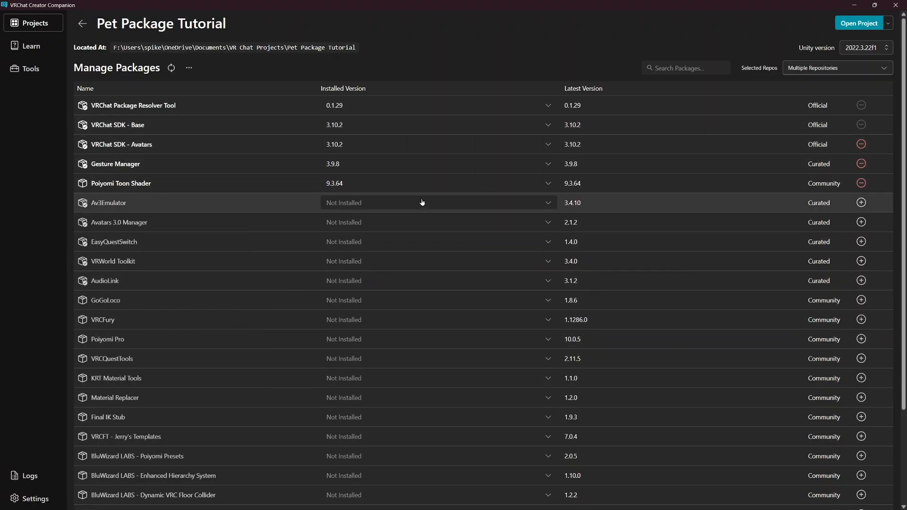
Install the VRCFury and Final IK Stub packages in the Pet Package Tutorial project.
scroll(133, 258, "down", 1)
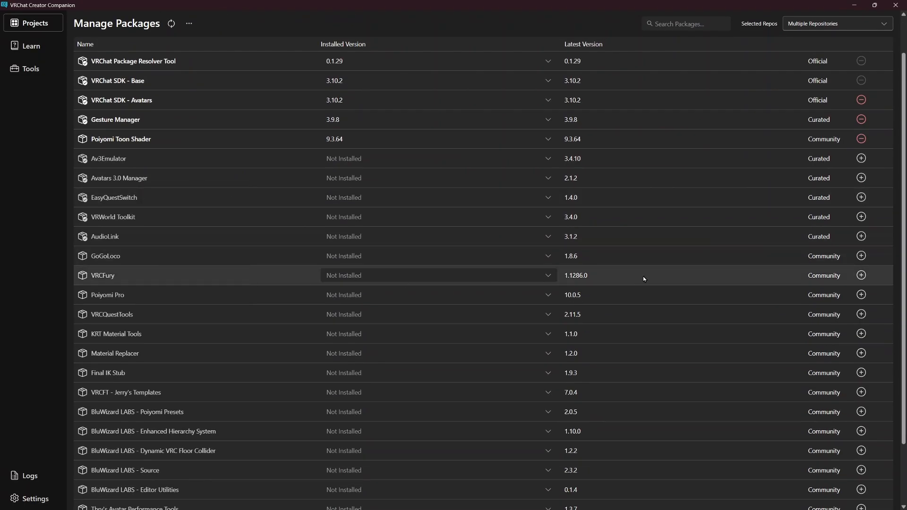
left_click(861, 275)
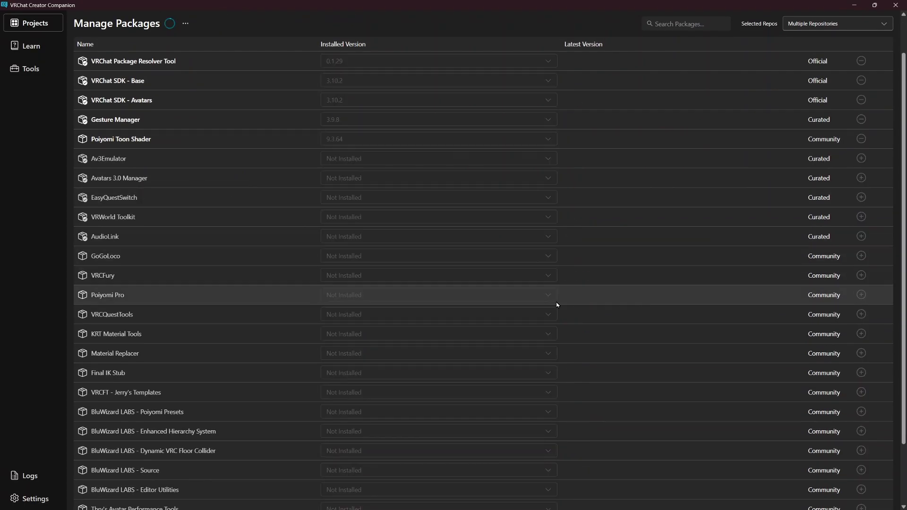
scroll(534, 289, "down", 1)
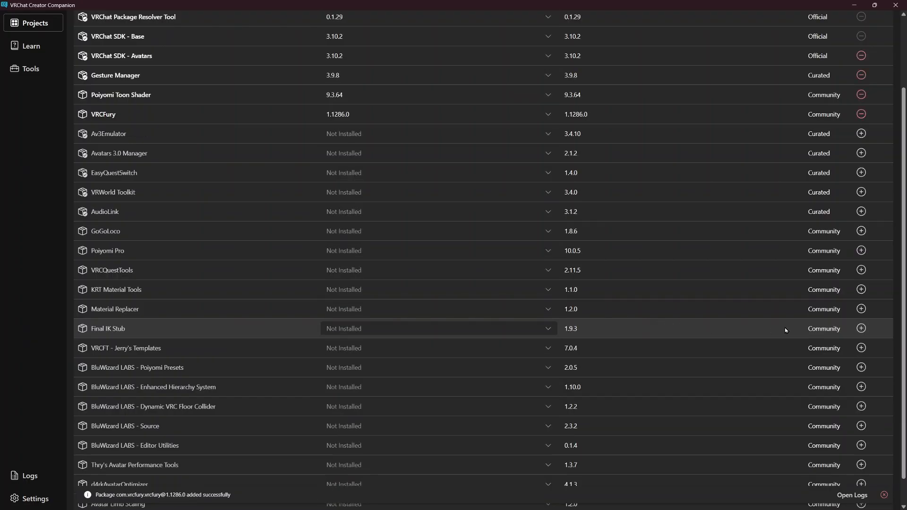
left_click(860, 328)
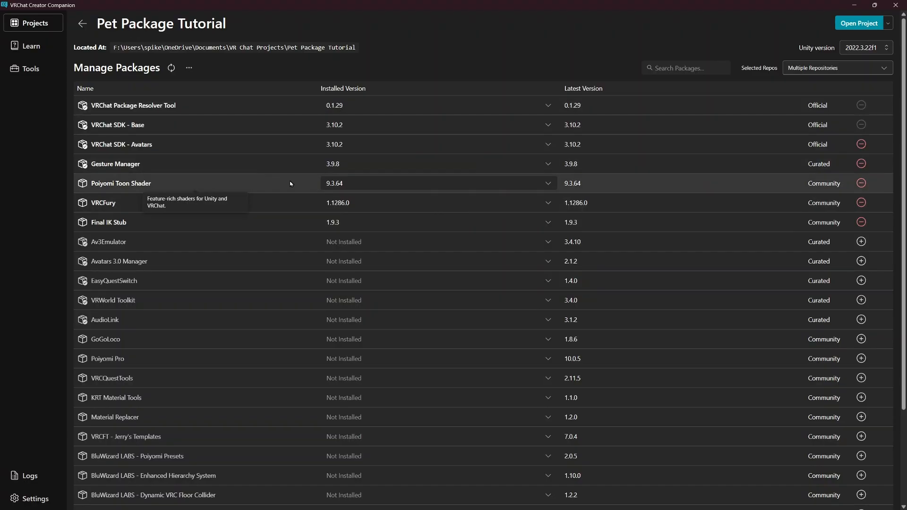
Switch to the Unity editor and import all contents of AwbluefyPetPackage into the project.
key("alt+Tab")
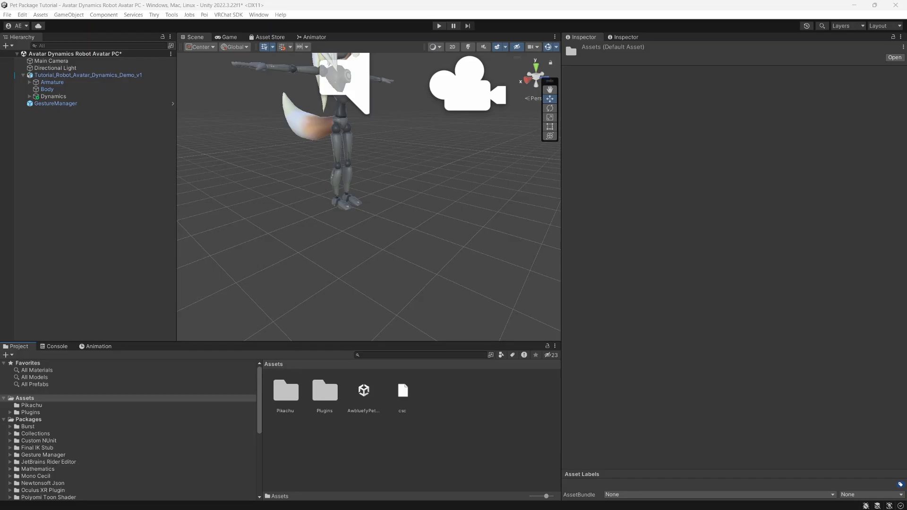
left_click(498, 466)
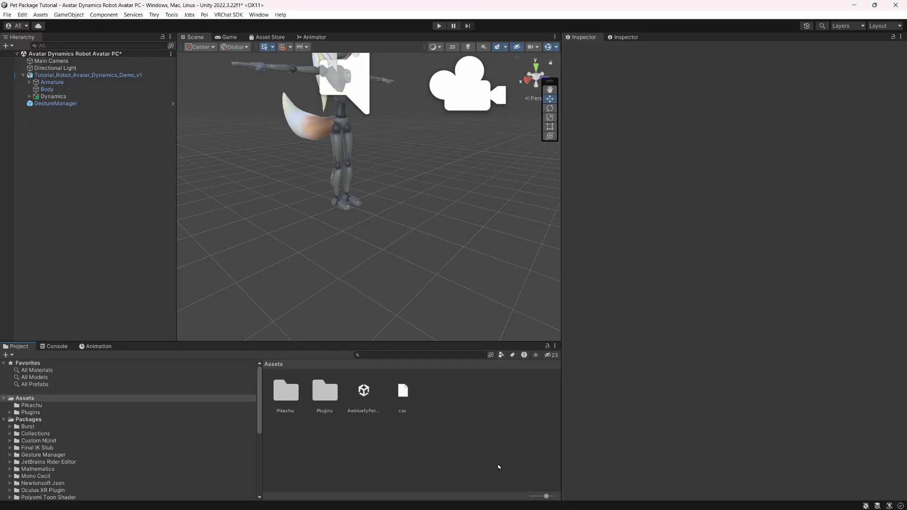
double_click(364, 404)
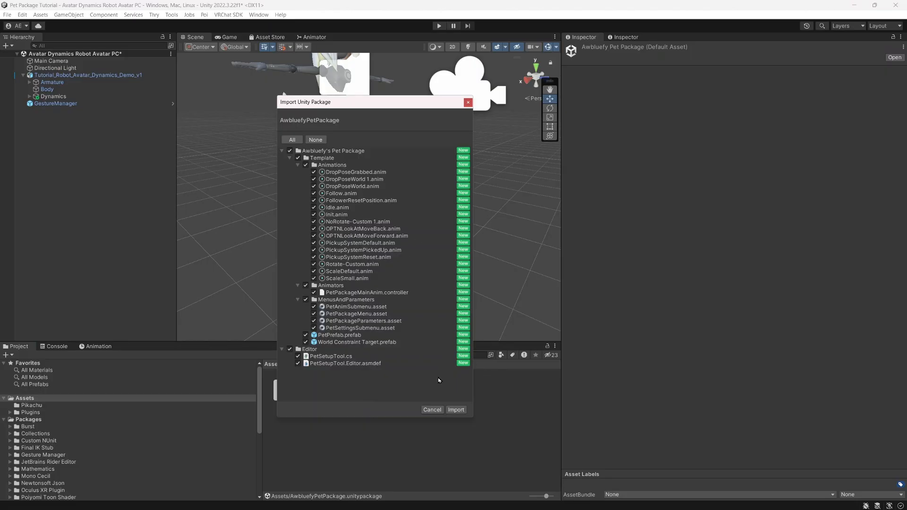
left_click(455, 409)
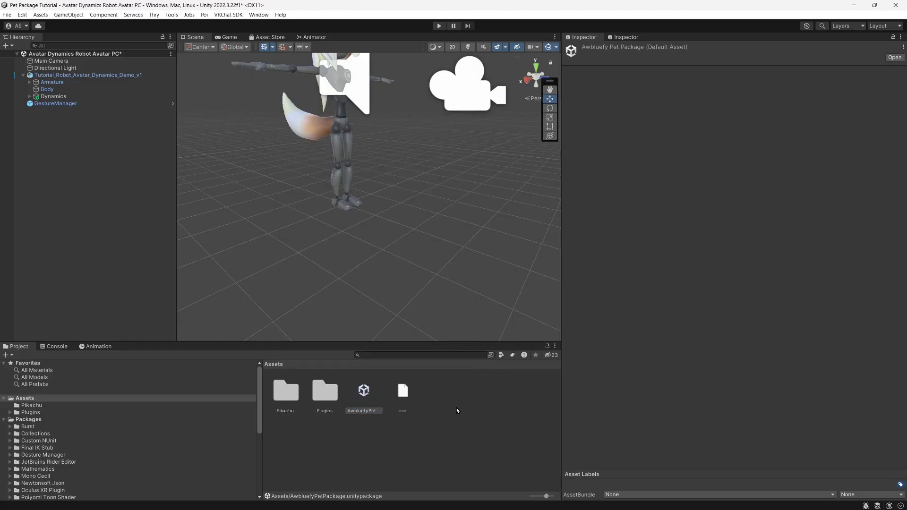
Open Awbluefy's Pet Package setup tool and dock its Pet Setup window beside the Inspector.
left_click(173, 16)
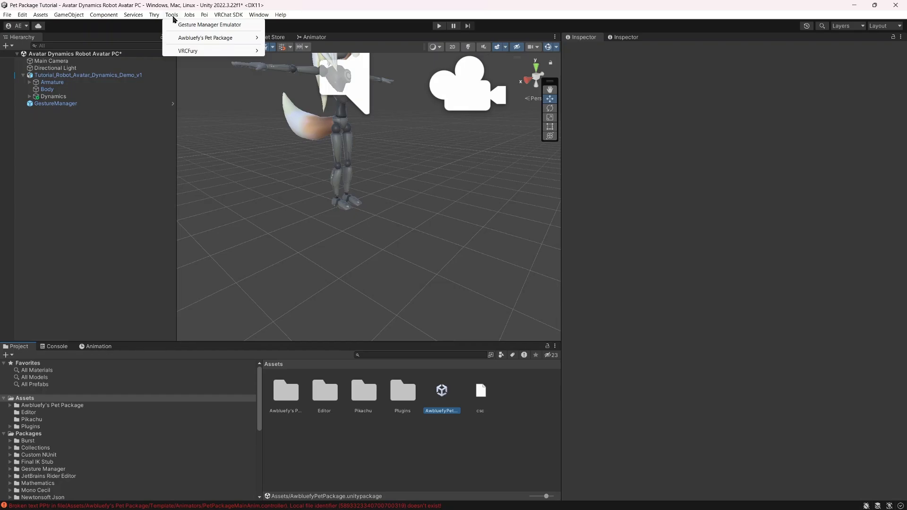
mouse_move(249, 37)
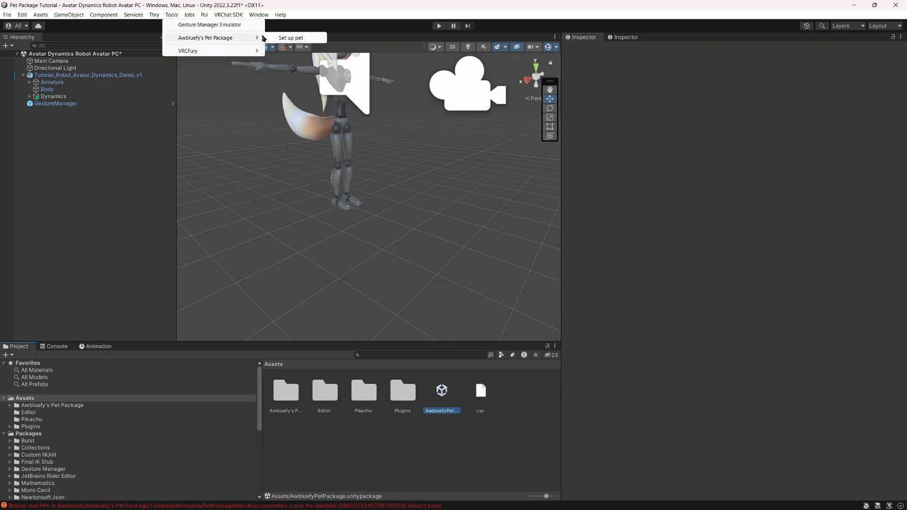
left_click(297, 37)
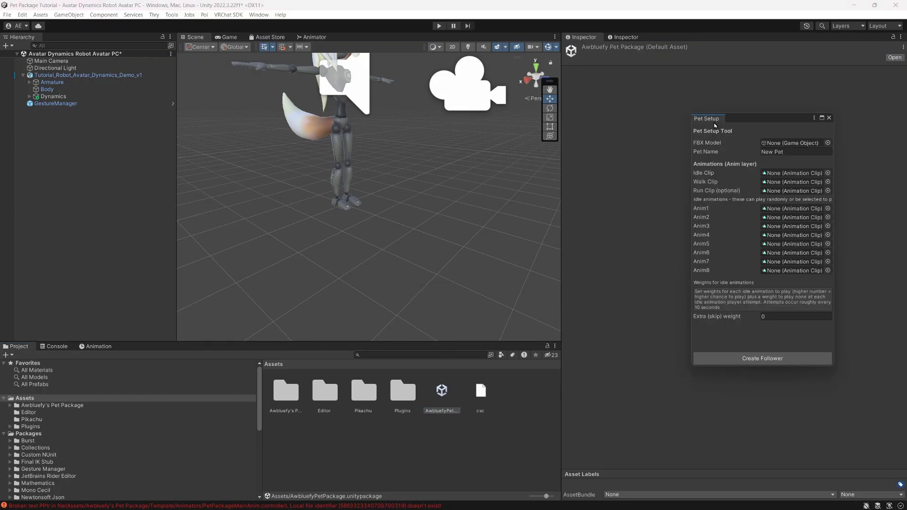
left_click_drag(715, 125, 670, 36)
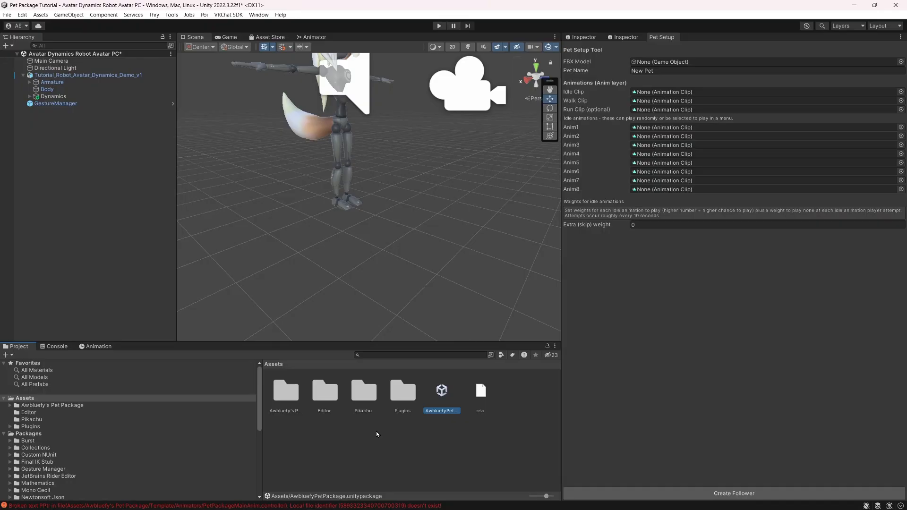
Assign the Pikachu model from the Pikachu assets folder as the FBX Model in Pet Setup.
double_click(293, 402)
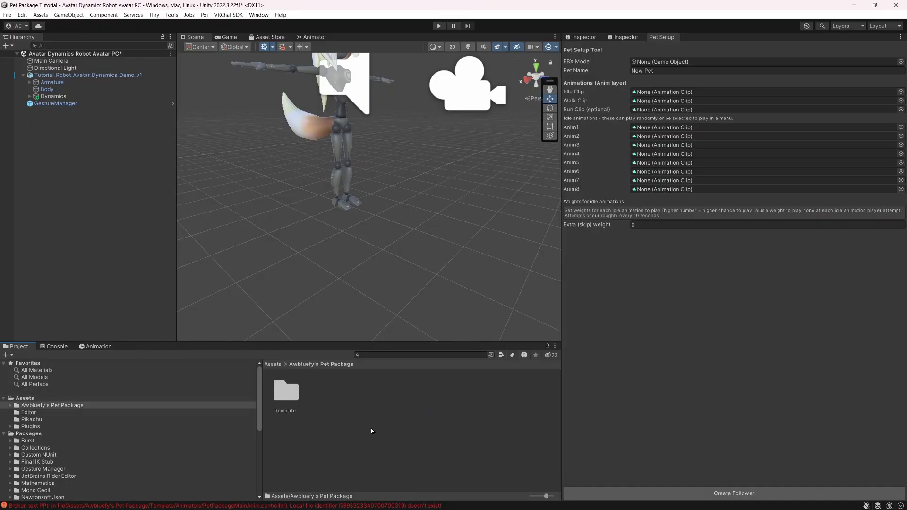
left_click(273, 364)
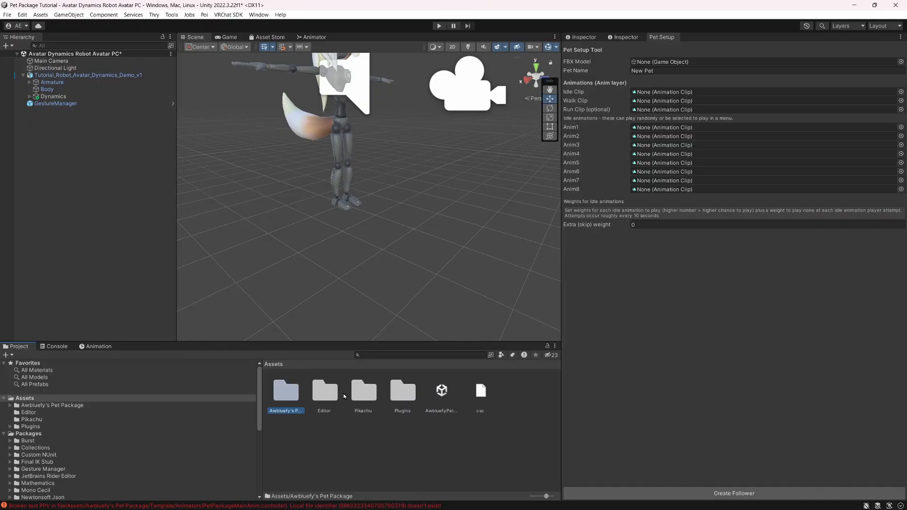
double_click(362, 392)
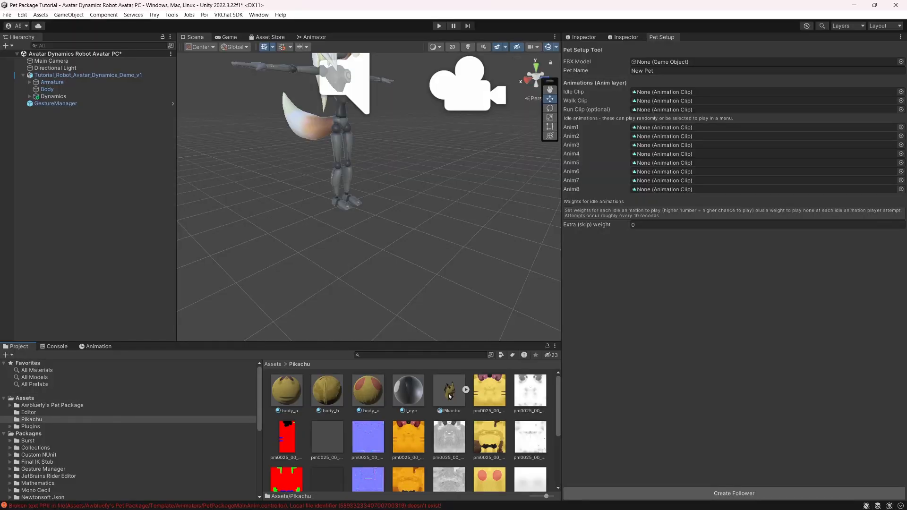
left_click(449, 395)
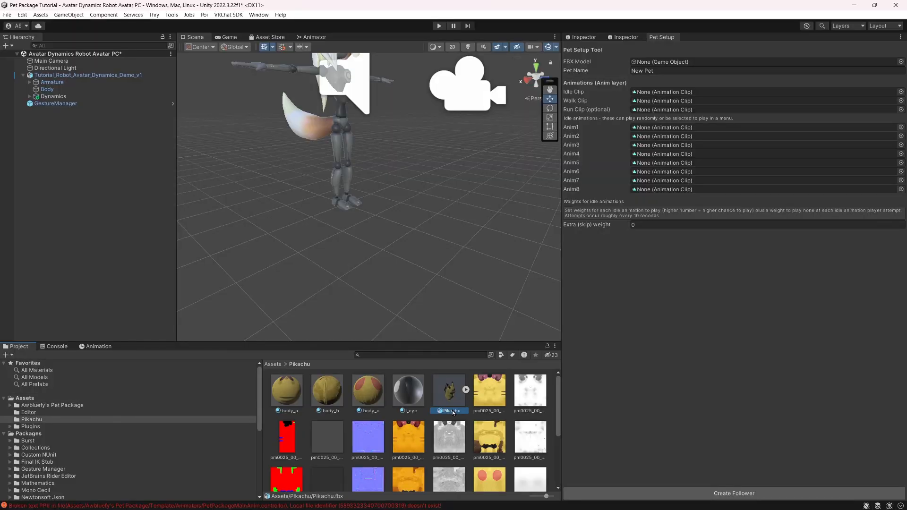
left_click_drag(450, 395, 690, 33)
left_click_drag(682, 68, 692, 67)
Enlarge the project asset area, expand the Pikachu model's contents and show the defaultwait01_loop clip's properties.
left_click_drag(415, 341, 420, 285)
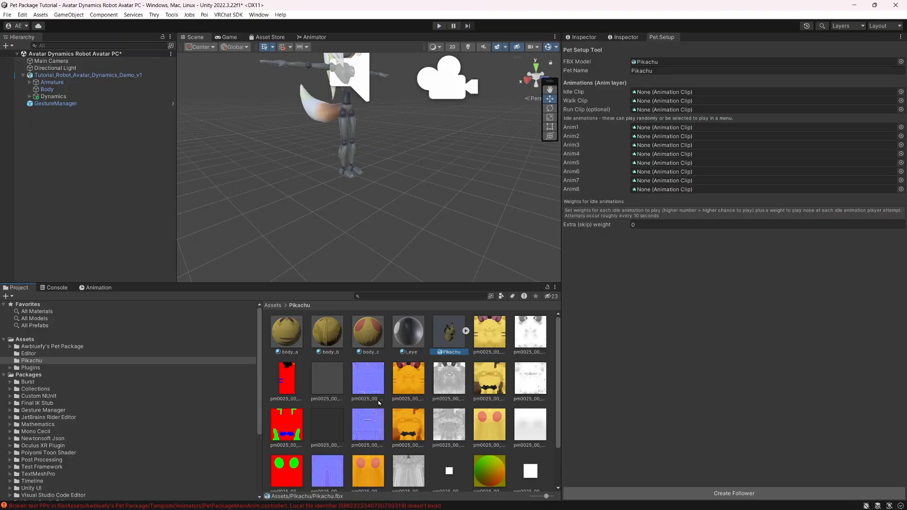
left_click(466, 332)
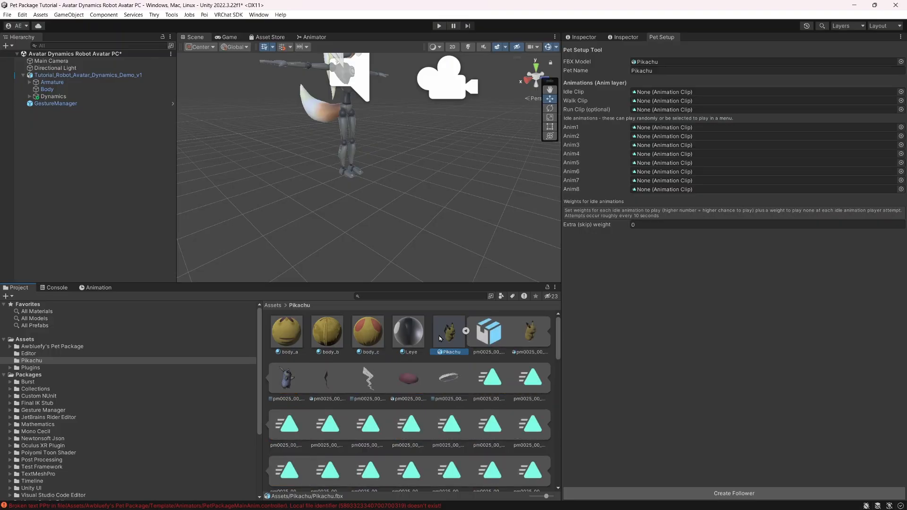
left_click(490, 379)
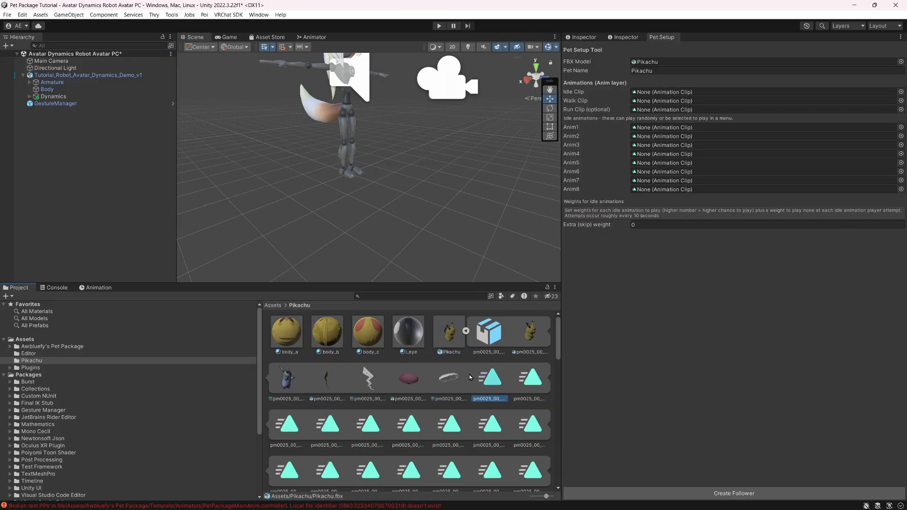
left_click(625, 37)
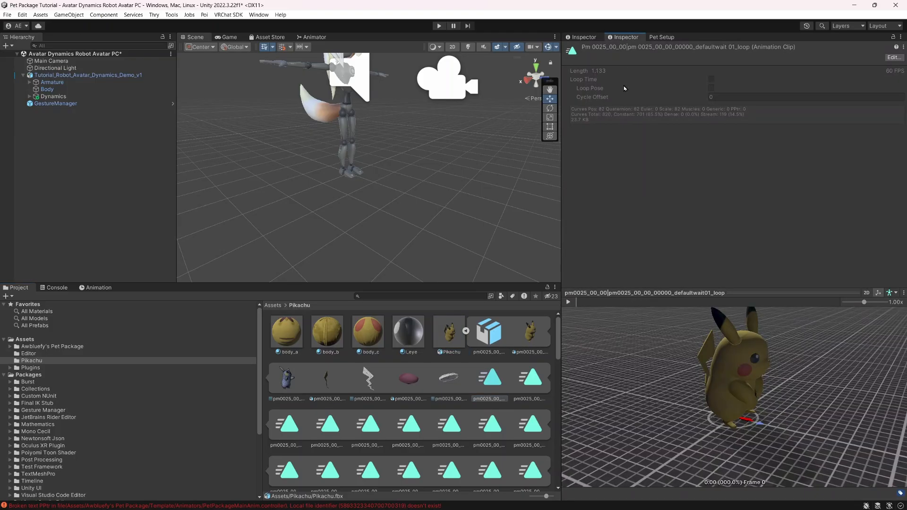
Play the defaultwait01_loop clip in an enlarged preview and duplicate it as a standalone animation.
left_click_drag(651, 293, 651, 251)
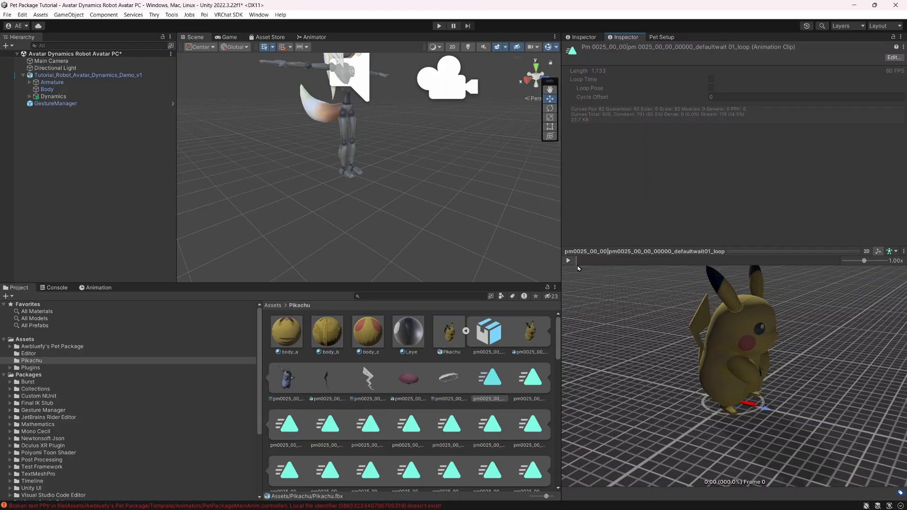
left_click(568, 260)
mouse_move(729, 371)
left_mouse_down()
mouse_move(696, 399)
mouse_move(728, 372)
left_mouse_up()
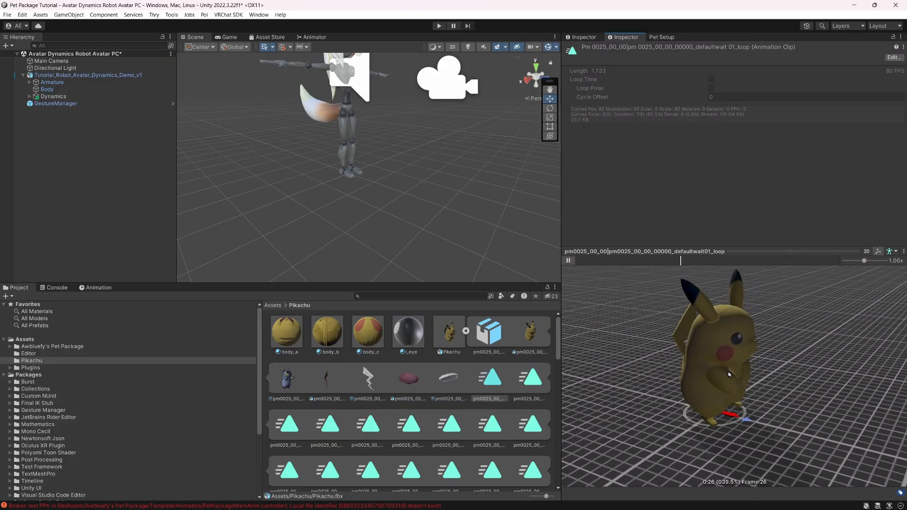
right_click_drag(728, 371, 664, 368)
left_click(488, 380)
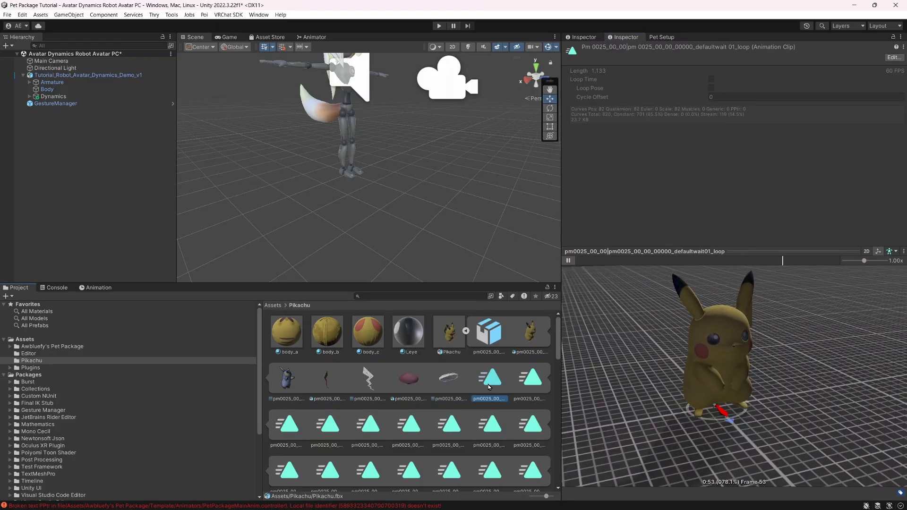
key("ctrl+d")
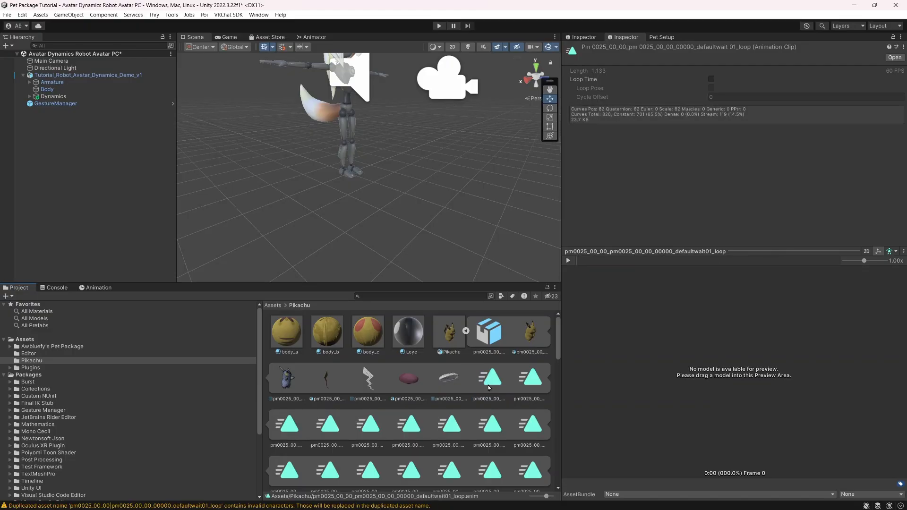
Preview the Pikachu model's defaultidle01 clip and duplicate it as a standalone animation.
left_click(531, 380)
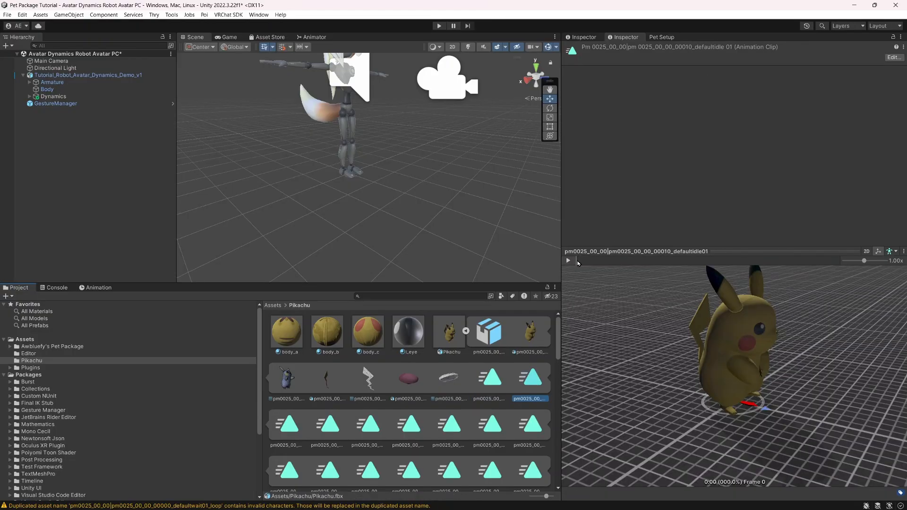
left_click(567, 260)
left_click_drag(595, 331, 647, 364)
left_click(532, 379)
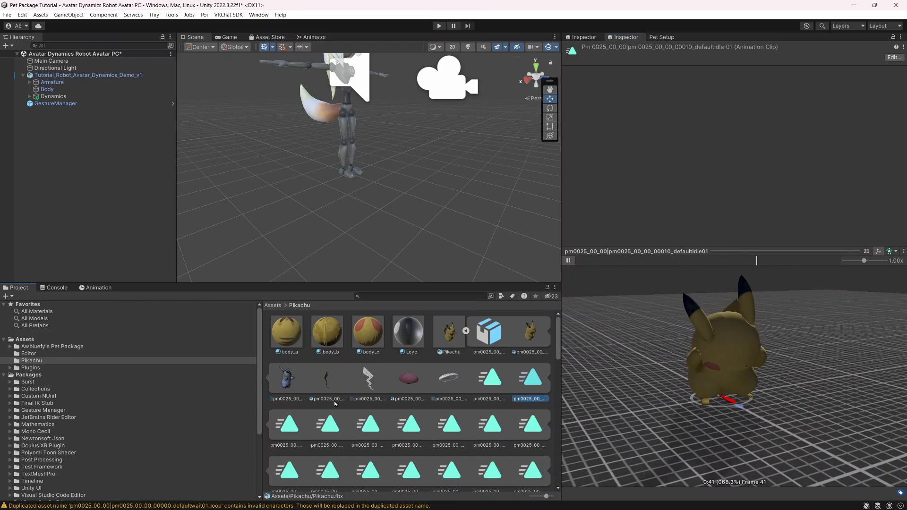
Preview the defaultidle02 and turn_r090 animation clips of the Pikachu model.
left_click(297, 420)
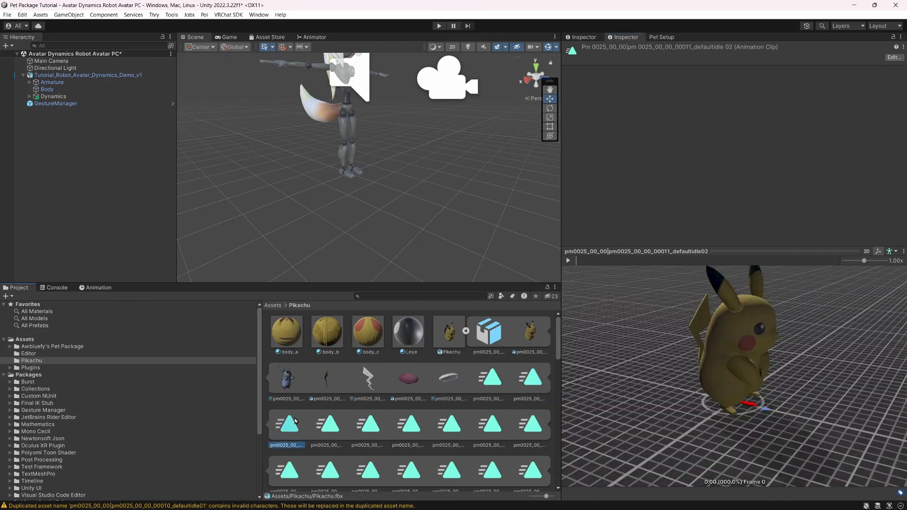
left_click(574, 260)
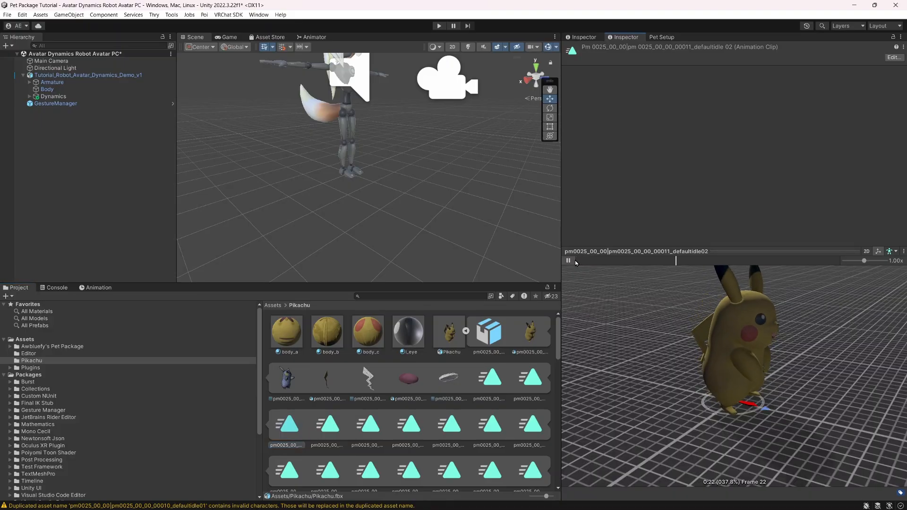
left_click(574, 261)
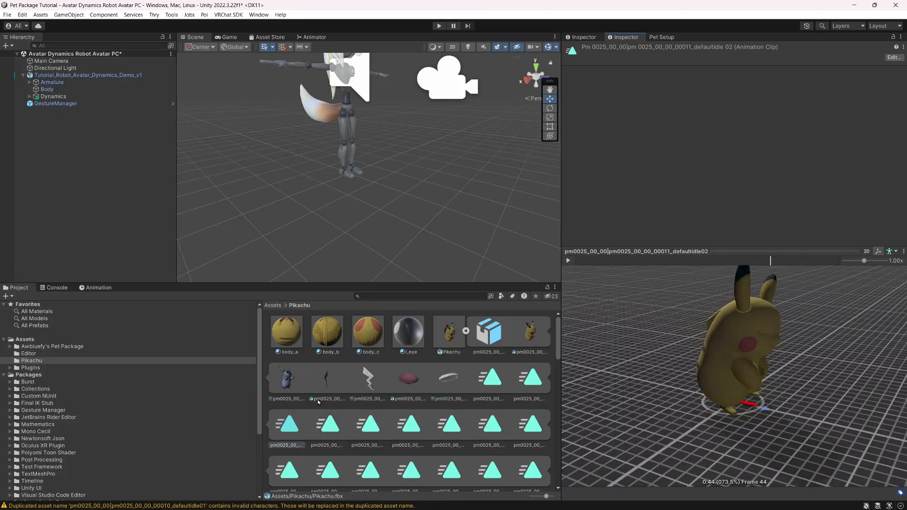
left_click(327, 425)
left_click(573, 261)
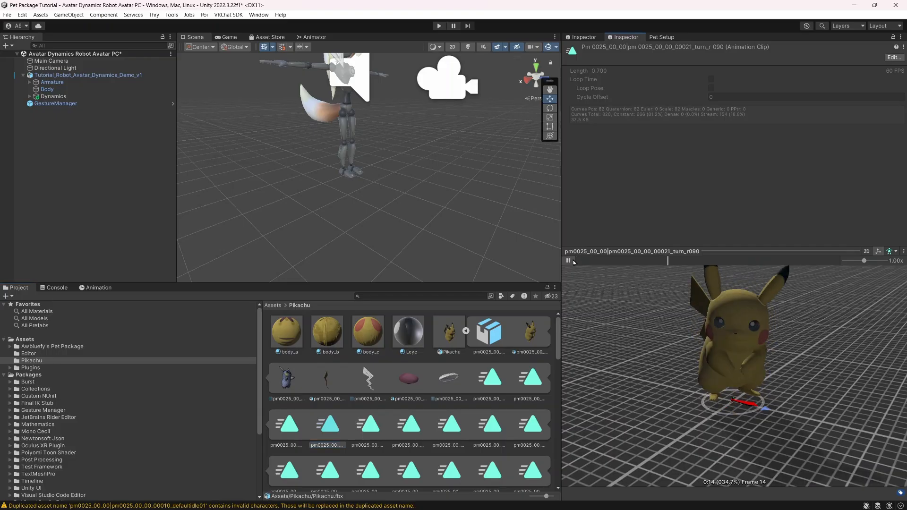
Duplicate the Pikachu model's walk01_loop and run01_loop clips as standalone animations.
left_click(428, 431)
scroll(529, 440, "down", 1)
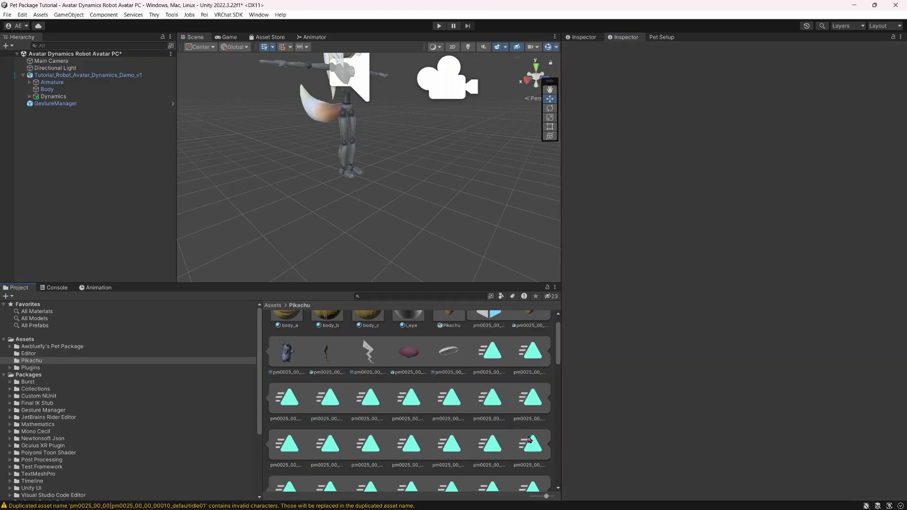
left_click(448, 399)
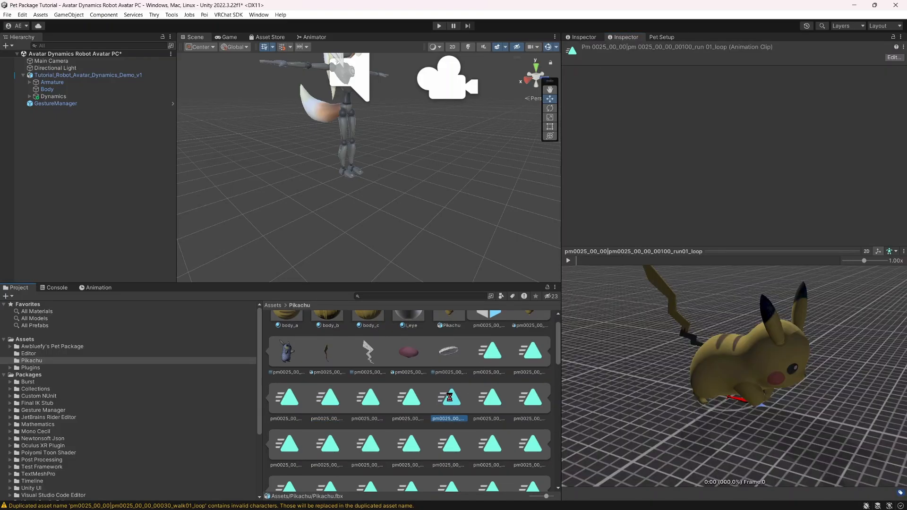
key("ctrl+d")
Preview the stepout01_start and stepout01_end animation clips of the Pikachu model.
scroll(472, 408, "up", 9)
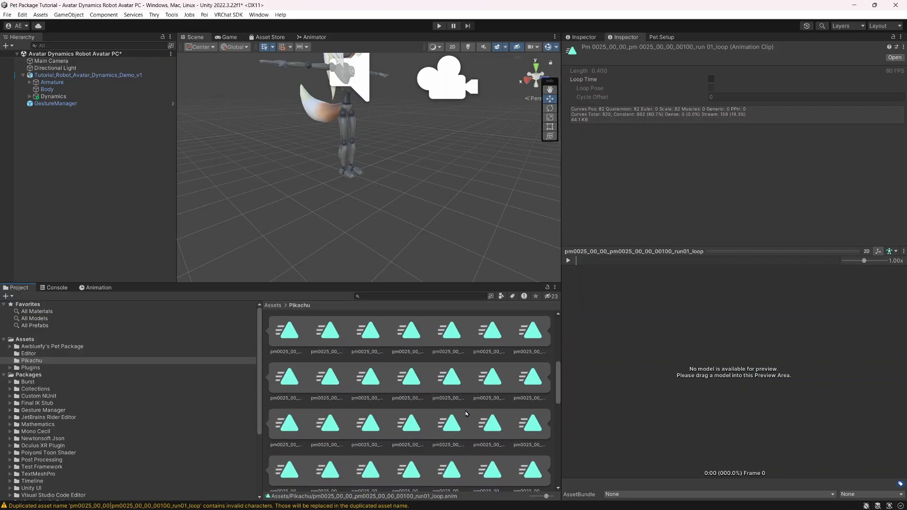
scroll(496, 377, "up", 4)
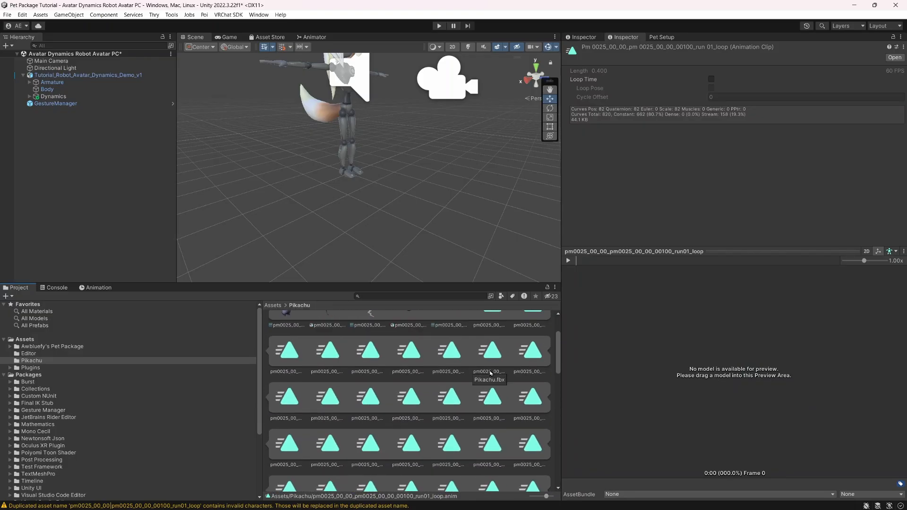
scroll(490, 376, "down", 1)
left_click(486, 401)
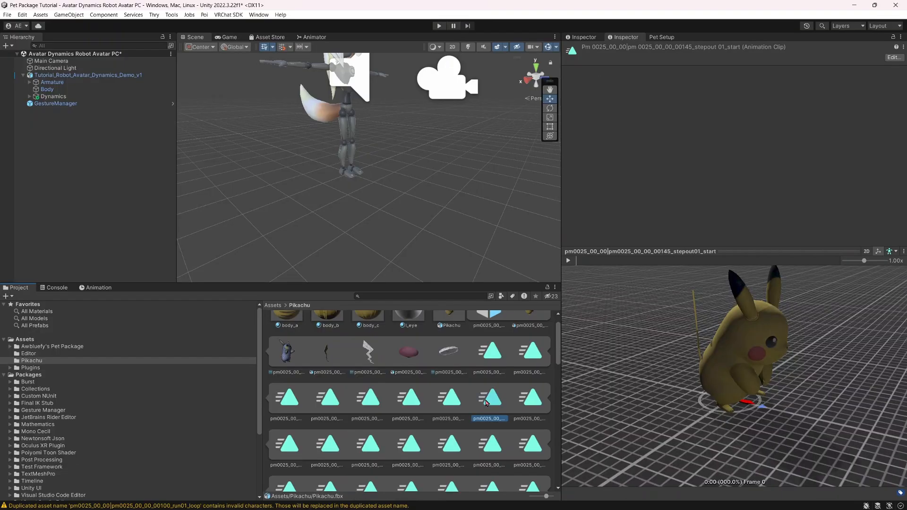
left_click(531, 399)
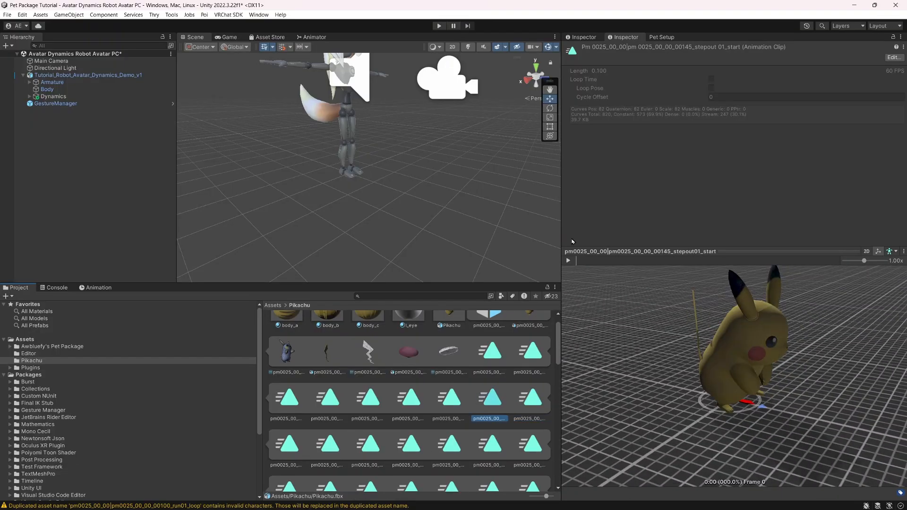
key("Left")
left_click(569, 261)
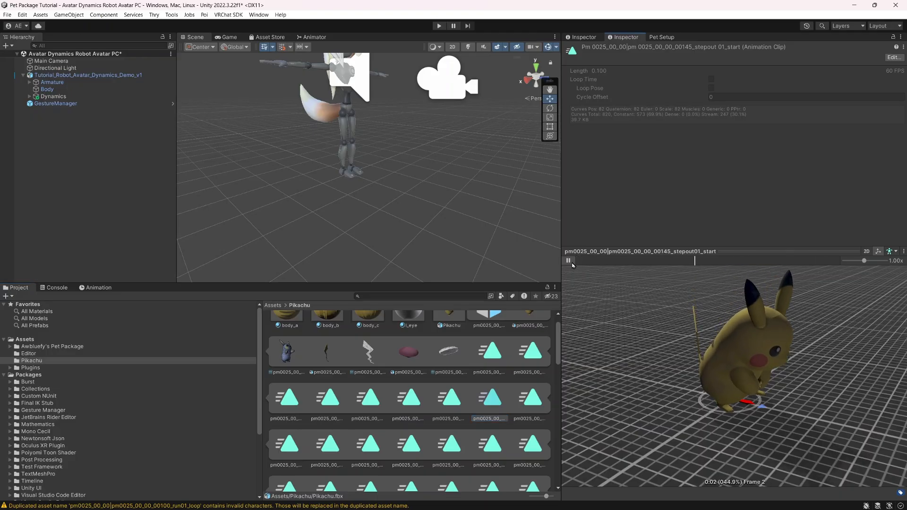
left_click(569, 261)
left_click(288, 443)
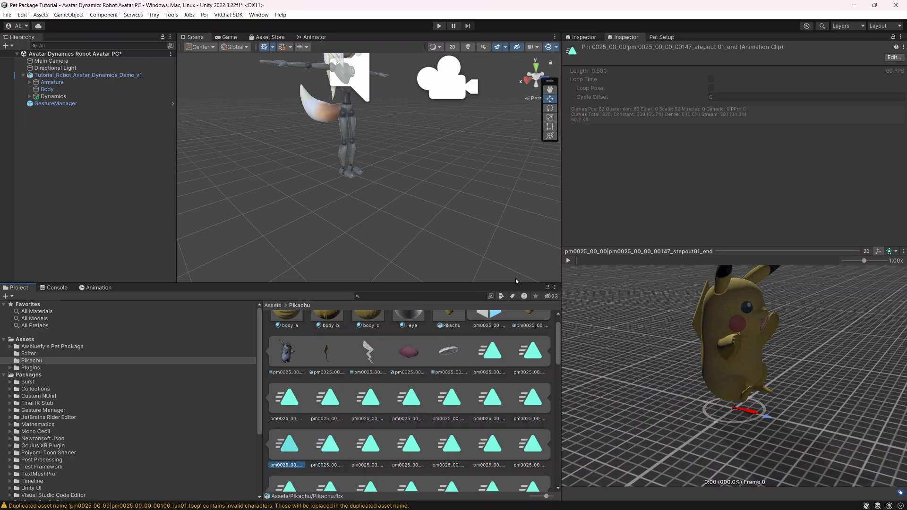
Play previews of the Pikachu model's jumpup01_loop and jumpdown01_loop clips.
left_click(381, 447)
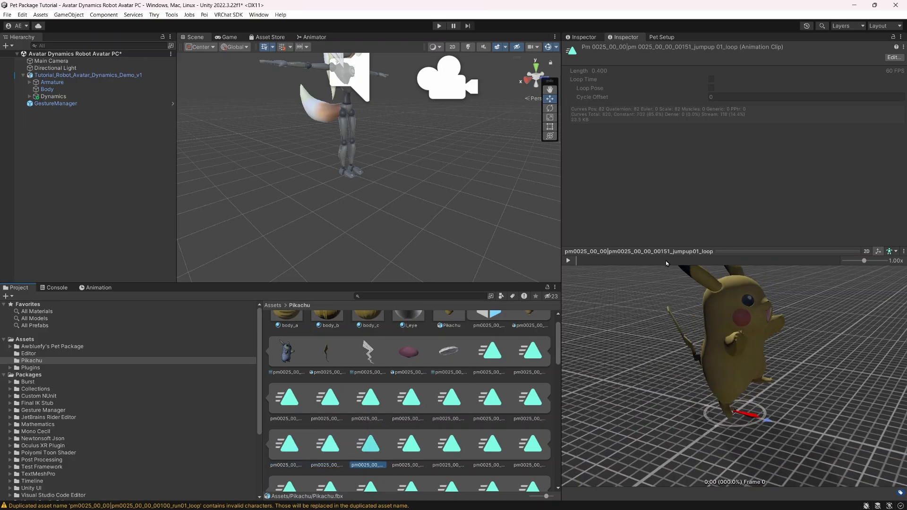
left_click(569, 261)
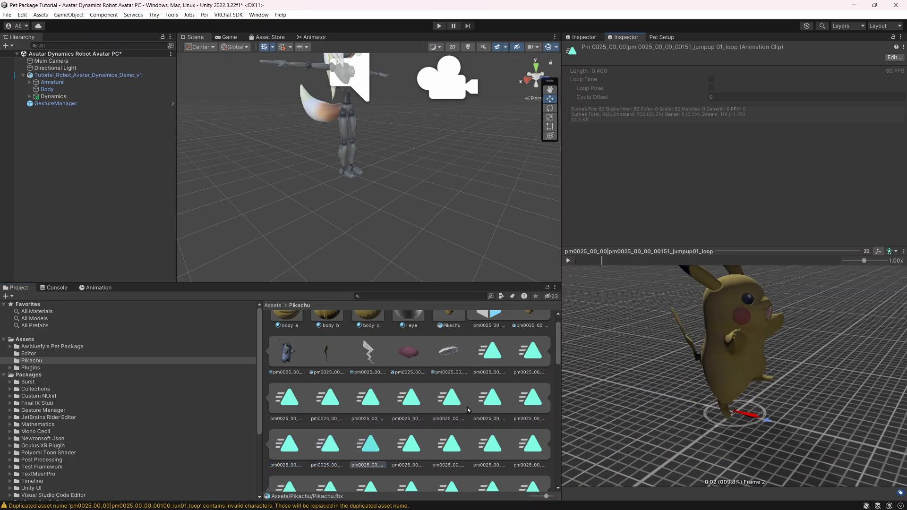
left_click(451, 447)
left_click(569, 262)
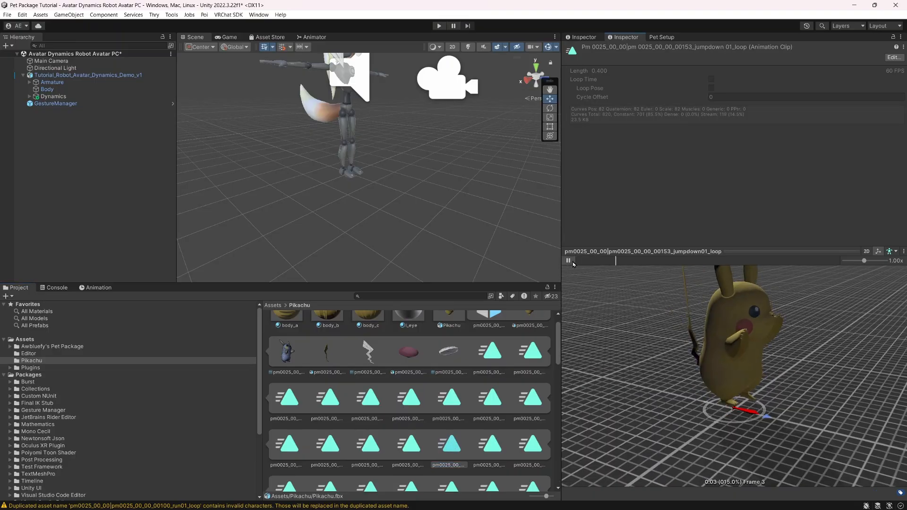
left_click(569, 262)
Preview the Pikachu model's sleep01_start, sleep01_loop, sleep01_end and eat01_start clips.
scroll(527, 322, "down", 1)
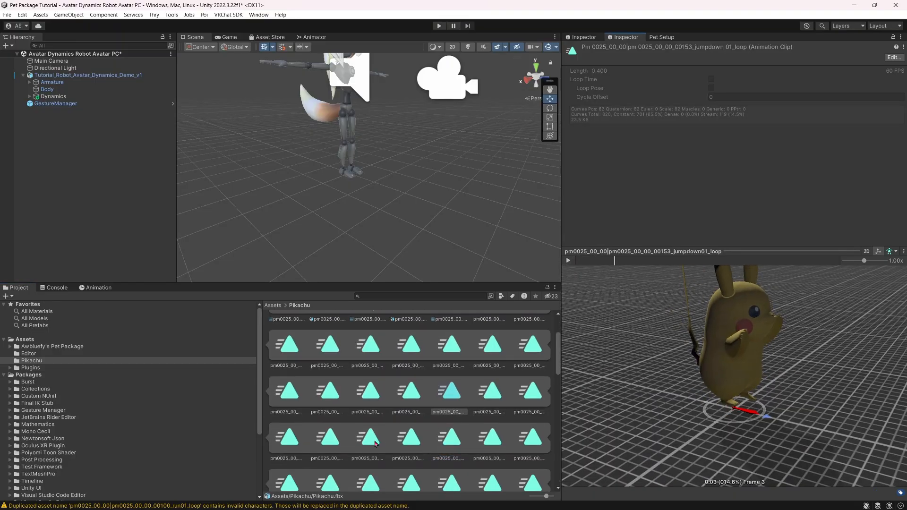
left_click(376, 441)
left_click(568, 261)
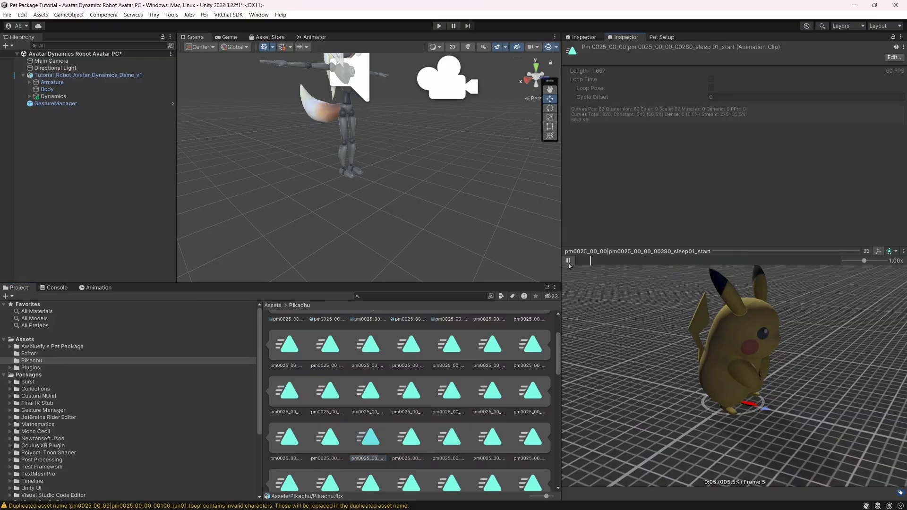
left_click(568, 263)
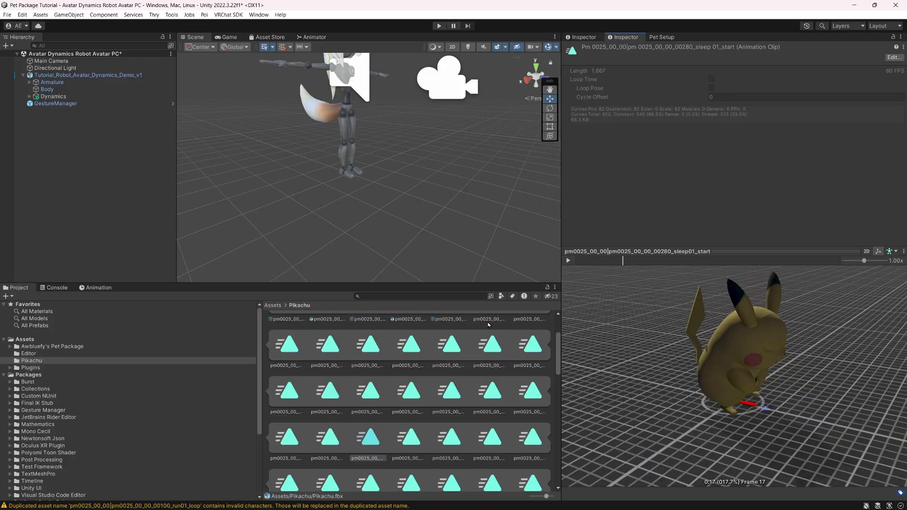
left_click(409, 441)
left_click(569, 261)
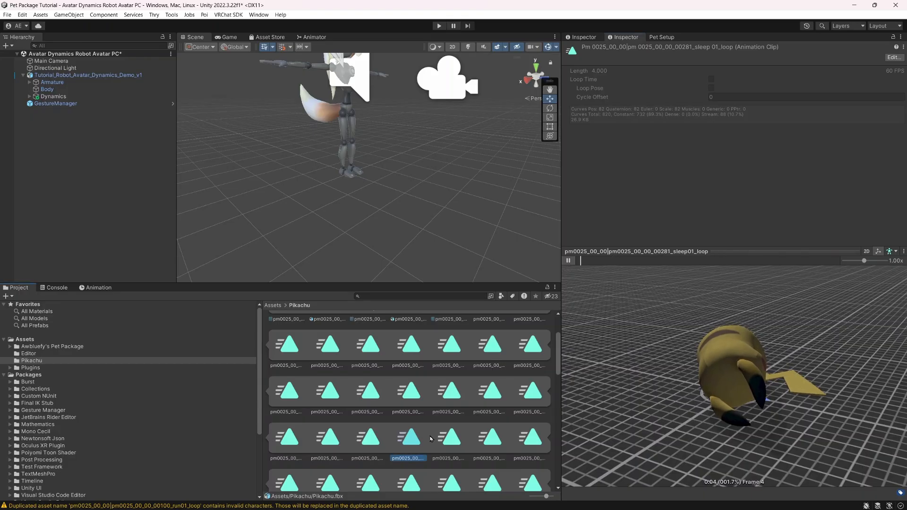
left_click(454, 441)
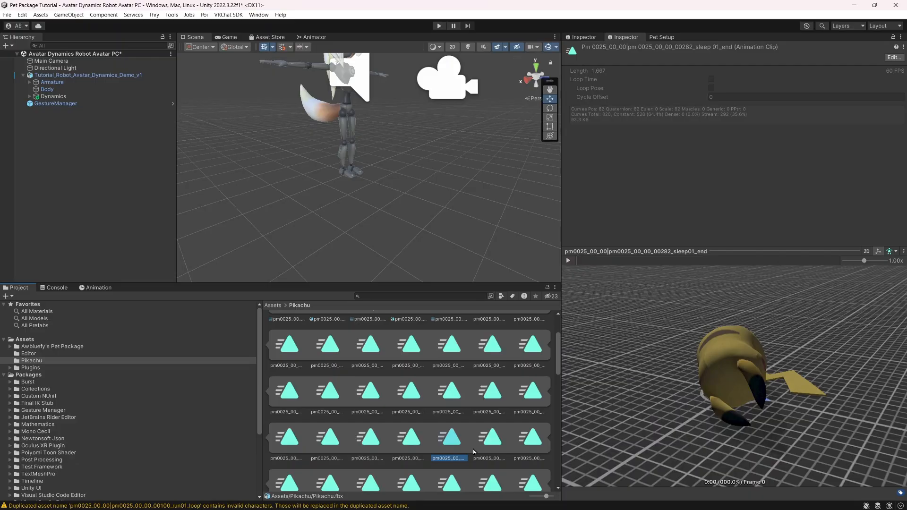
left_click(488, 439)
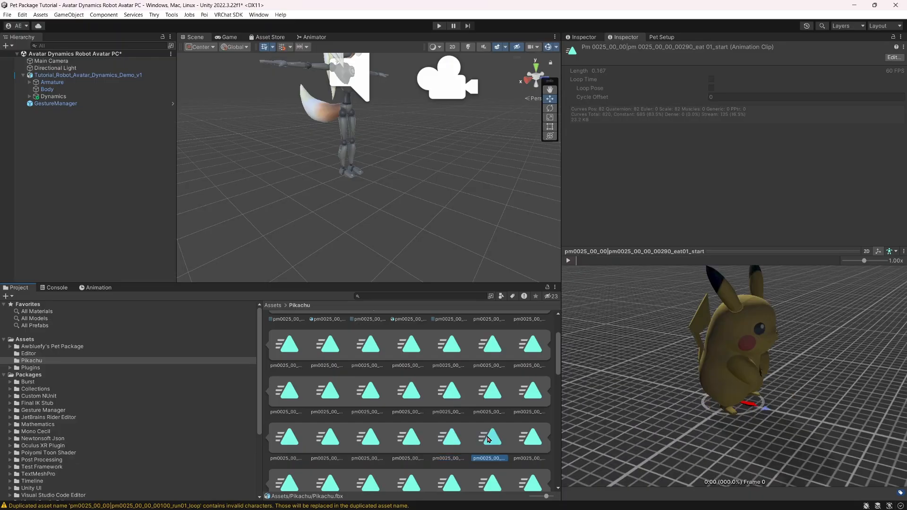
left_click(567, 260)
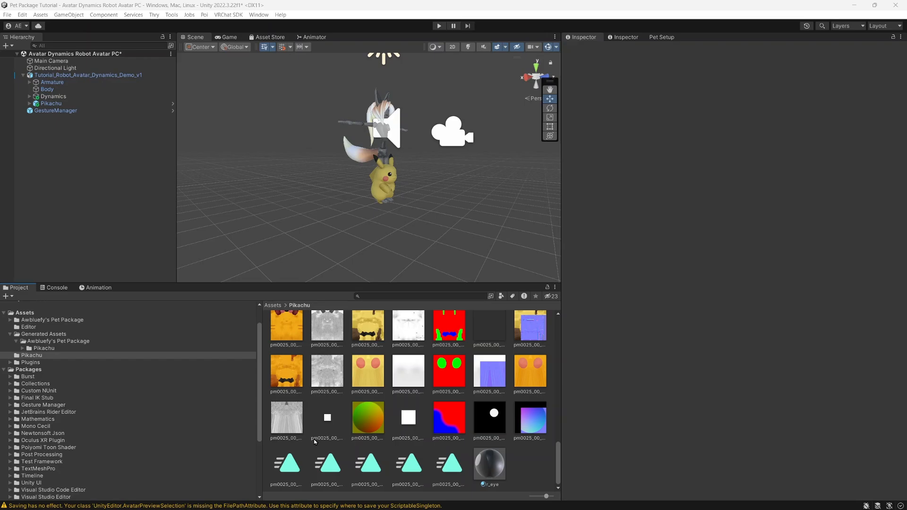
Enable Loop Time on all five duplicated Pikachu animation clips at once.
left_click(292, 464)
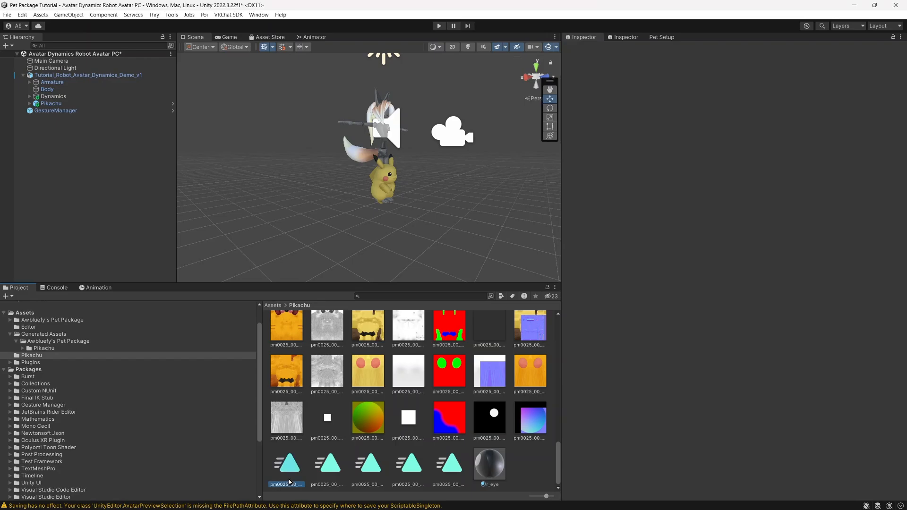
left_click(452, 465, "shift")
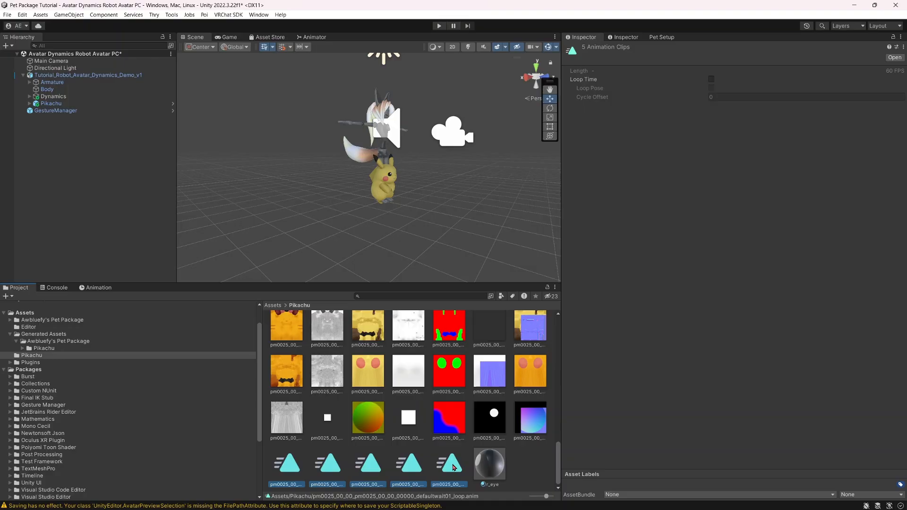
left_click(711, 79)
Open the duplicated walk01_loop clip's keyframes and check the pm0025_00_00 root position values from the first to the last frame.
left_click(392, 468)
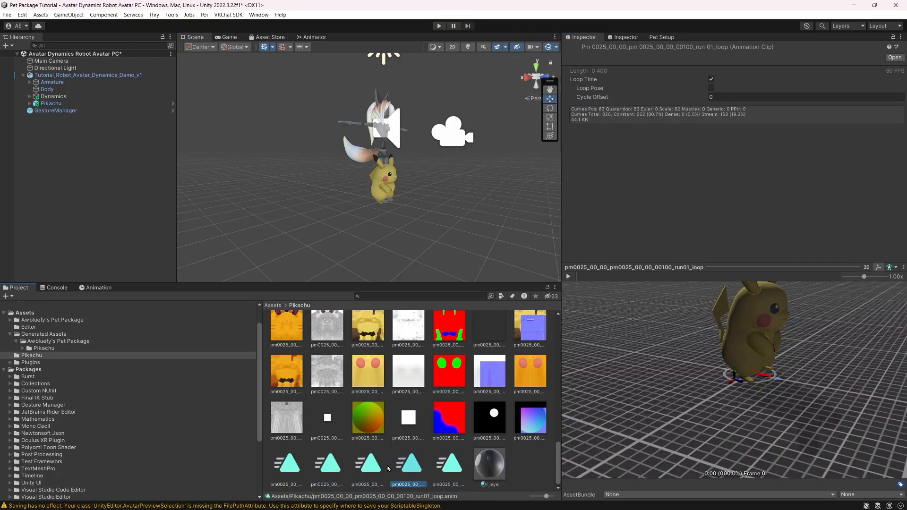
left_click(376, 467)
left_click(569, 275)
left_click(258, 357)
left_click(96, 288)
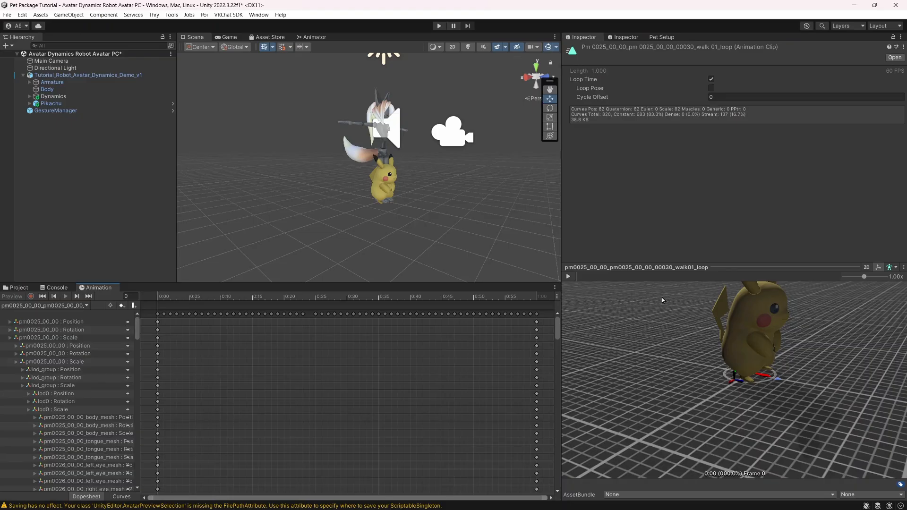
left_click(99, 324)
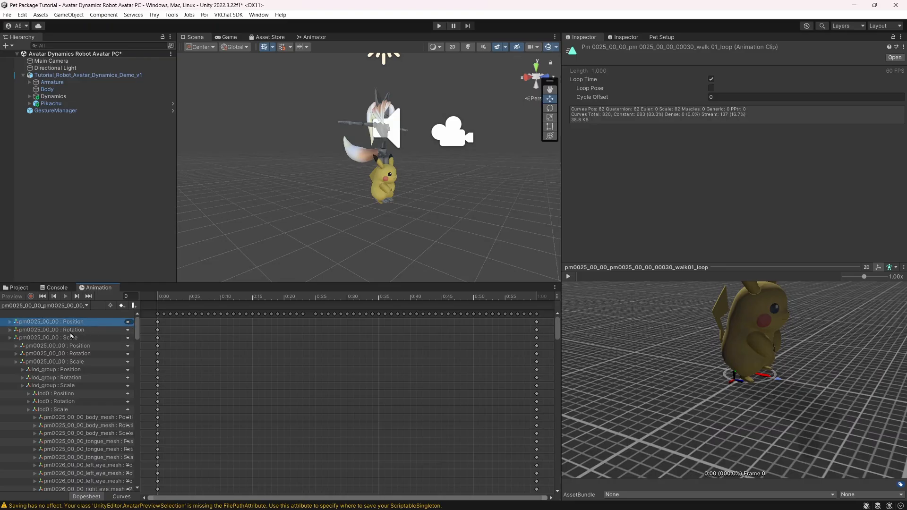
left_click(9, 323)
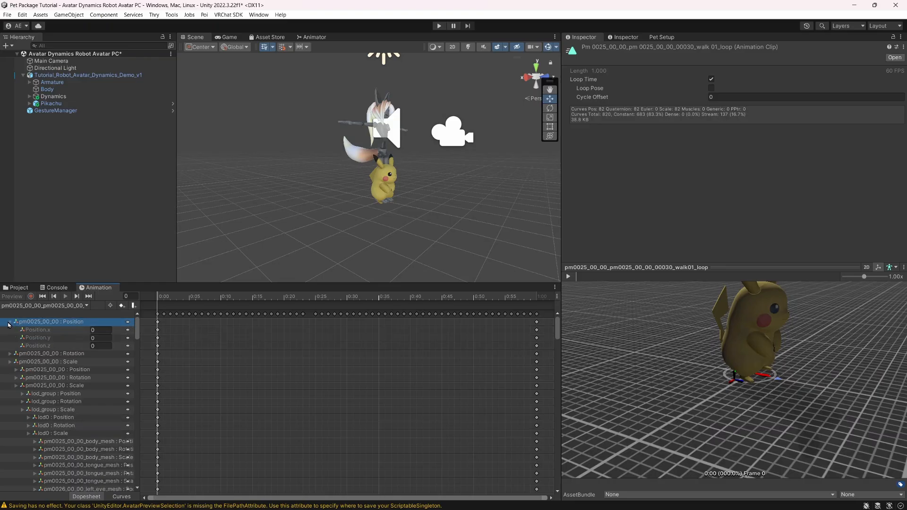
left_click_drag(178, 299, 534, 312)
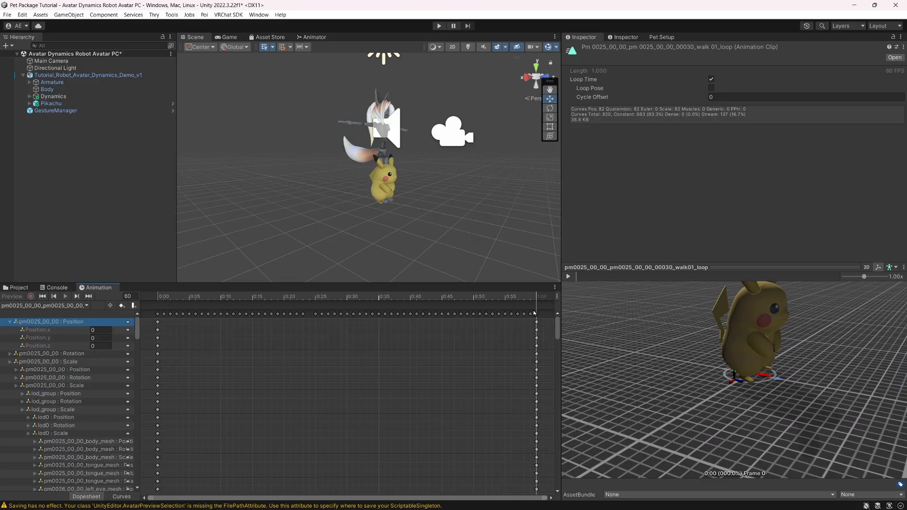
left_click(17, 370)
Find the origin : Position property in the walk01_loop clip and delete it.
scroll(18, 373, "down", 3)
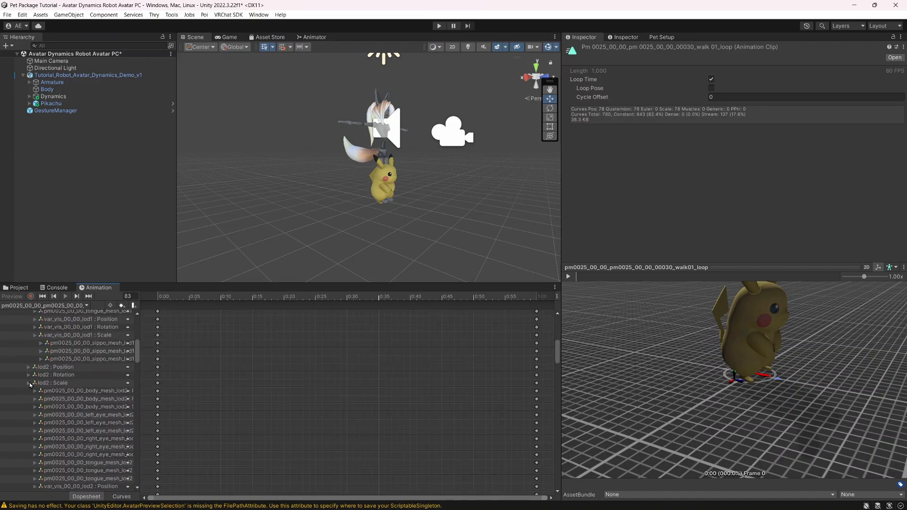
scroll(29, 385, "down", 6)
scroll(29, 386, "down", 2)
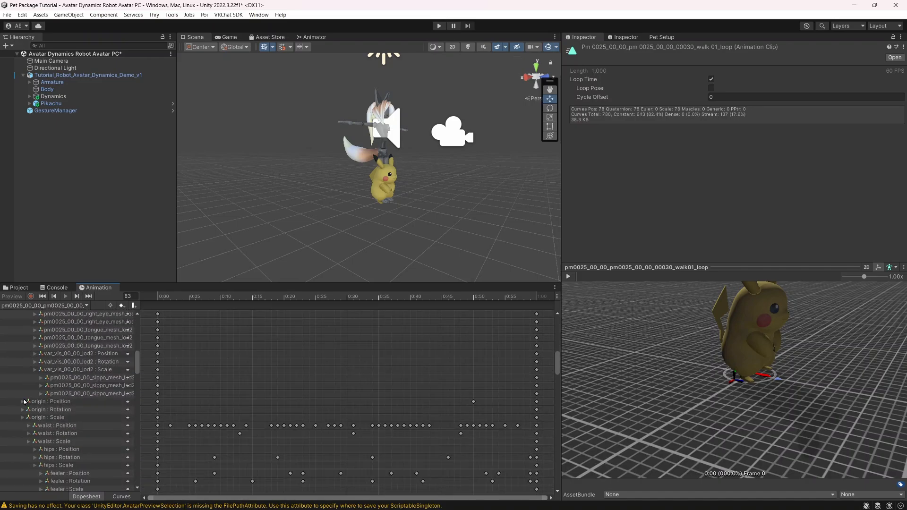
left_click(22, 402)
left_click(22, 402)
left_click(35, 397)
left_click(39, 401)
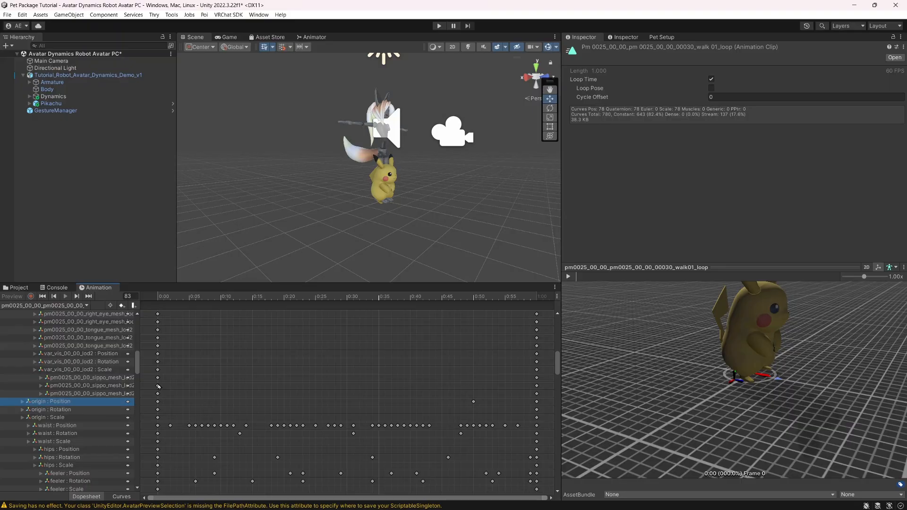
key("Delete")
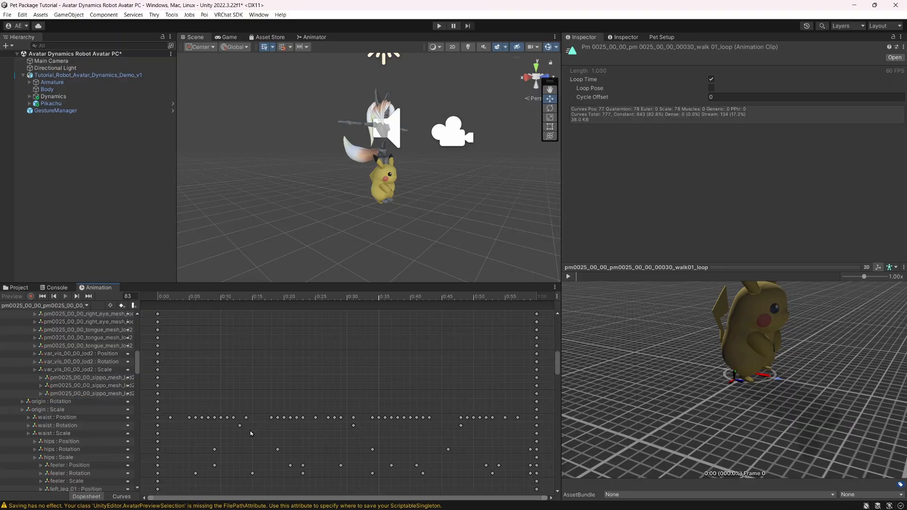
Open the duplicated run01_loop clip's keyframes, check the origin : Position values over time, and delete that property.
left_click(13, 289)
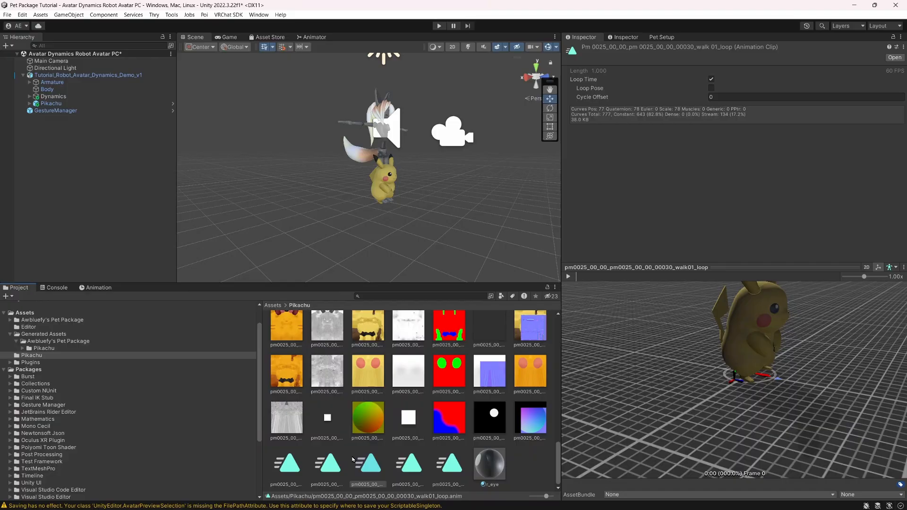
double_click(408, 469)
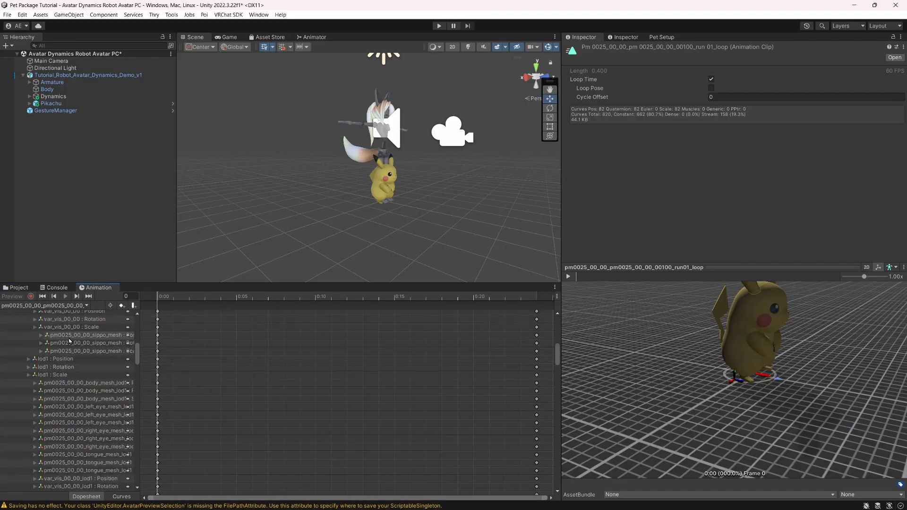
scroll(74, 449, "down", 8)
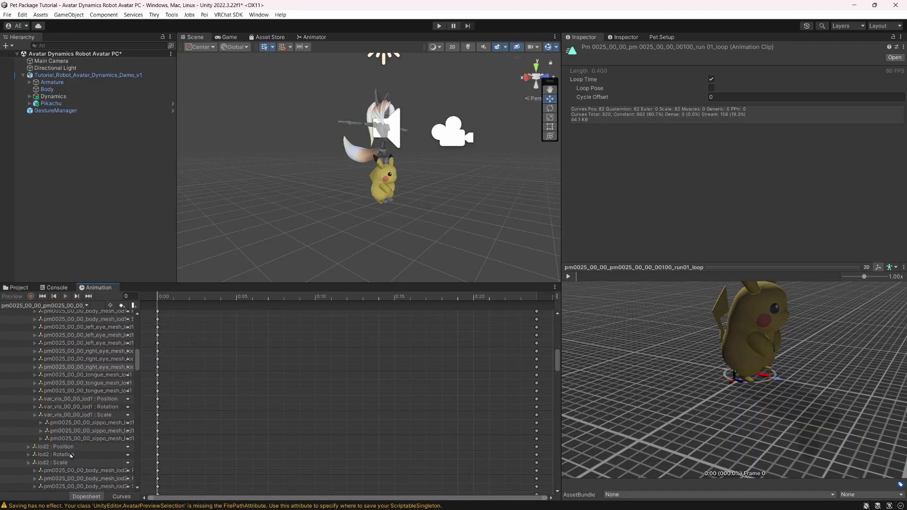
left_click(76, 430)
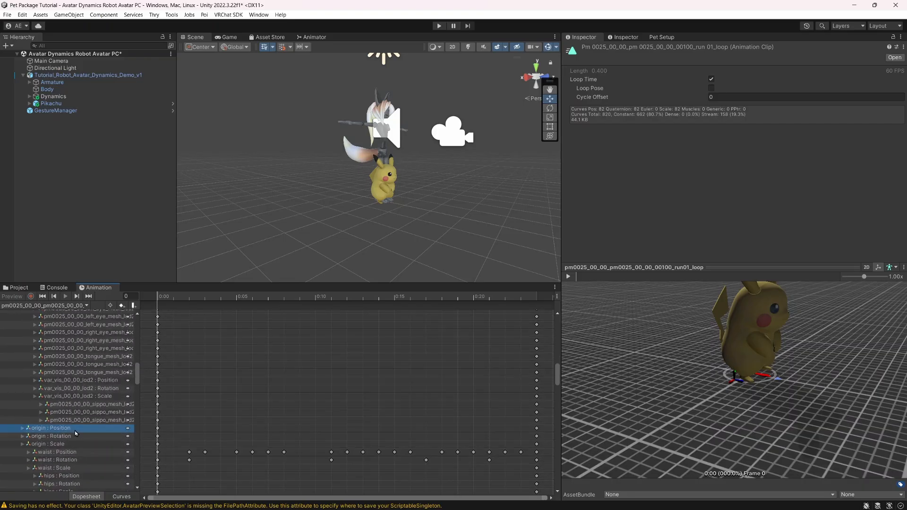
left_click(22, 429)
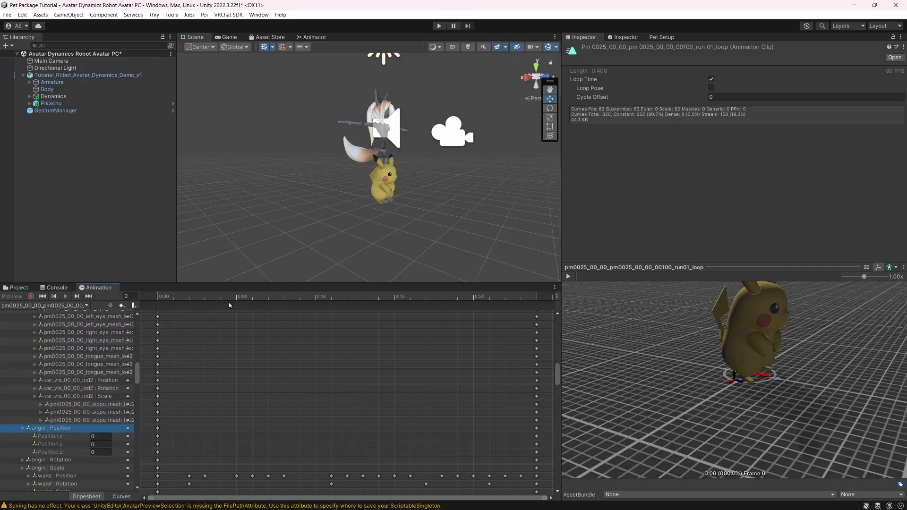
left_click_drag(245, 297, 148, 330)
double_click(38, 428)
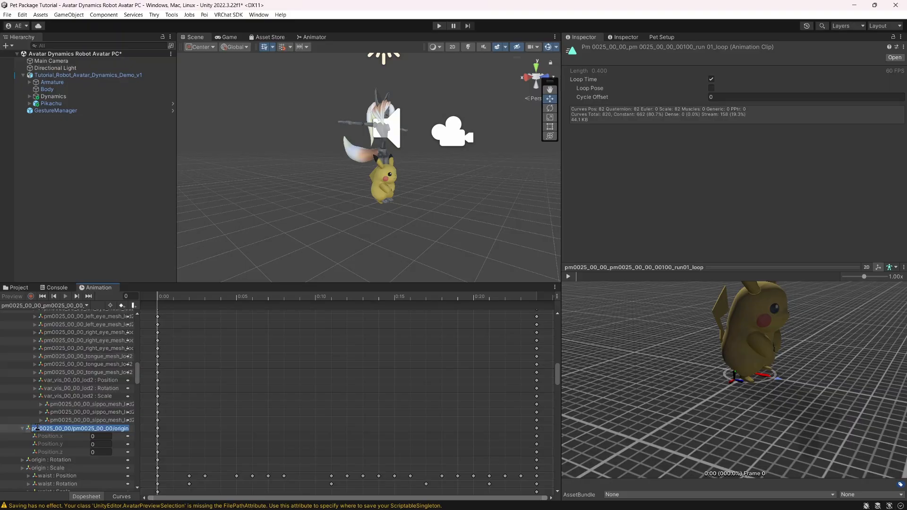
left_click(2, 429)
key("Delete")
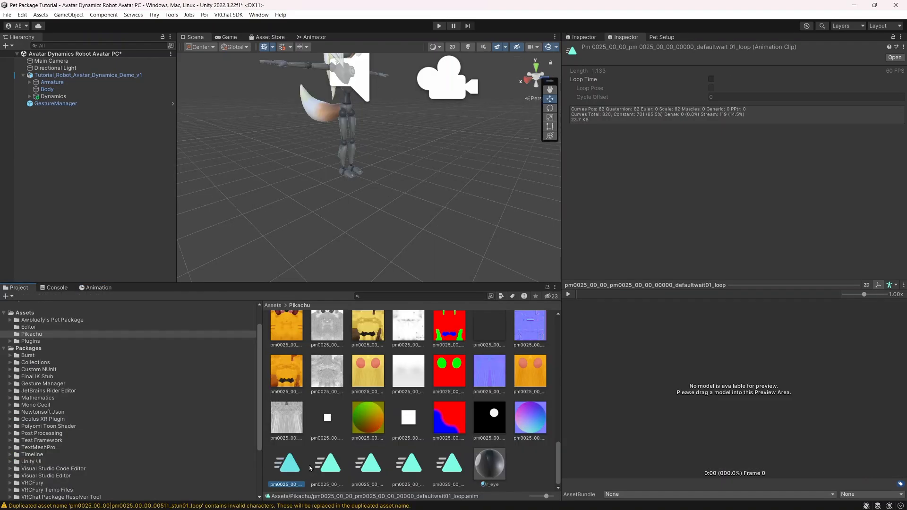
Assign the duplicated defaultwait01_loop clip as the Idle Clip in the Pet Setup Tool.
left_click(660, 38)
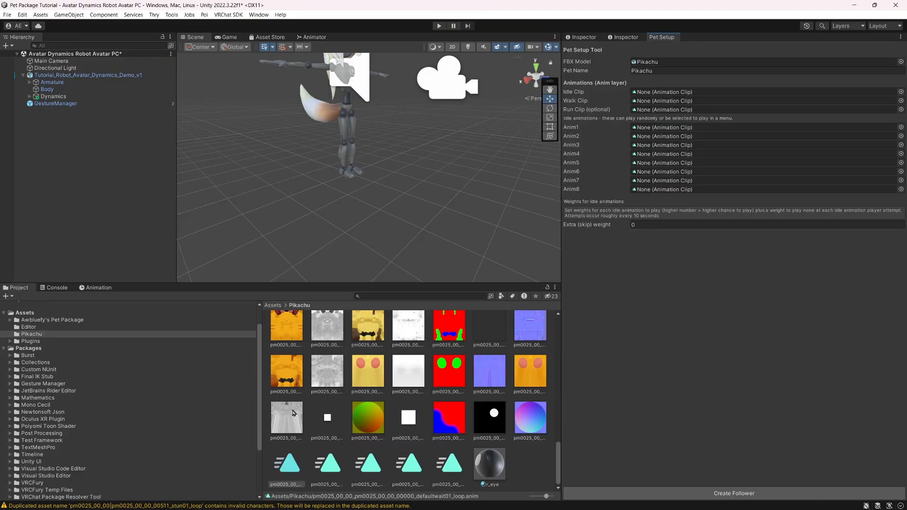
left_click_drag(294, 471, 671, 93)
scroll(338, 416, "down", 1)
Find the duplicated defaultidle01 clip among the Pikachu animations and assign it to the Anim1 idle animation slot.
left_click(339, 473)
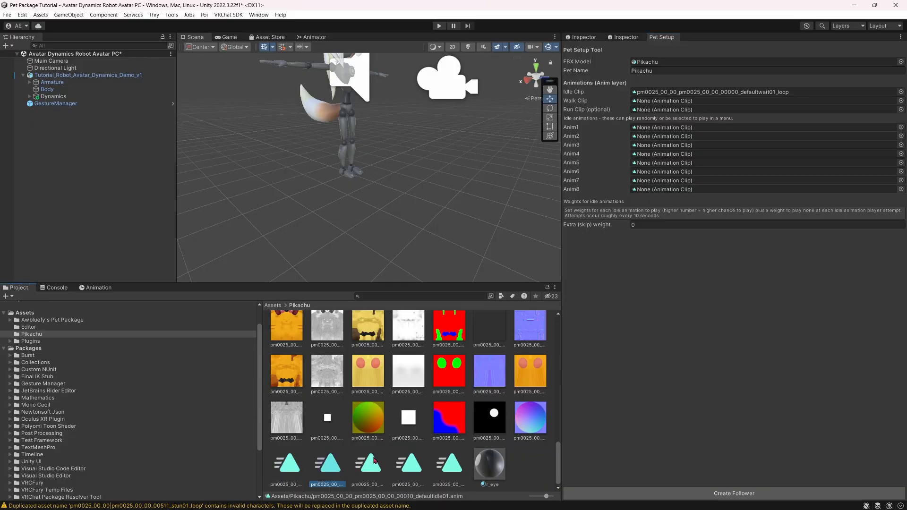
left_click(374, 461)
left_click(339, 467)
left_click(292, 467)
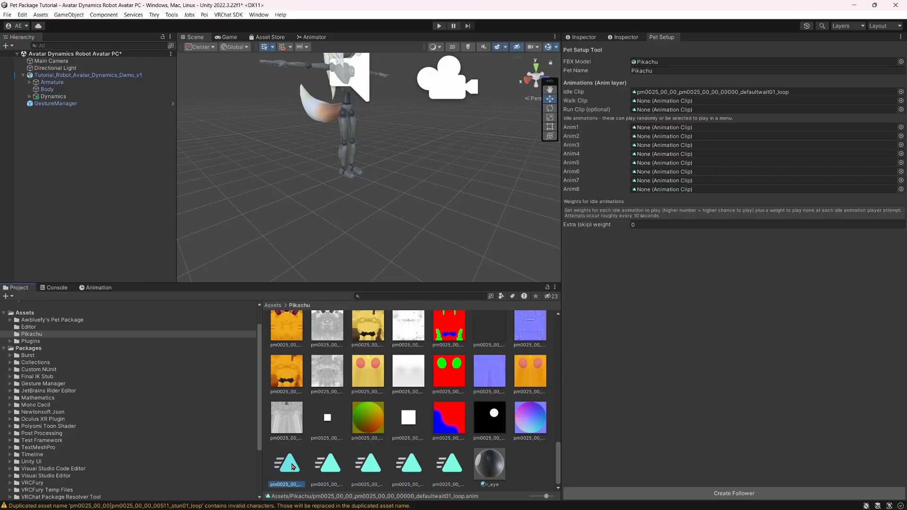
left_click(317, 466)
left_click_drag(317, 467, 711, 128)
Assign walk01_loop as the Walk Clip and run01_loop as the optional Run Clip.
scroll(372, 408, "down", 2)
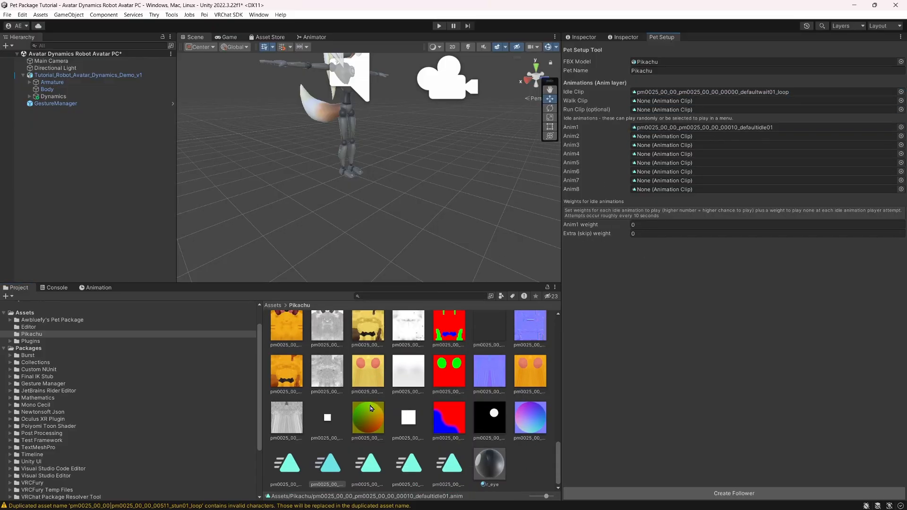
left_click(372, 467)
left_click_drag(372, 469, 699, 101)
left_click_drag(411, 465, 675, 112)
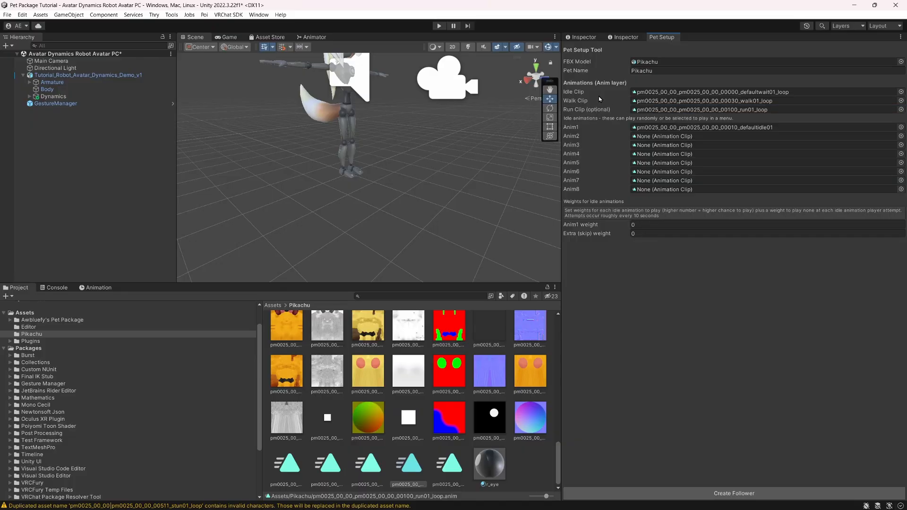
Assign stun01_loop to Anim2 and set the idle weights to 2 for Anim1, 5 for Anim2 and 3 for the extra skip.
left_click(448, 461)
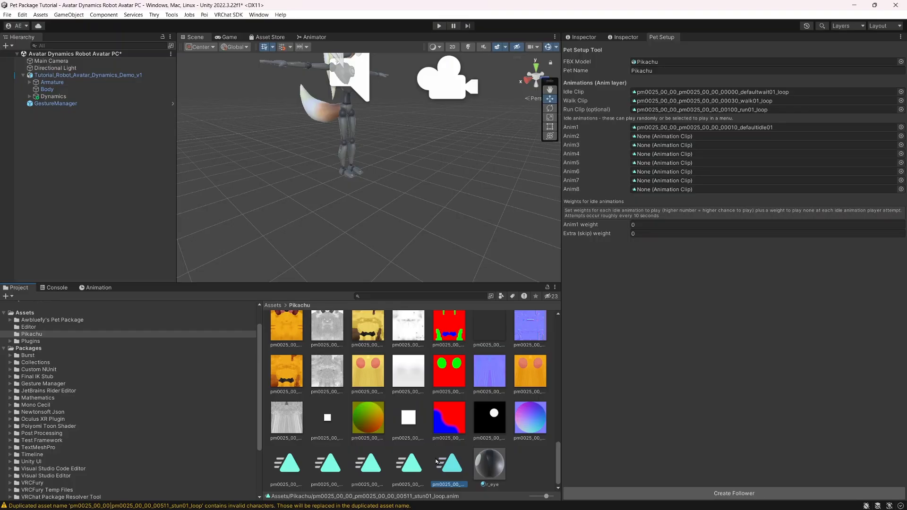
left_click_drag(453, 463, 708, 138)
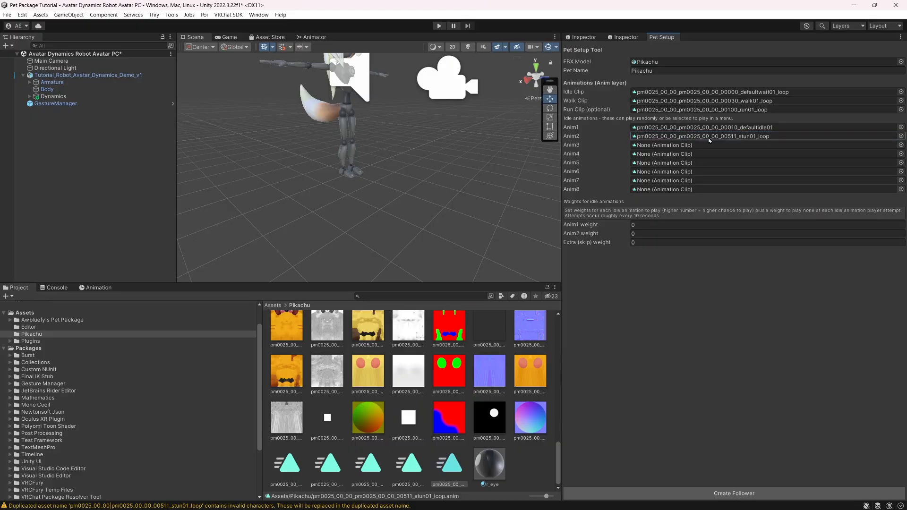
type("2")
left_click(669, 230)
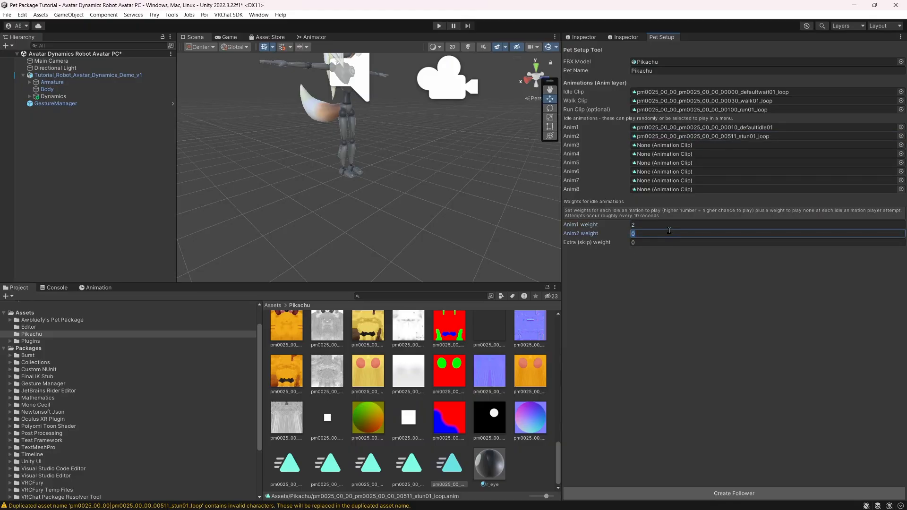
left_click(692, 241)
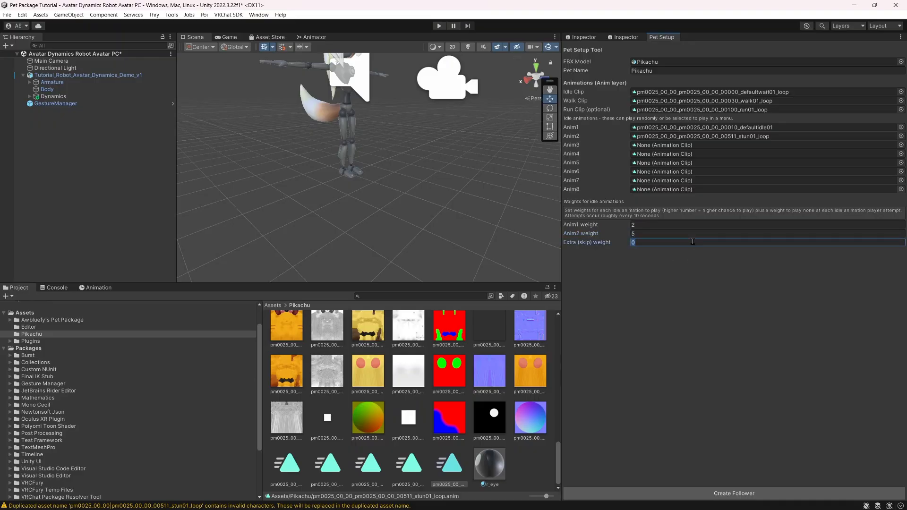
type("3")
Review the three idle animation weights and create the Pikachu follower.
left_click(663, 225)
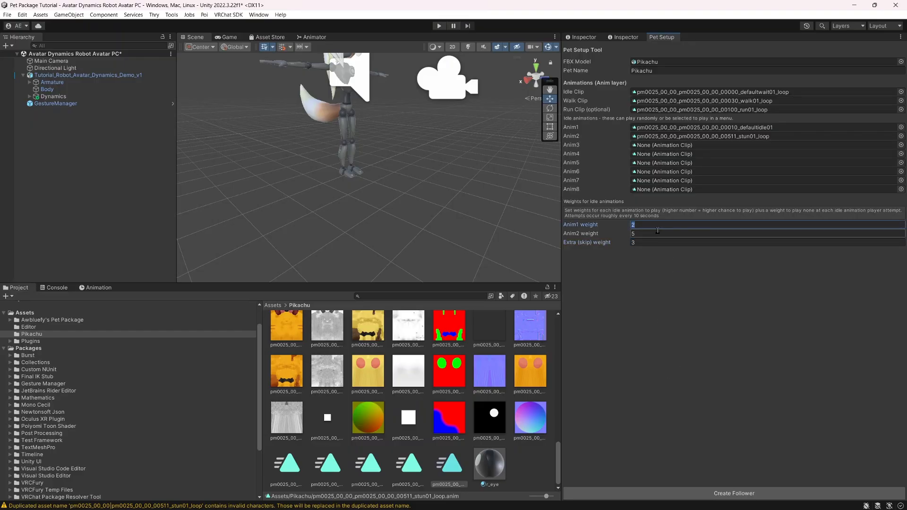
left_click(658, 232)
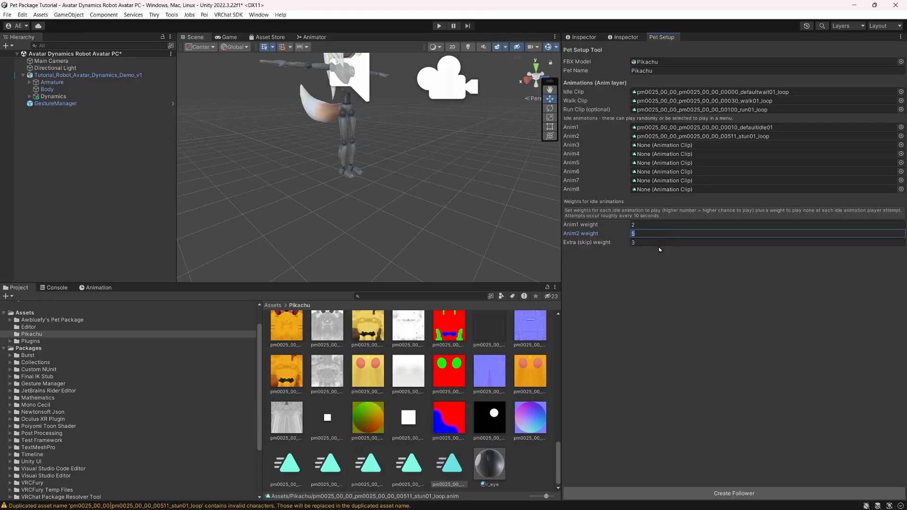
left_click(659, 244)
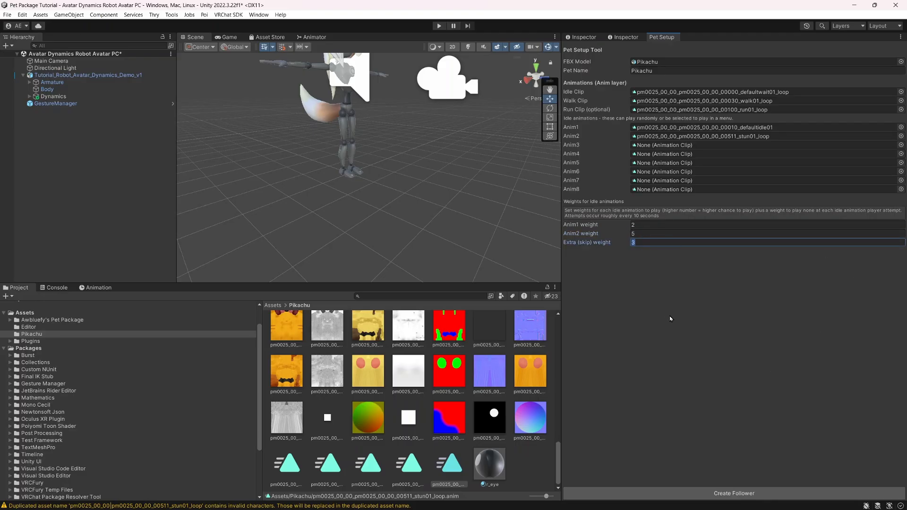
left_click(722, 491)
left_click(728, 499)
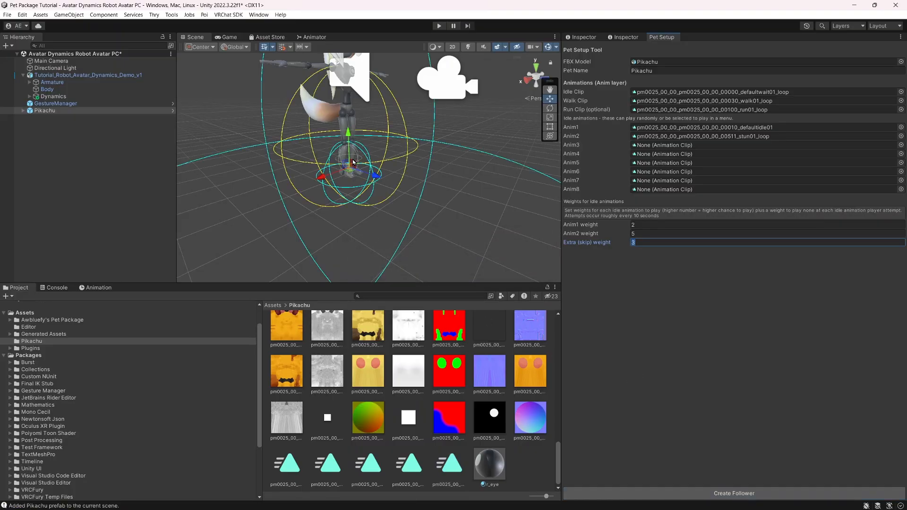
Make the new Pikachu prefab in the scene a child of Tutorial_Robot_Avatar_Dynamics_Demo_v1.
scroll(353, 162, "up", 3)
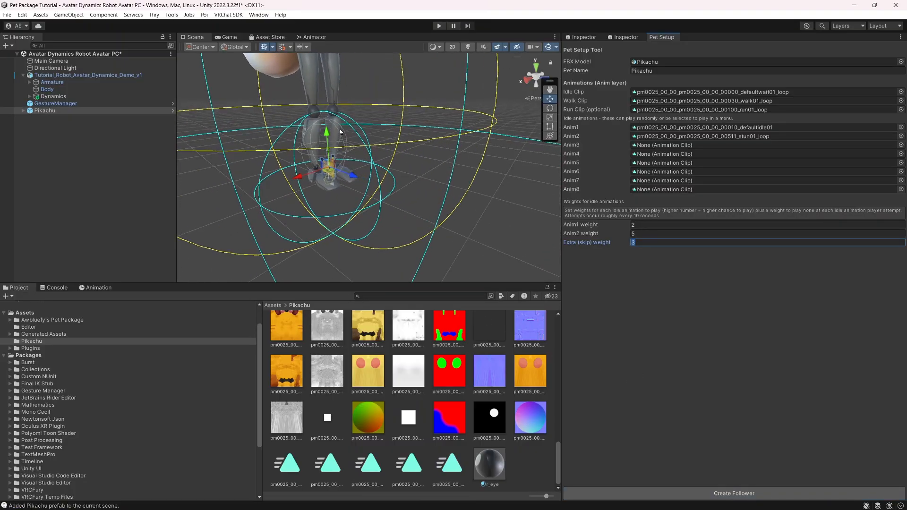
left_click_drag(319, 131, 348, 141, "alt")
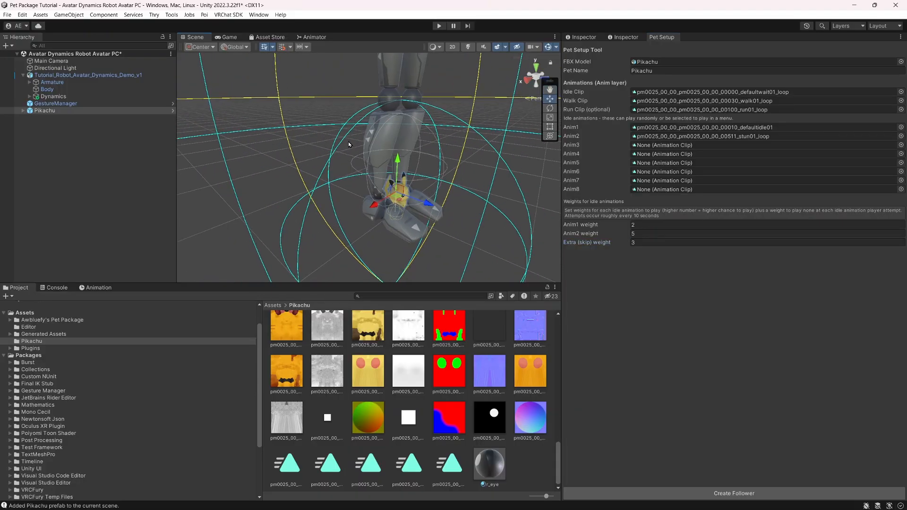
left_click_drag(47, 110, 98, 74)
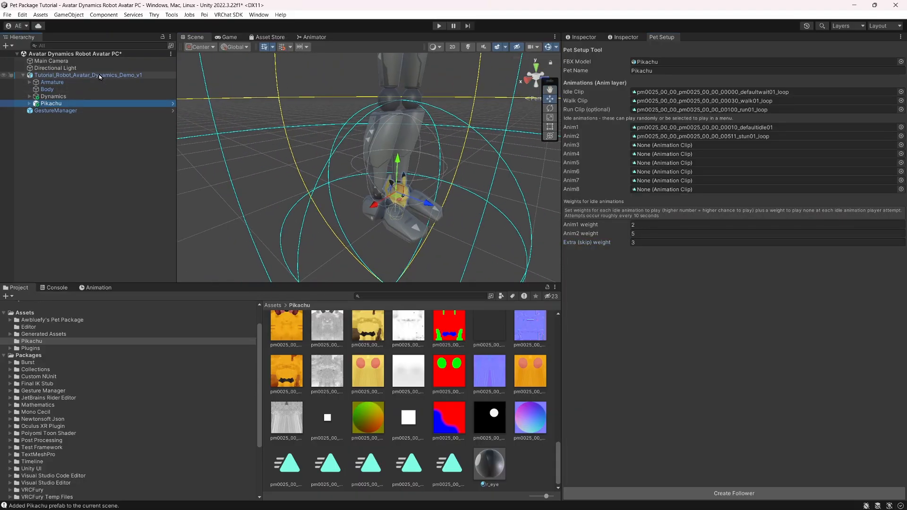
Open the Pikachu folder in Generated Assets > Awbluefy's Pet Package and look at the pet's size beside the avatar's feet.
left_click(272, 306)
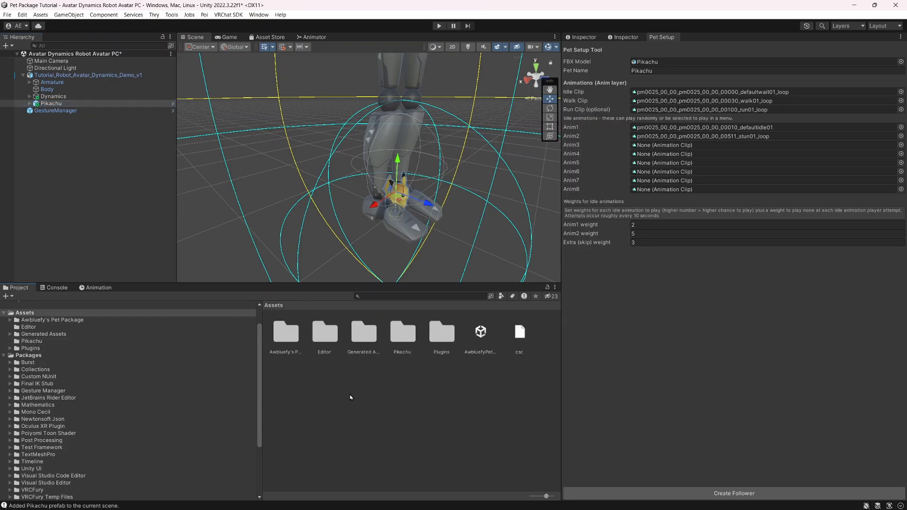
double_click(403, 334)
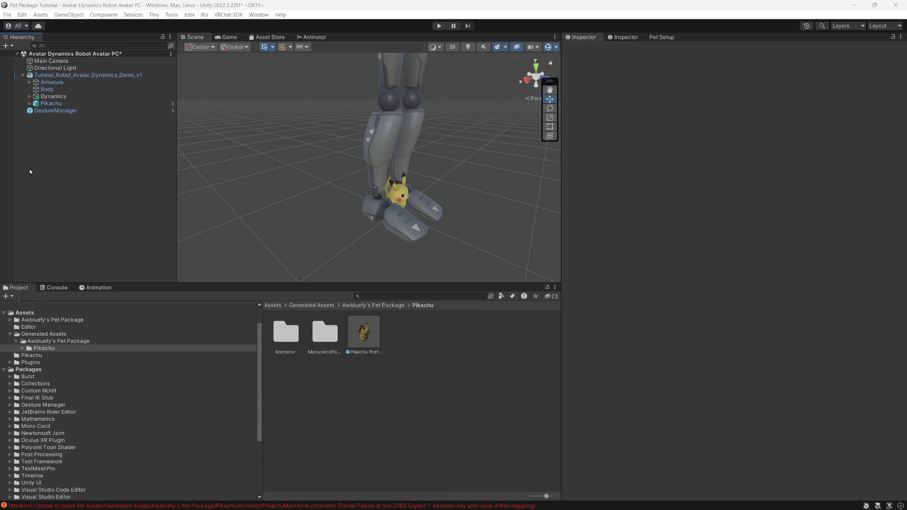
middle_click_drag(361, 152, 344, 173)
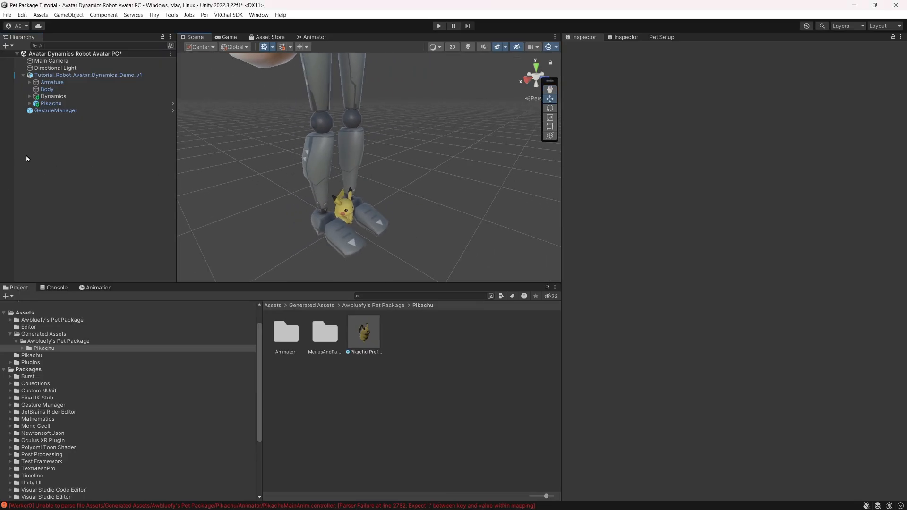
scroll(374, 169, "down", 3)
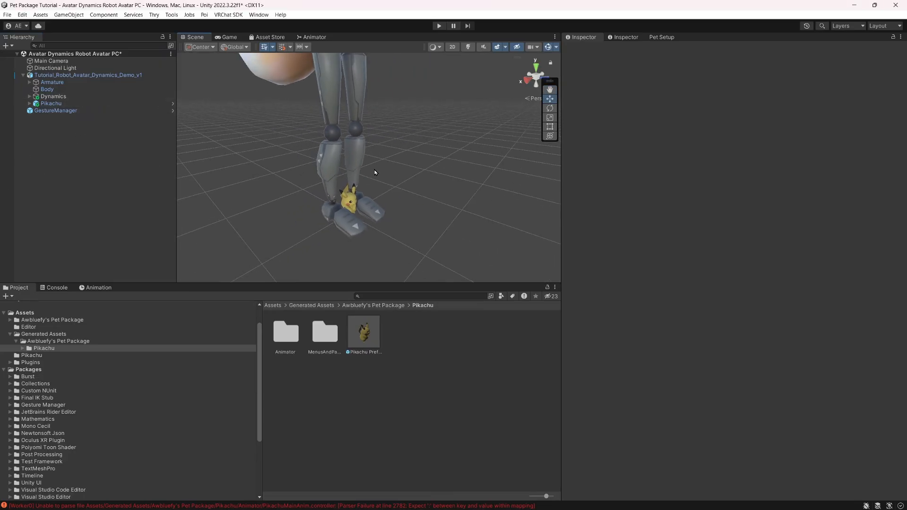
Open the Pikachu prefab for editing in context and select the Pikachu object inside Follower > Container > Pet.
left_click(131, 106)
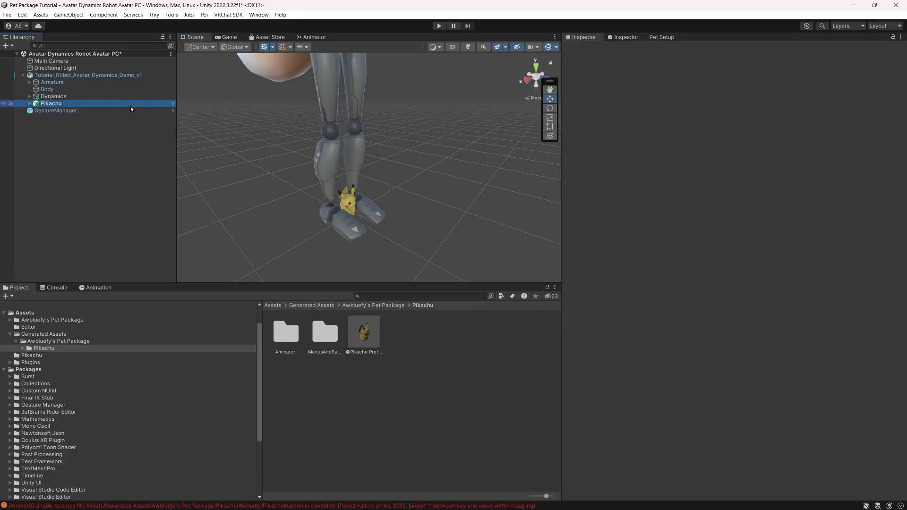
left_click(172, 105)
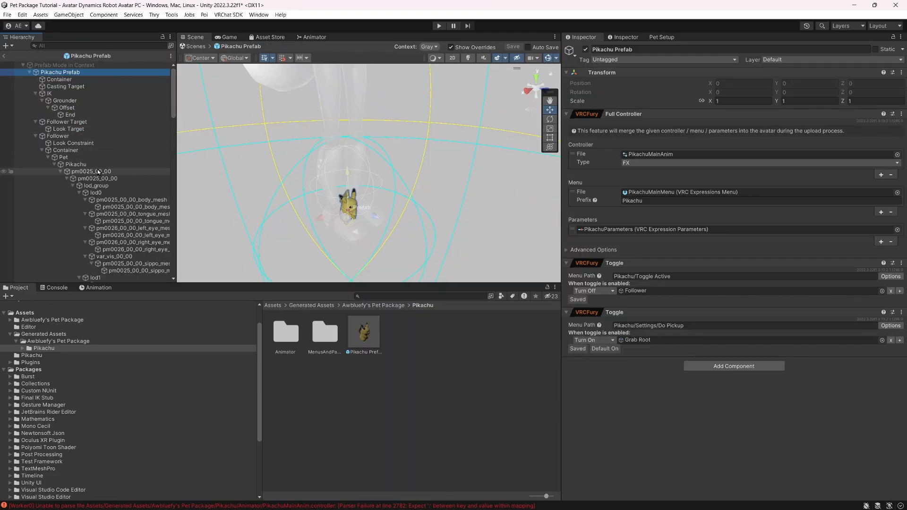
left_click(90, 164)
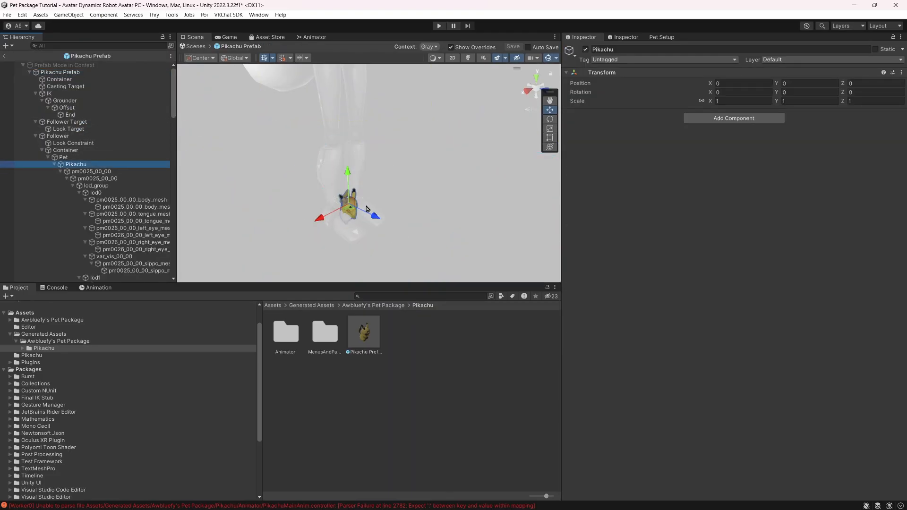
Set the Pikachu object's scale to 5 on all three axes and save the prefab.
key("r")
left_click(720, 102)
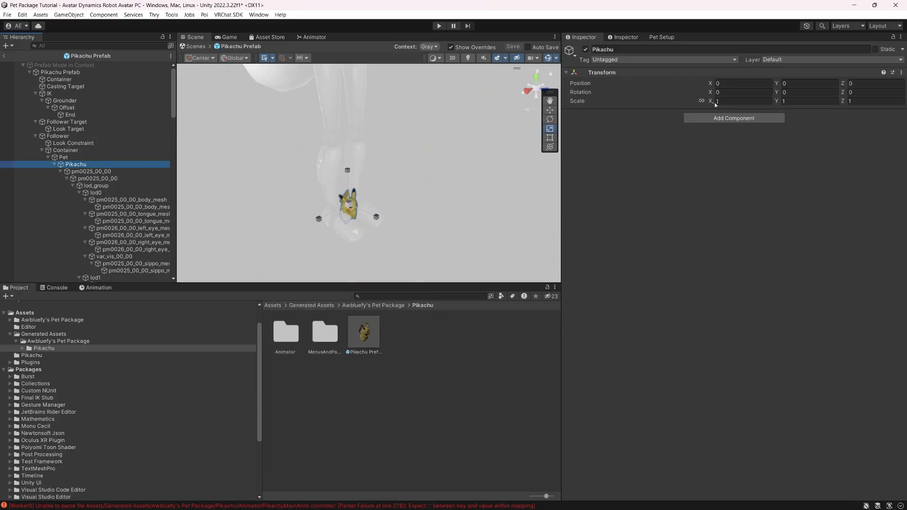
type("2.05")
left_click_drag(734, 103, 775, 101)
key("f")
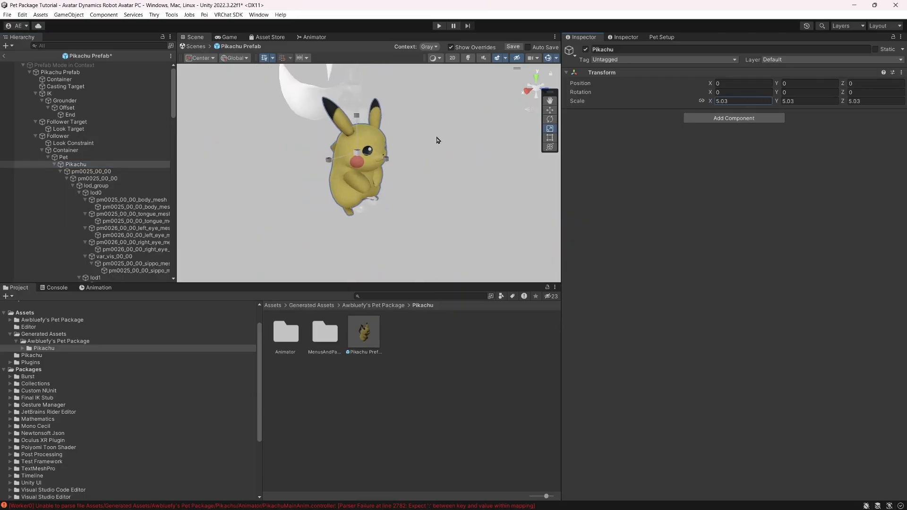
left_click(726, 101)
type("5")
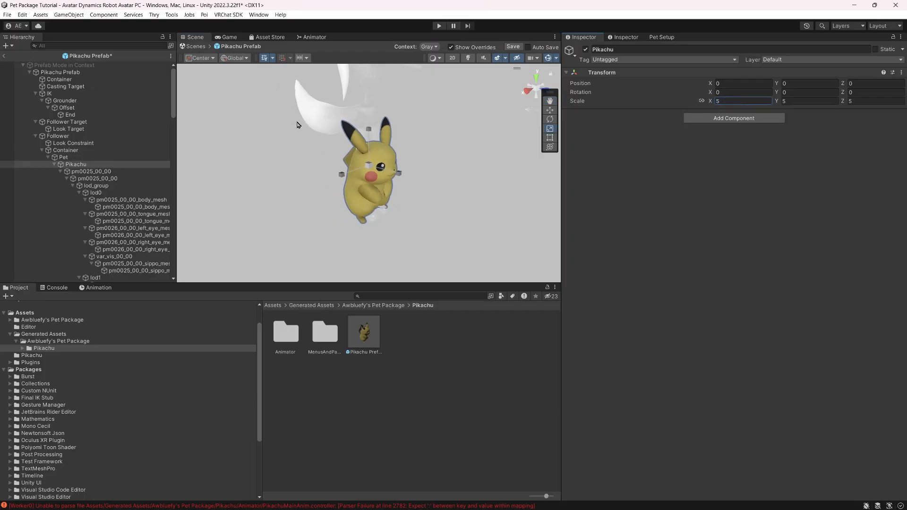
left_click(77, 164)
key("ctrl+s")
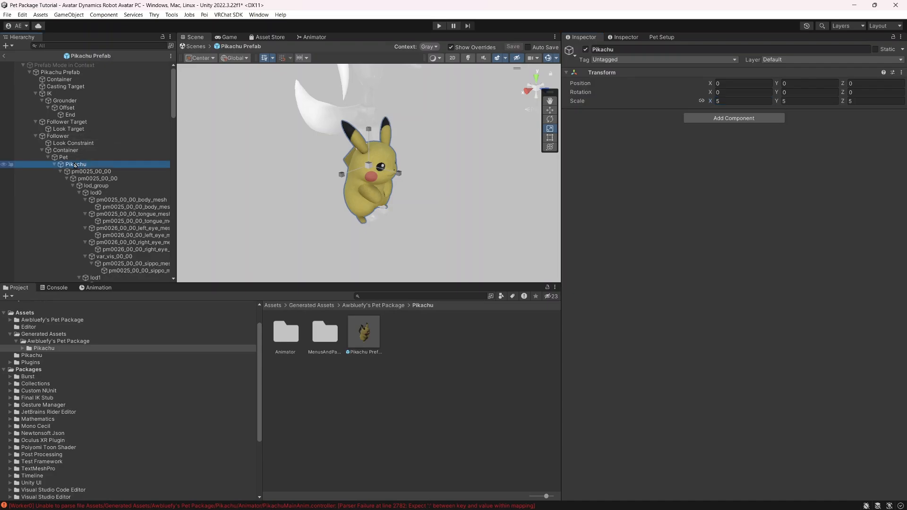
Collapse the Pikachu object's children and examine the generated prefab asset and its root object's contact spheres.
left_click(53, 164)
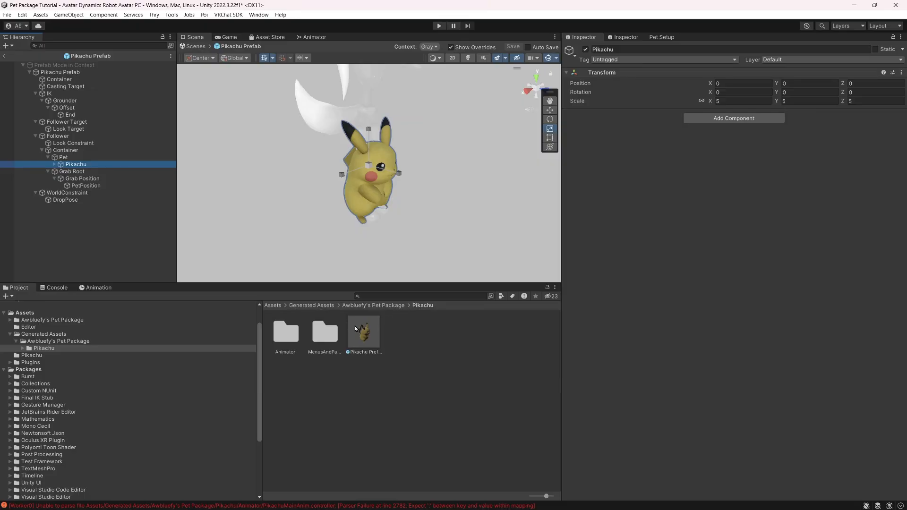
left_click(362, 340)
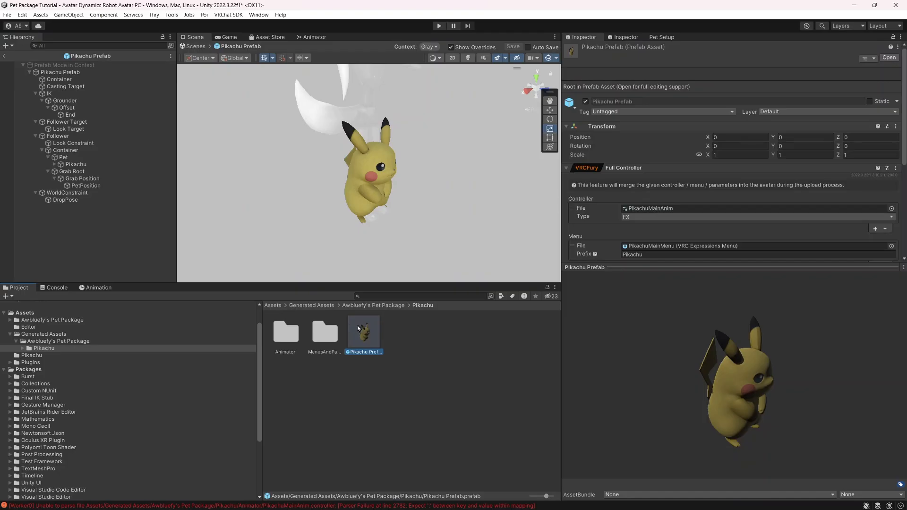
left_click(60, 72)
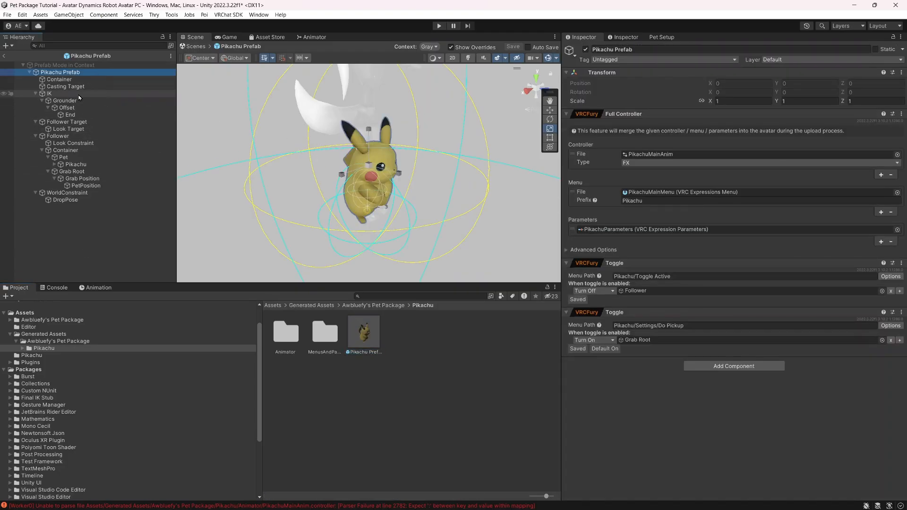
scroll(312, 170, "down", 6)
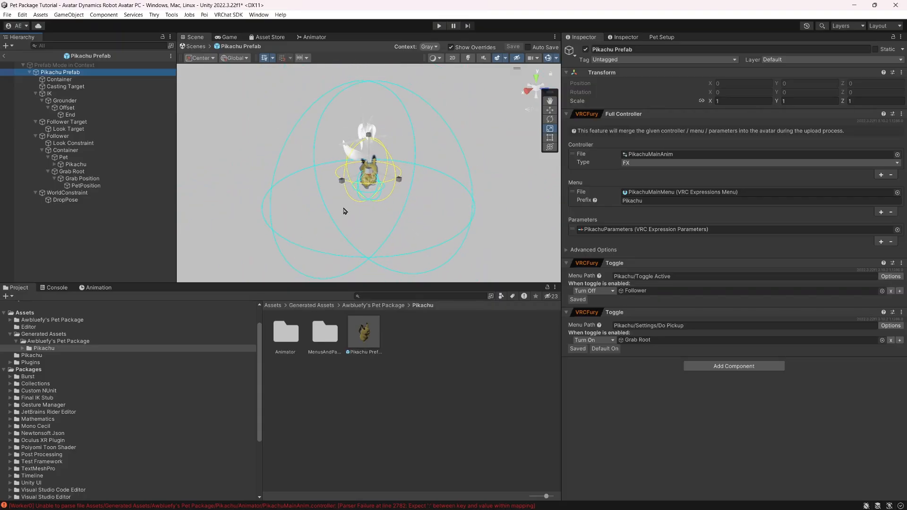
scroll(343, 211, "up", 4)
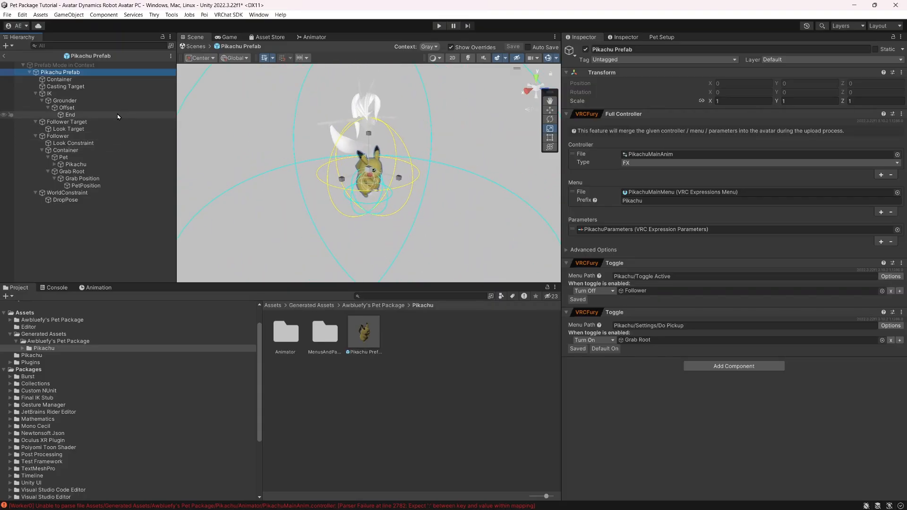
Check the Follower Target and Look Target, and show the Follower object's contact sender and receiver settings with their spheres.
left_click(102, 122)
left_click(94, 132)
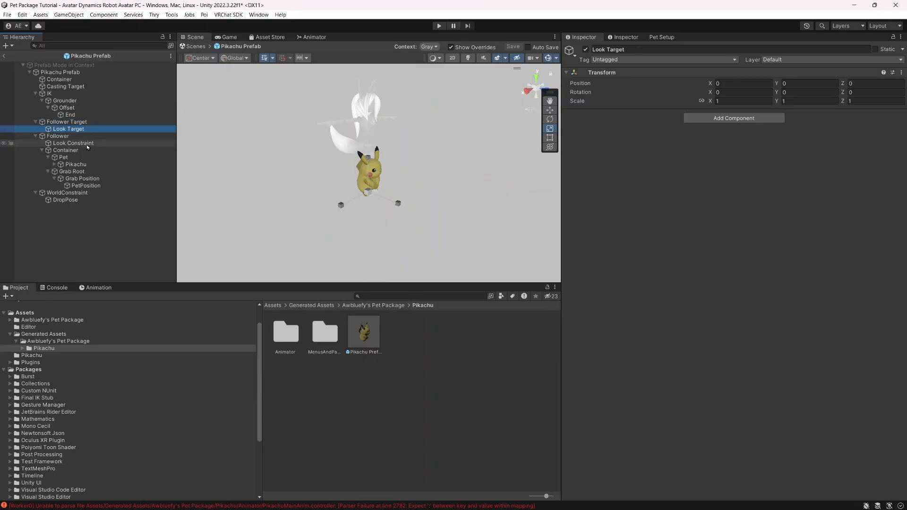
left_click(87, 136)
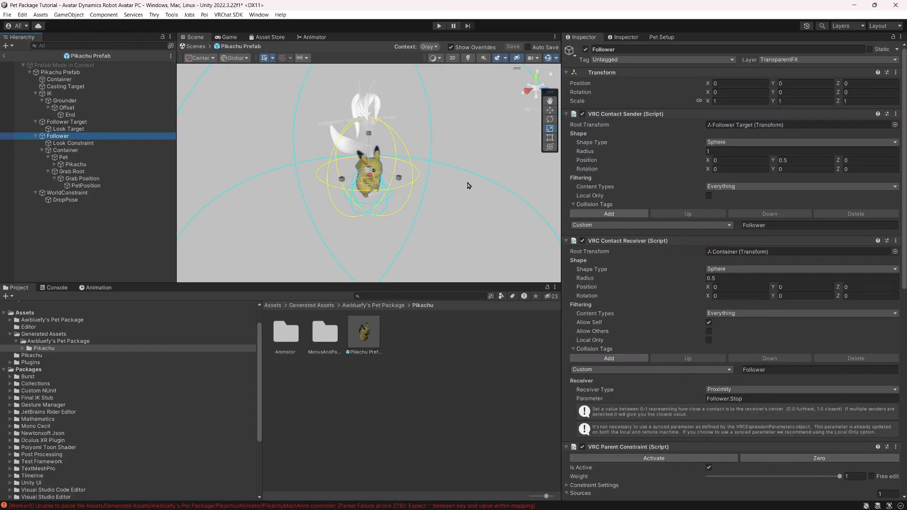
left_click_drag(468, 185, 407, 175, "alt")
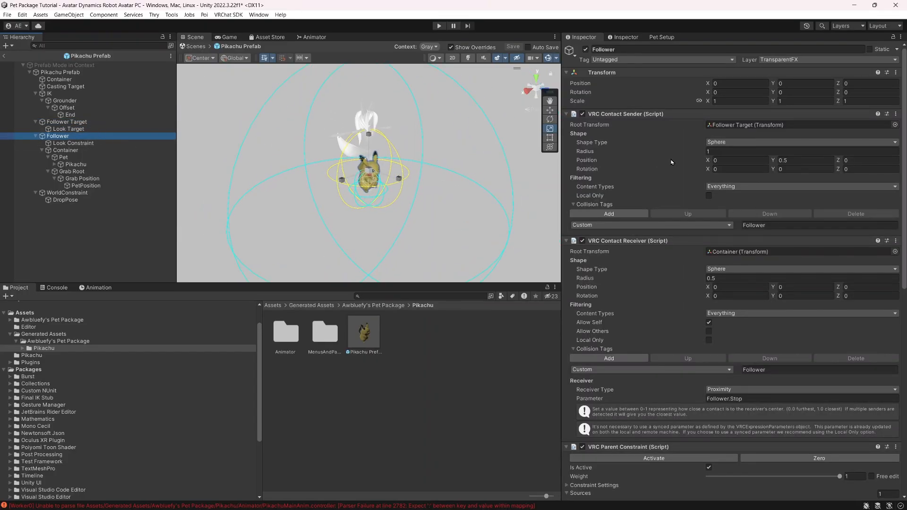
Try out a different radius on the Follower object's first contact sender.
scroll(840, 165, "down", 2)
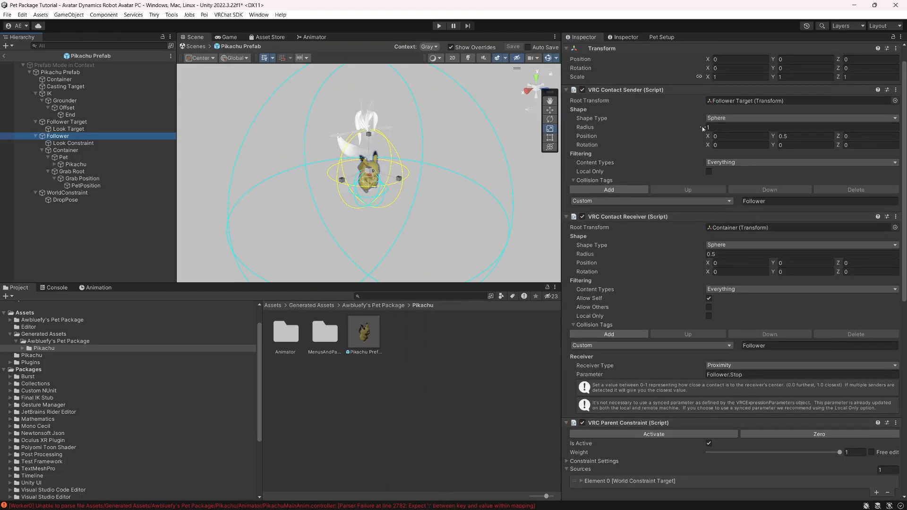
left_click_drag(703, 128, 682, 115)
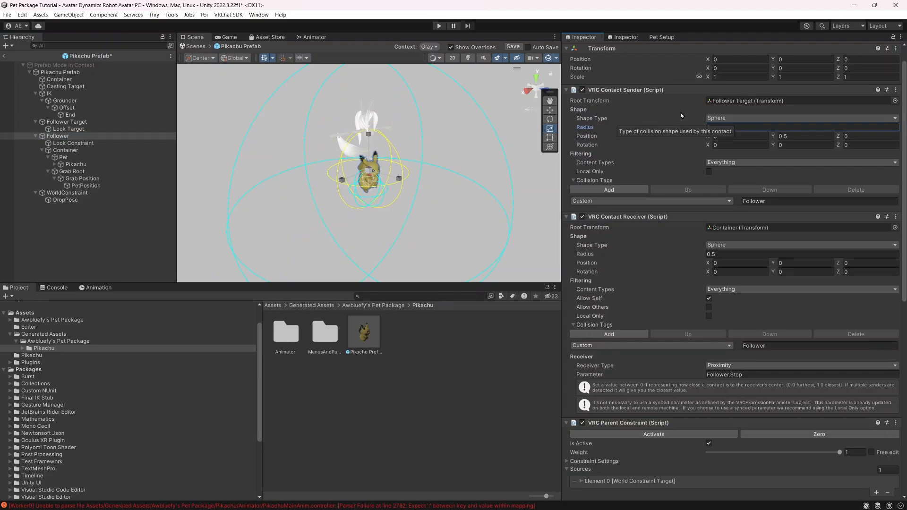
scroll(467, 123, "up", 2)
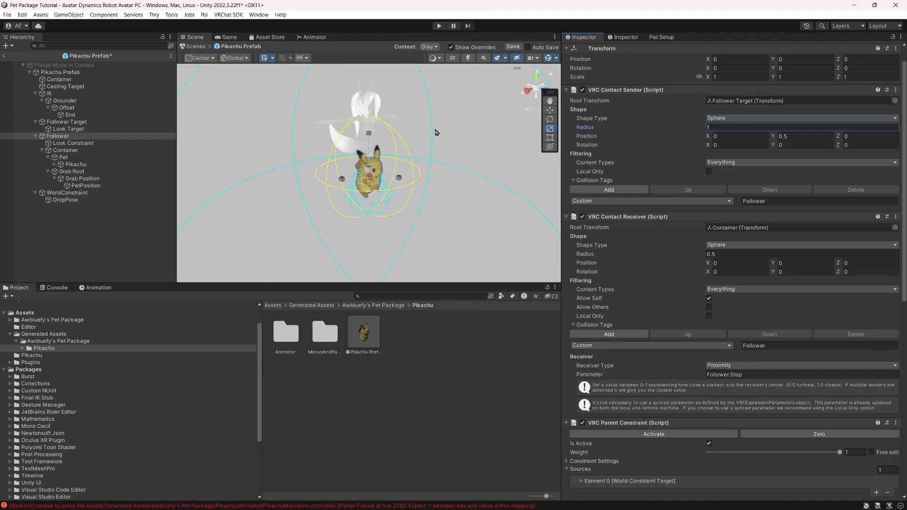
Trace the root transforms of the Follower object's contact senders and receivers to their objects in the prefab hierarchy.
left_click(762, 101)
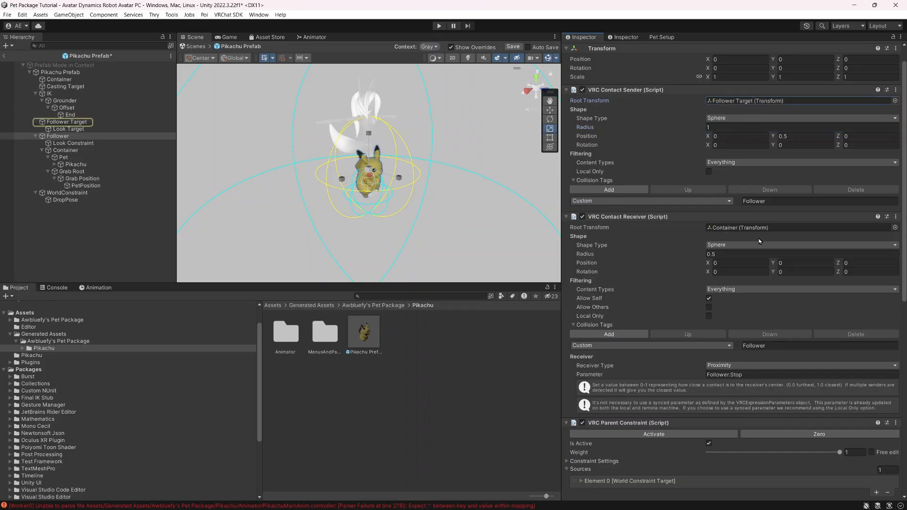
left_click(772, 229)
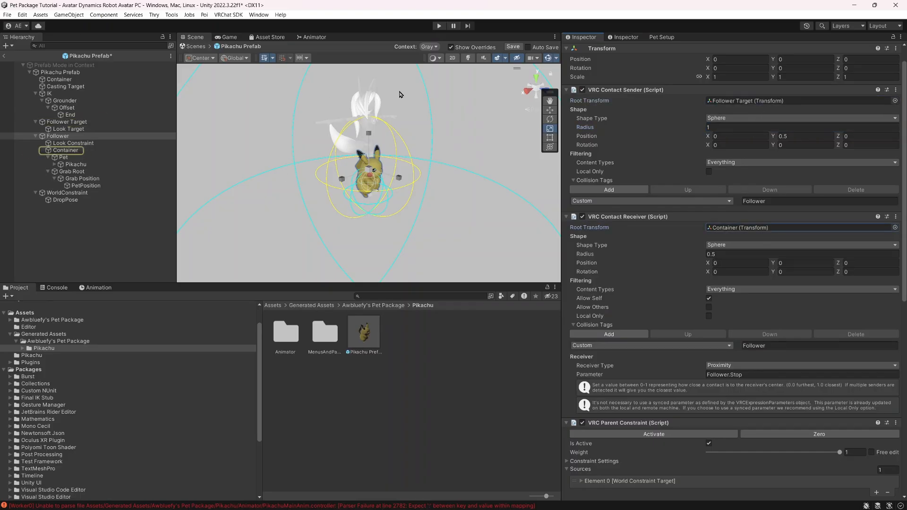
scroll(746, 292, "down", 4)
scroll(750, 291, "down", 7)
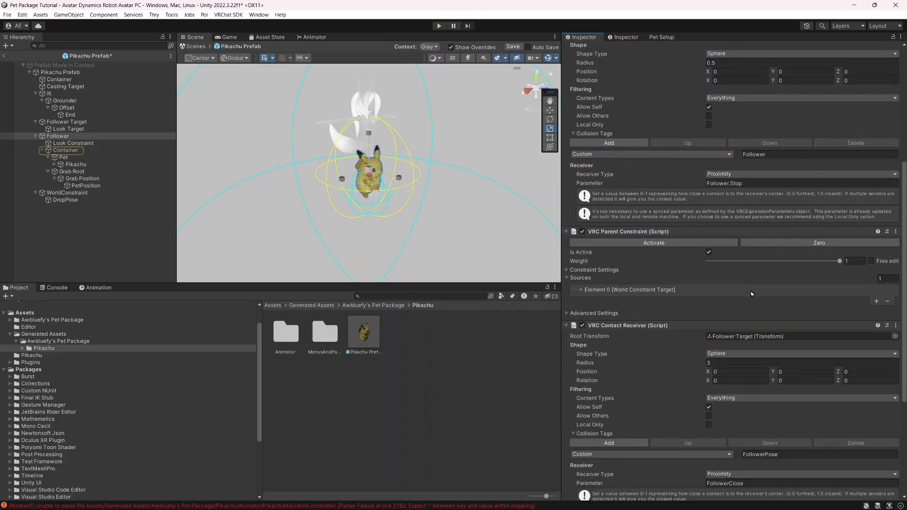
left_click(763, 265)
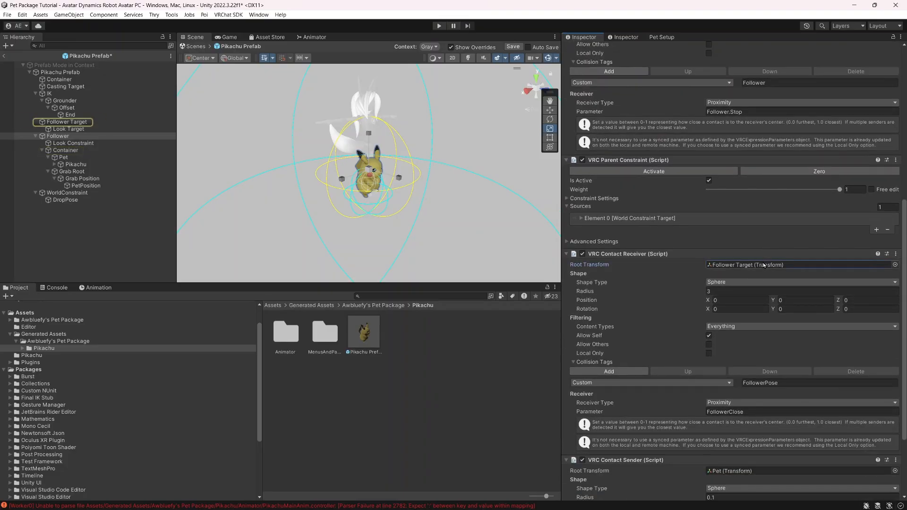
scroll(760, 283, "down", 4)
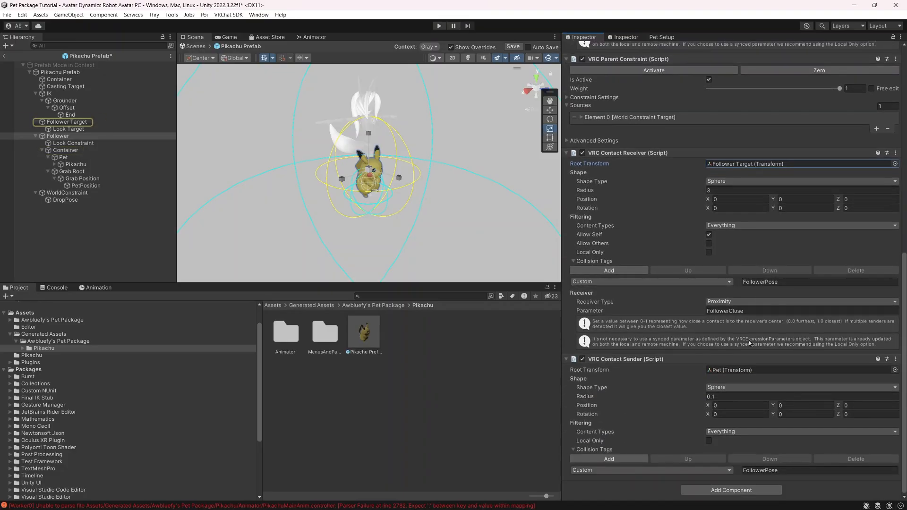
left_click(738, 369)
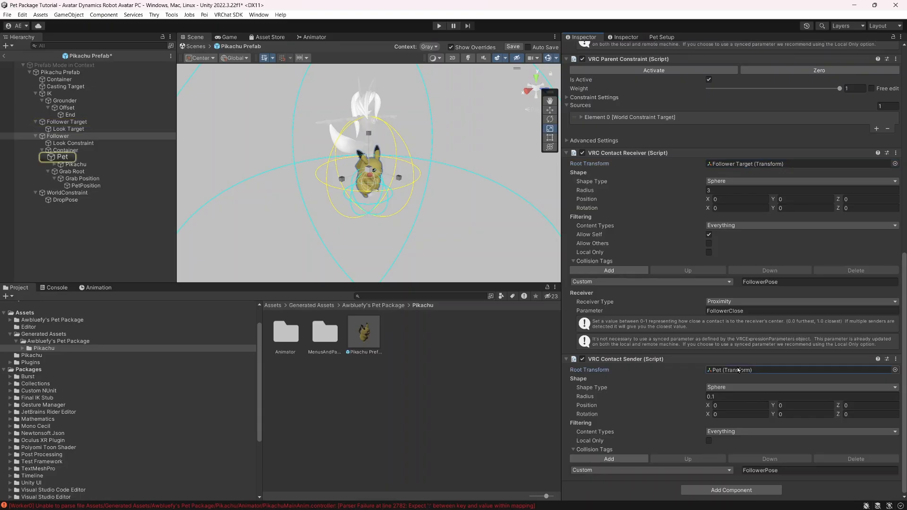
scroll(344, 176, "down", 4)
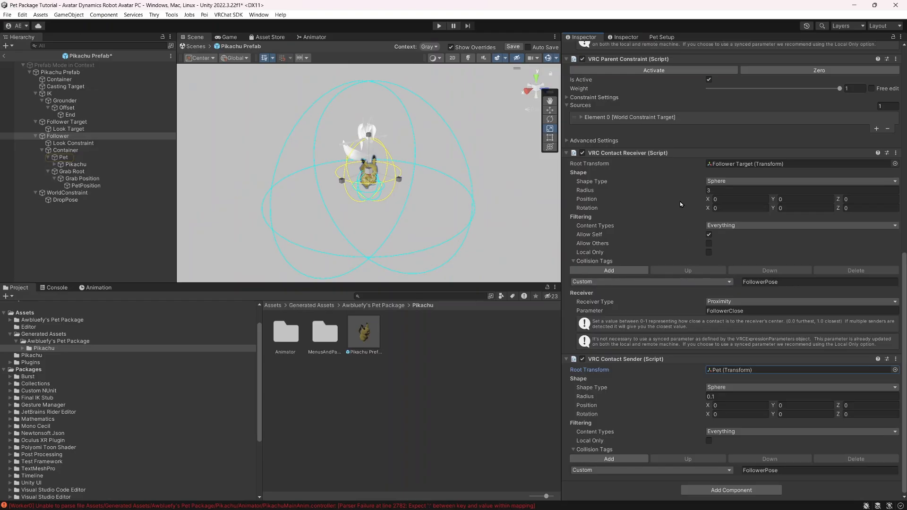
Try a radius of about 1 on the FollowerPose contact sender rooted at Pet, and undo the change.
left_click(704, 190)
mouse_move(701, 398)
left_mouse_down()
mouse_move(726, 401)
mouse_move(712, 404)
left_mouse_up()
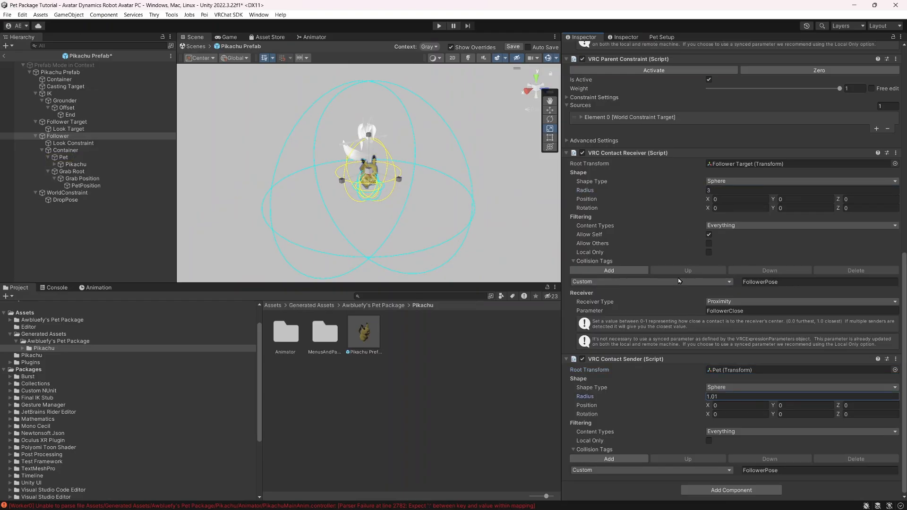
key("ctrl+z")
Try larger and smaller radii on the FollowerClose contact receiver, and restore its radius to 3.
left_click_drag(704, 195, 719, 192)
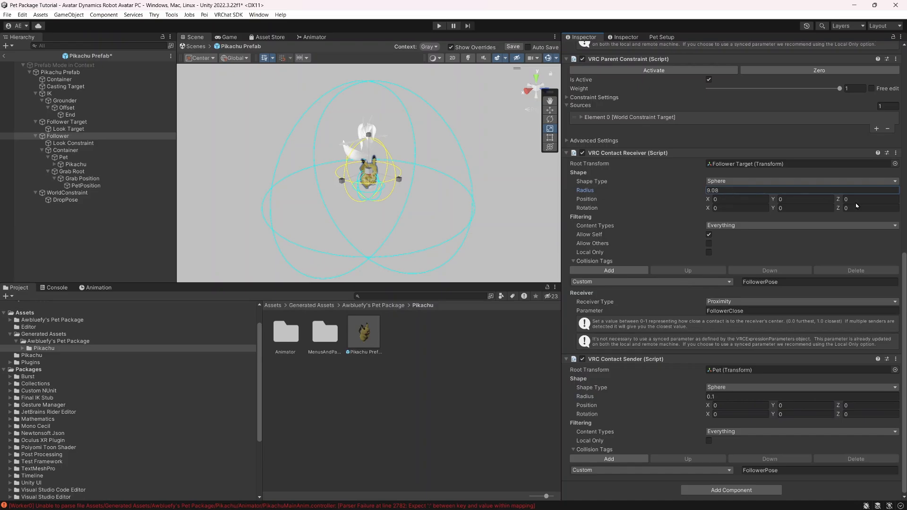
type("5.25")
left_click_drag(619, 197, 714, 193)
scroll(475, 191, "up", 2)
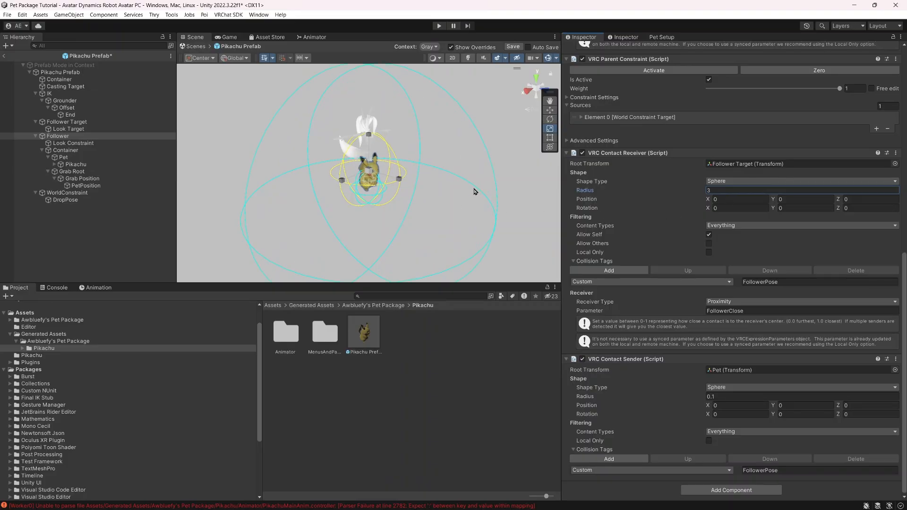
scroll(475, 191, "down", 1)
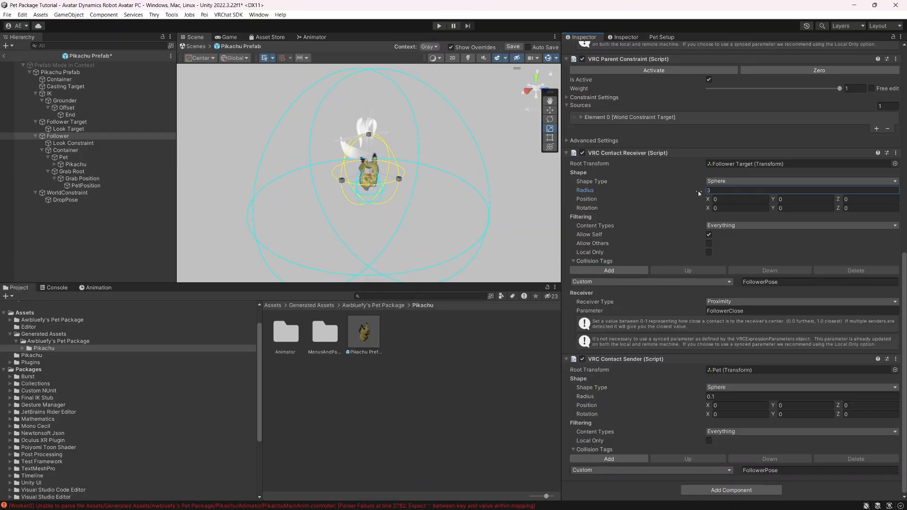
left_click_drag(700, 192, 688, 197)
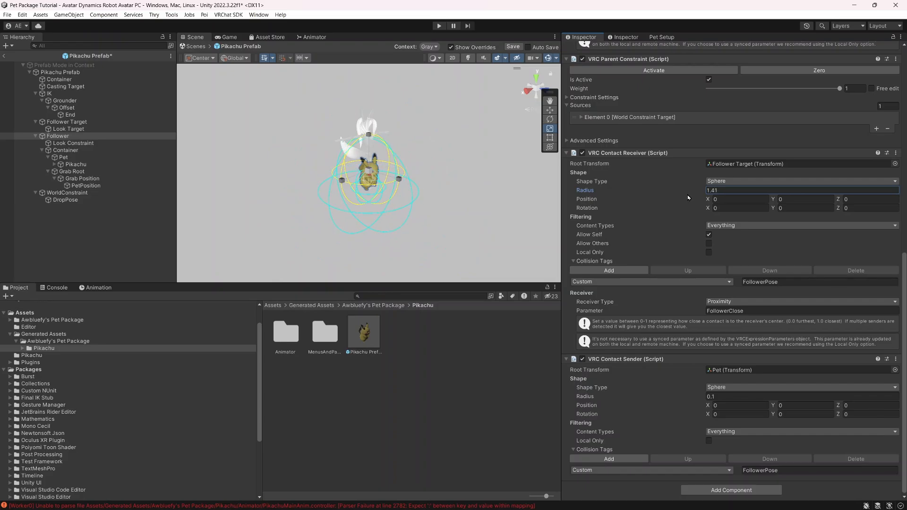
key("ctrl+z")
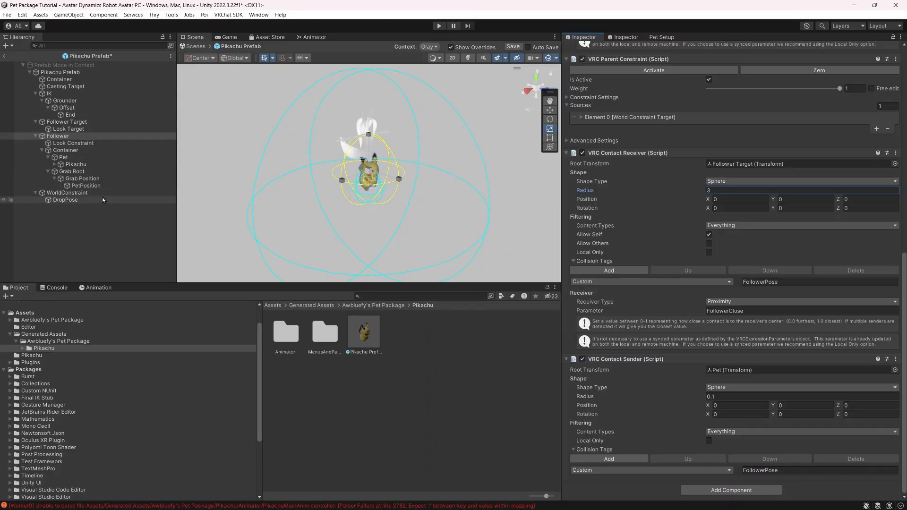
Set the Grab Root phys bone's collision radius to 0.31 so it covers more of the Pikachu, and save the prefab.
left_click(66, 200)
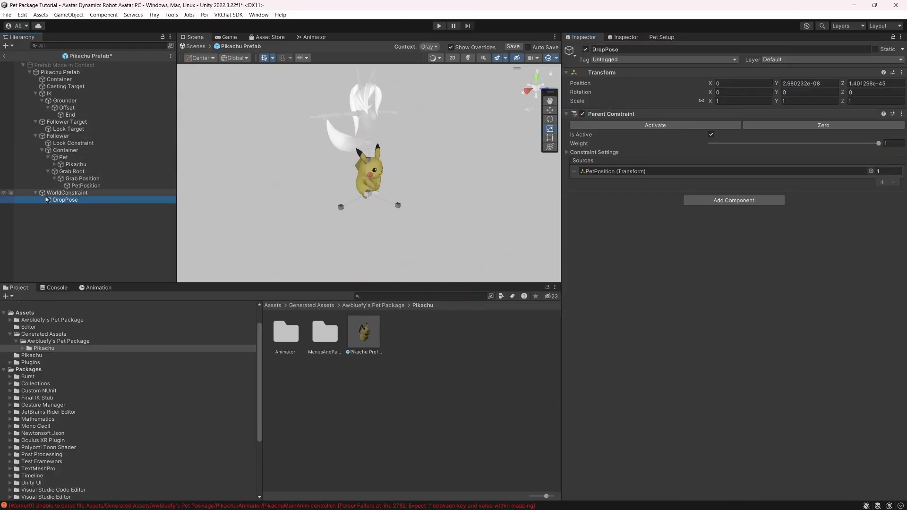
left_click(104, 173)
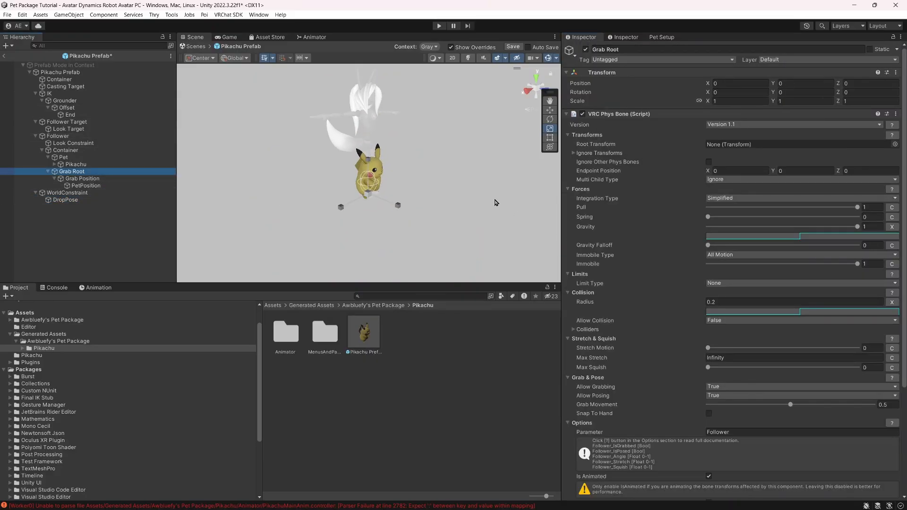
scroll(448, 189, "up", 5)
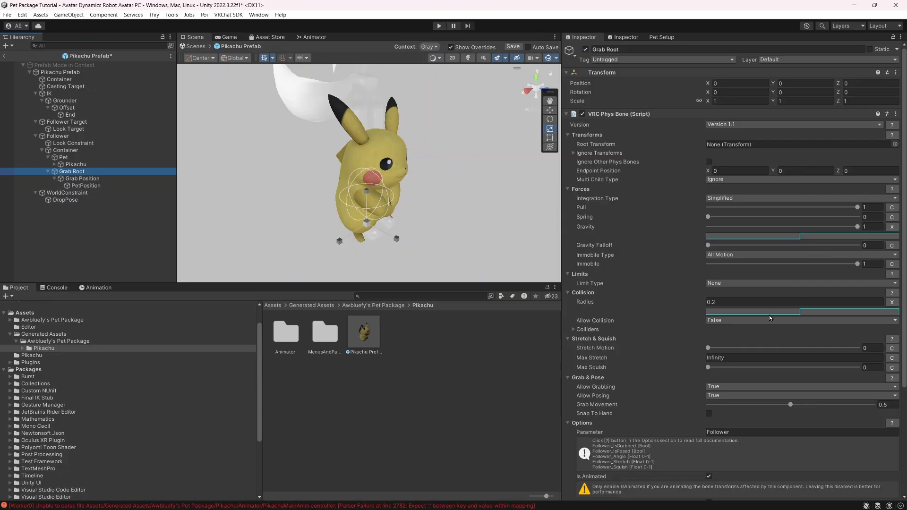
left_click_drag(705, 301, 708, 301)
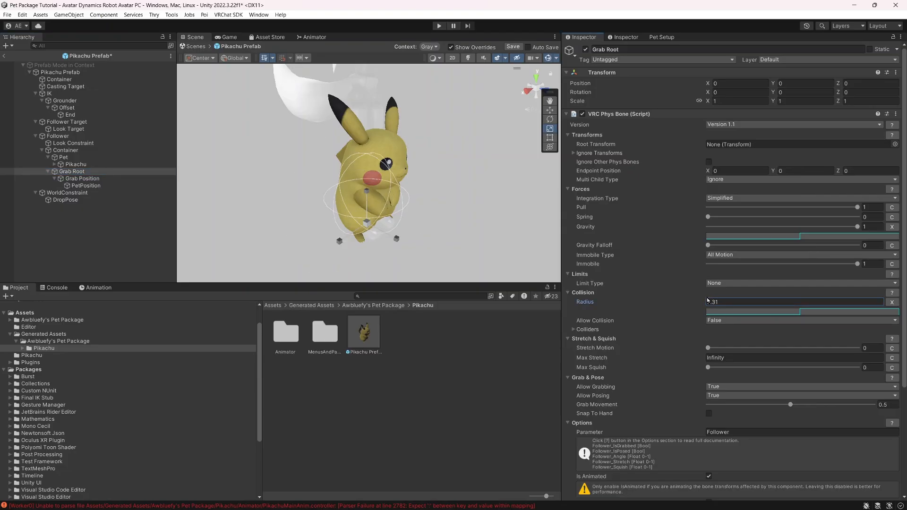
right_click_drag(358, 177, 333, 188)
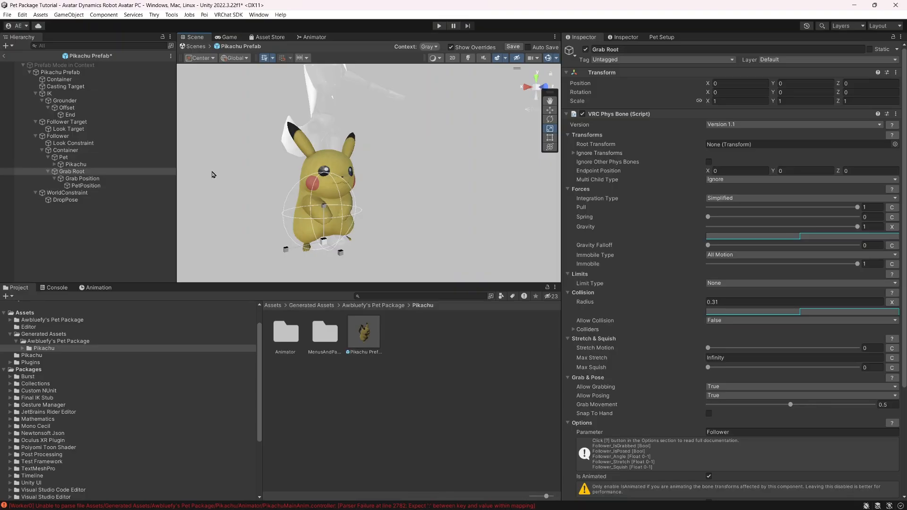
right_click_drag(317, 257, 364, 169)
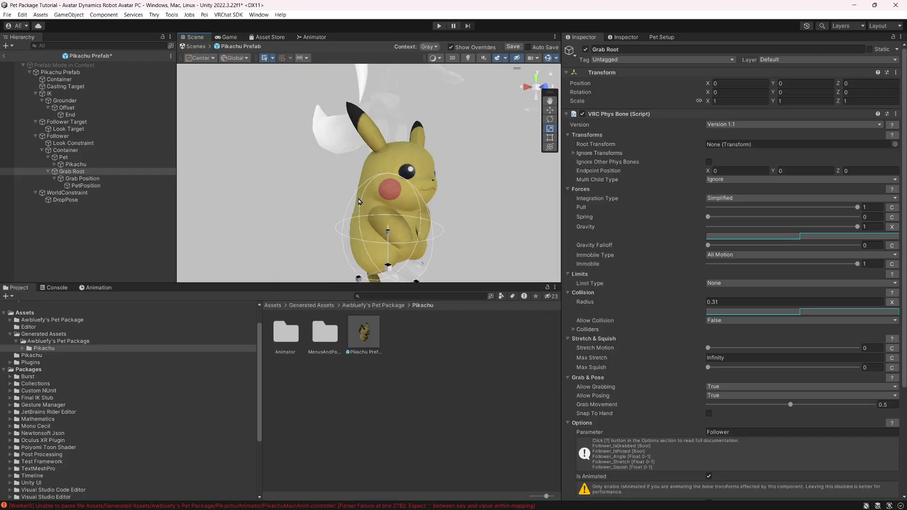
scroll(431, 210, "down", 2)
left_click_drag(430, 210, 383, 211, "alt")
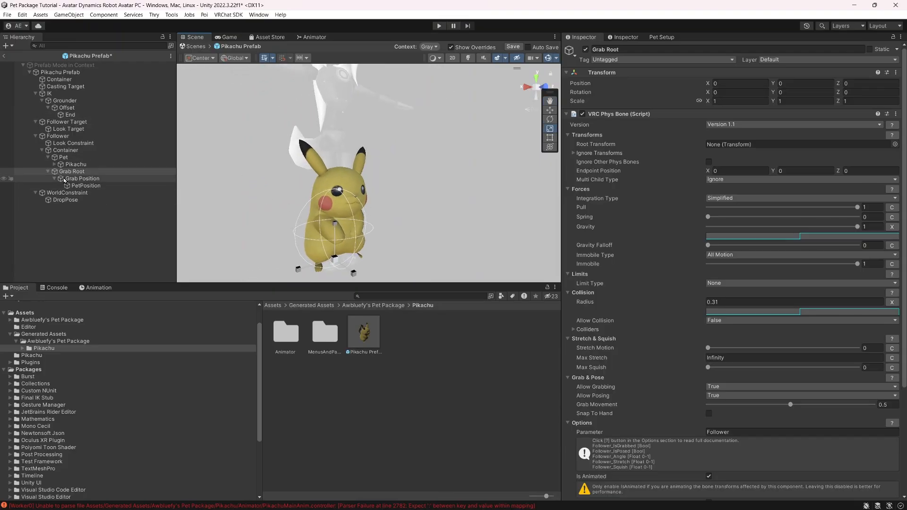
key("ctrl+s")
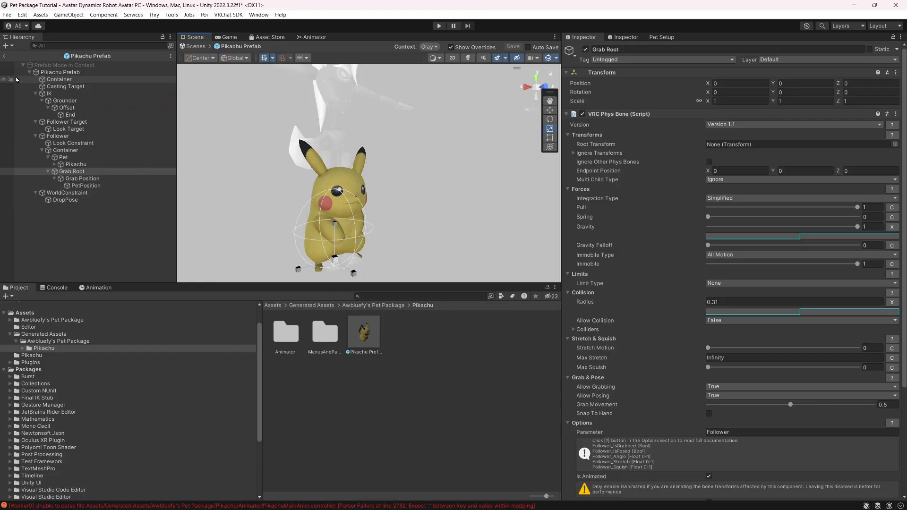
Leave prefab editing and enter play mode from the GestureManager object.
left_click(2, 55)
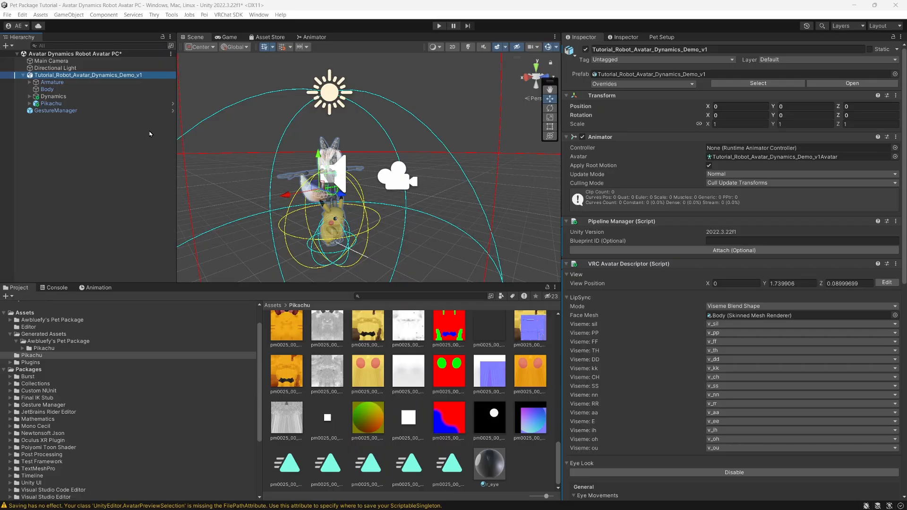
scroll(639, 199, "down", 10)
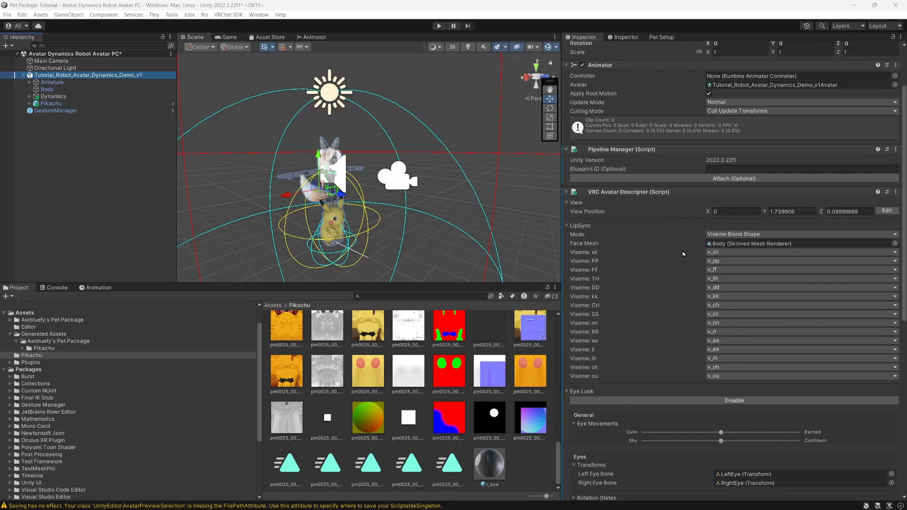
left_click(55, 110)
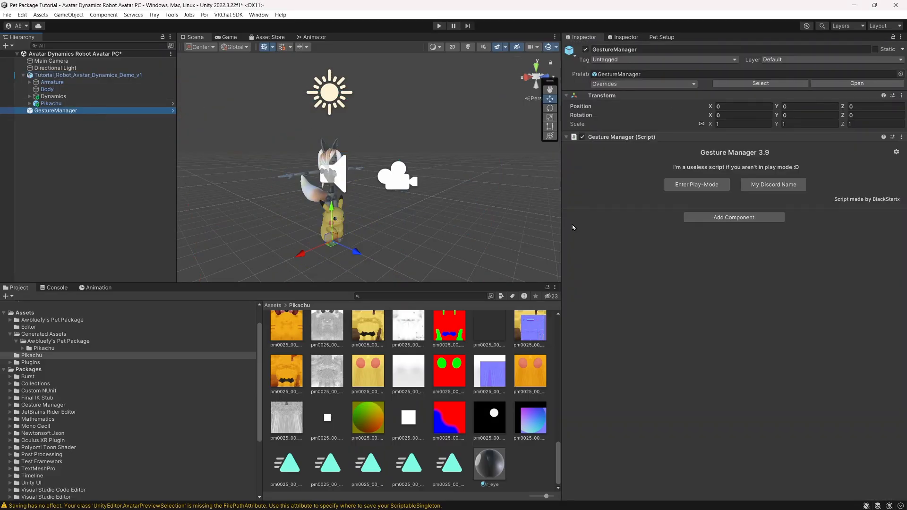
left_click(664, 186)
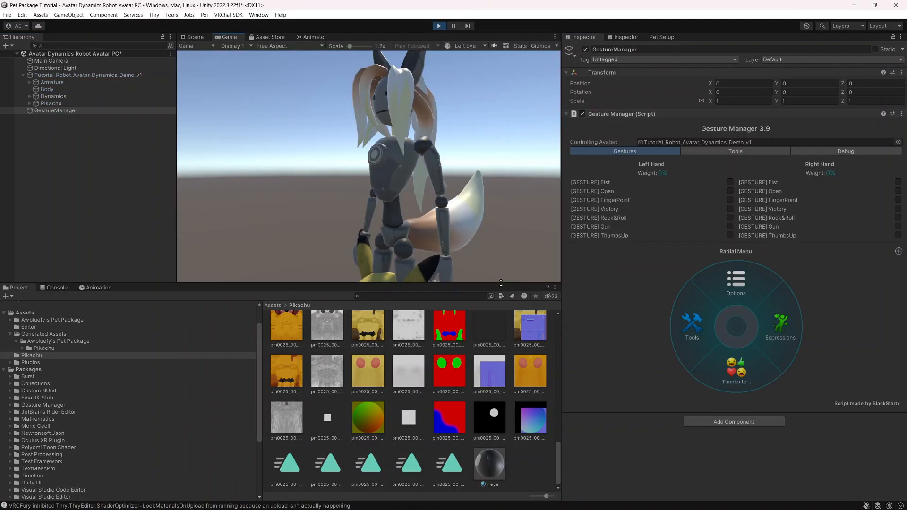
Enlarge the central preview area and show the avatar and Pikachu in the Scene view during play mode.
left_click_drag(484, 284, 485, 446)
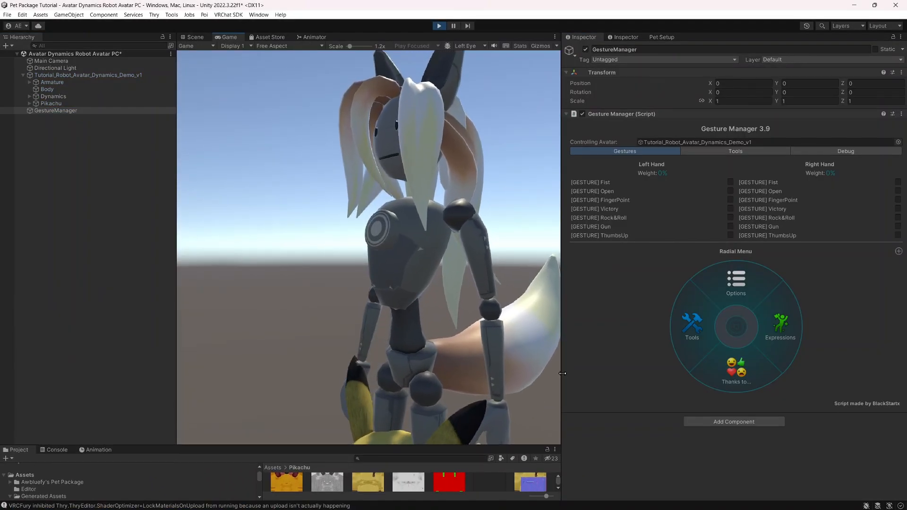
left_click_drag(561, 383, 642, 384)
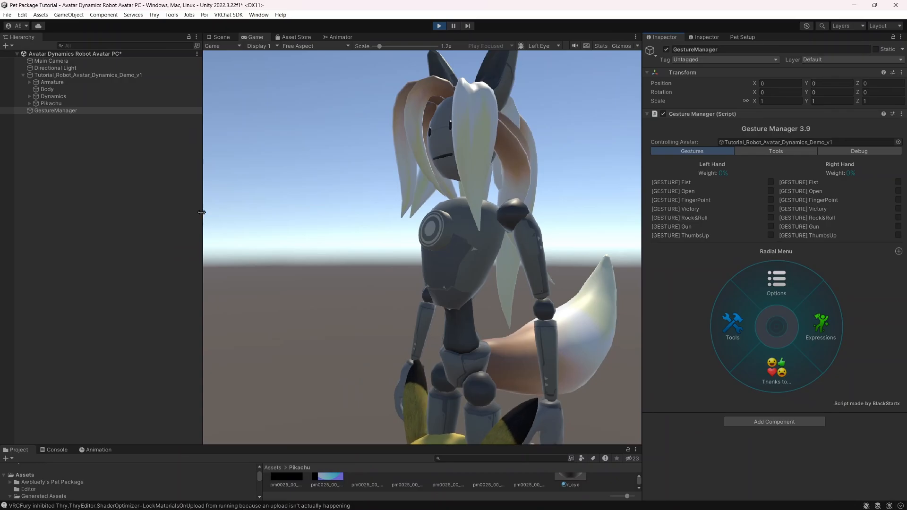
left_click(218, 37)
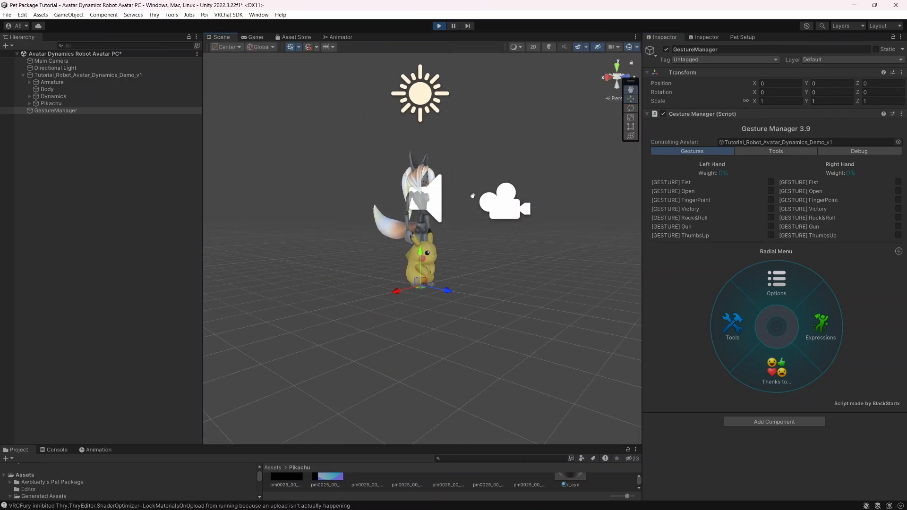
middle_click_drag(474, 207, 475, 277)
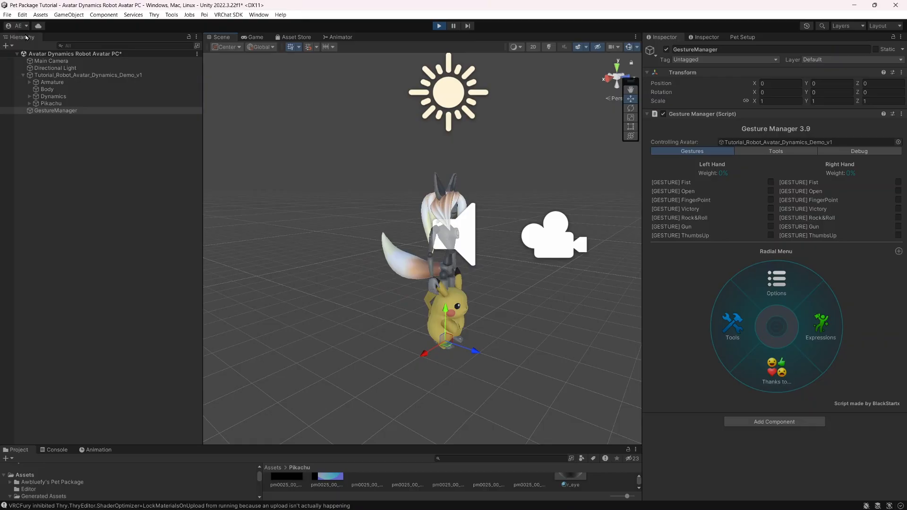
Select the avatar root and move it along Z to about 1.5 to test how the Pikachu follows.
left_click(10, 75)
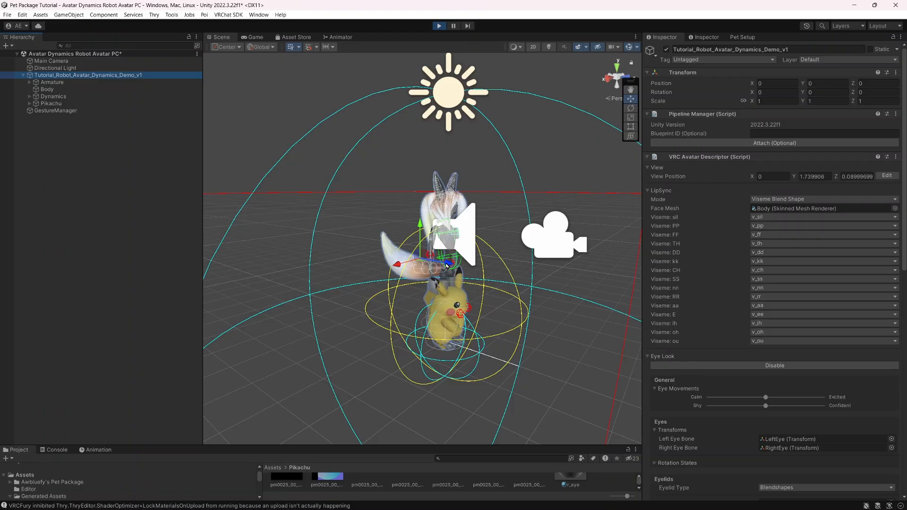
left_click_drag(446, 265, 534, 313)
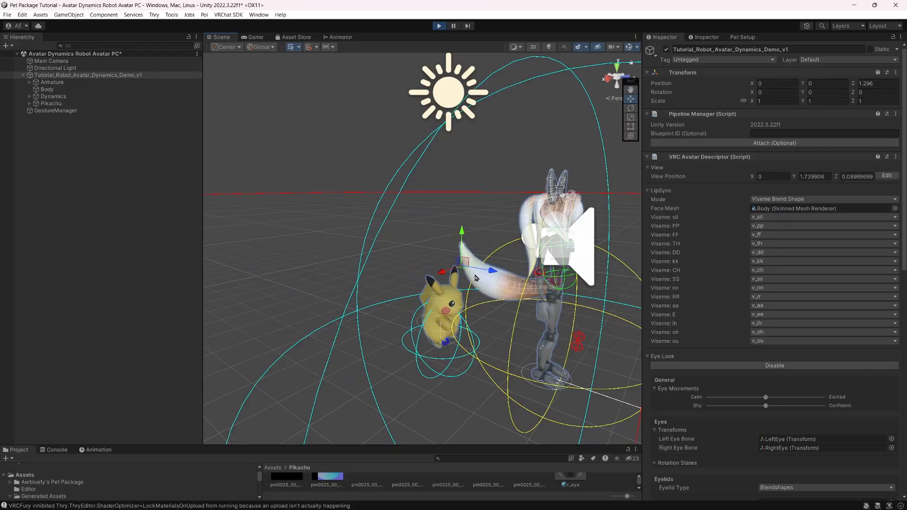
left_click_drag(469, 267, 487, 277)
right_click_drag(405, 228, 484, 236)
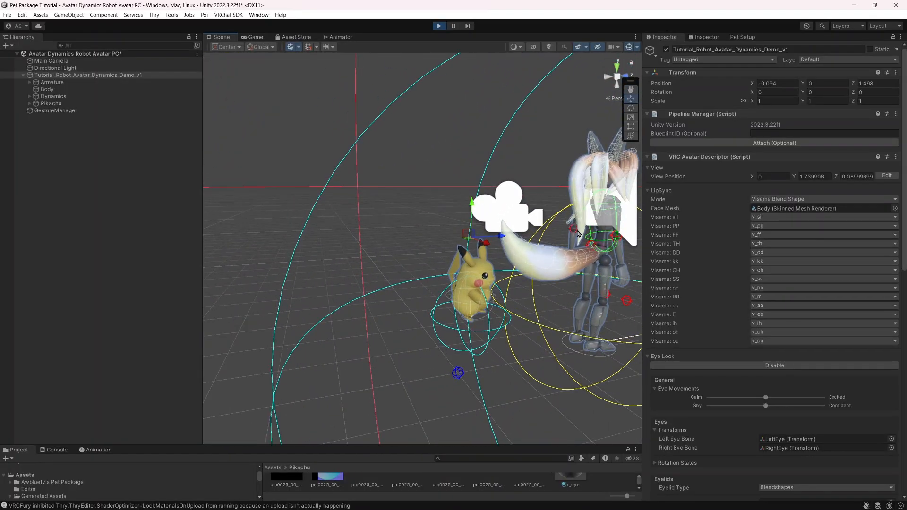
Move the avatar root back along Z in stages to about -5.96 to test how the Pikachu follows.
left_click_drag(484, 235, 368, 253)
scroll(369, 254, "down", 3)
middle_click_drag(371, 254, 429, 234)
left_click_drag(418, 243, 245, 268)
scroll(411, 268, "down", 2)
middle_click_drag(414, 268, 504, 233)
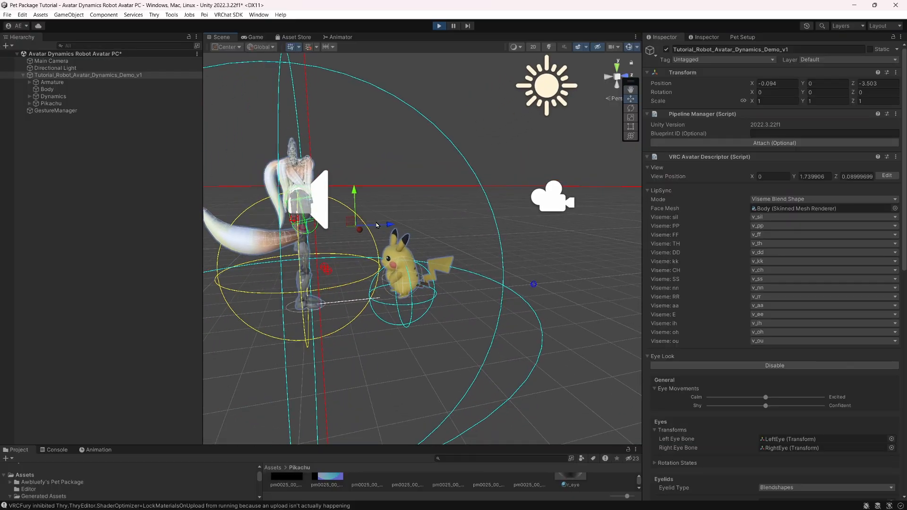
left_click_drag(376, 228, 221, 254)
middle_click_drag(251, 253, 524, 236)
right_click_drag(465, 236, 372, 233)
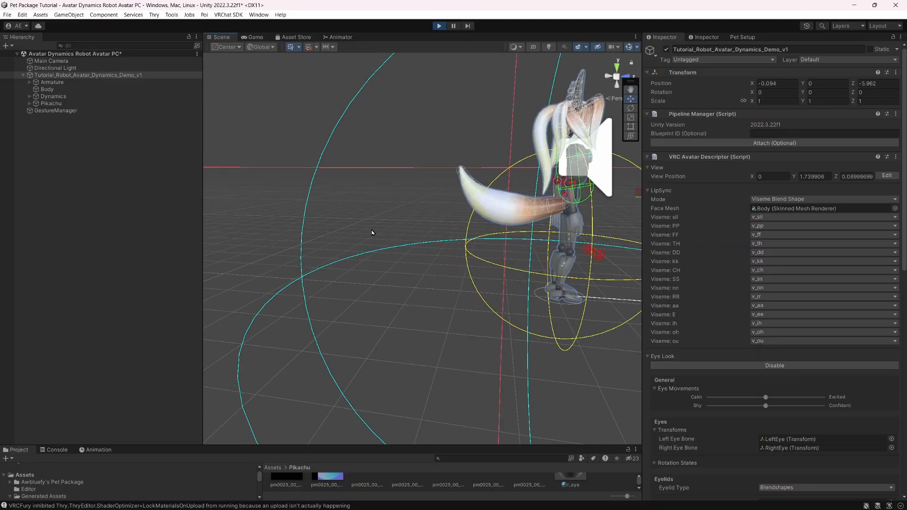
scroll(378, 233, "down", 2)
middle_click_drag(501, 234, 369, 234)
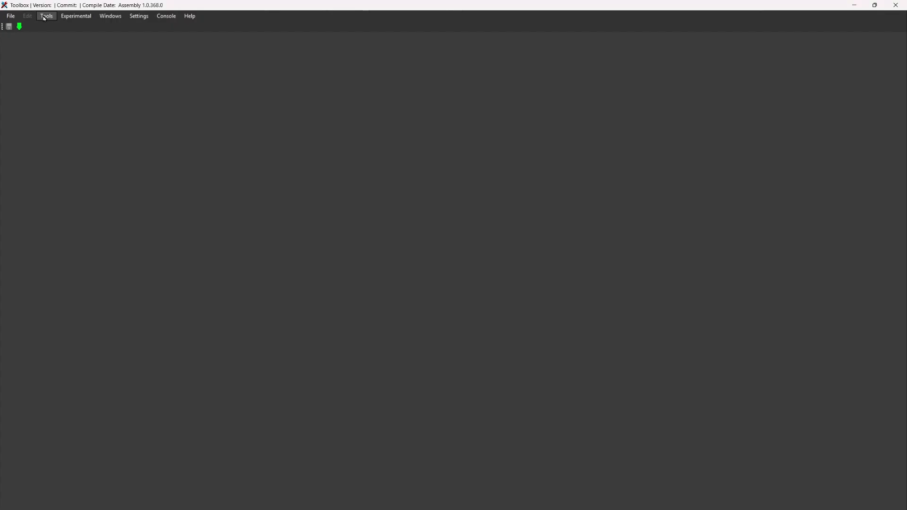
In Toolbox, start a batch export of textures in all supported formats and browse to PokemonRipStuff\SV-Poke\pokemon\data\pm0025\pm0025_00_00.
left_click(44, 19)
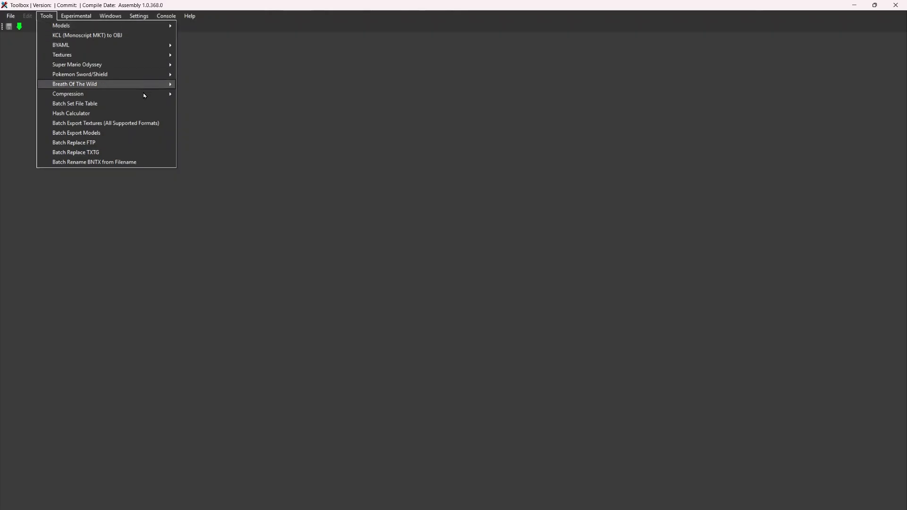
left_click(140, 123)
left_click(201, 37)
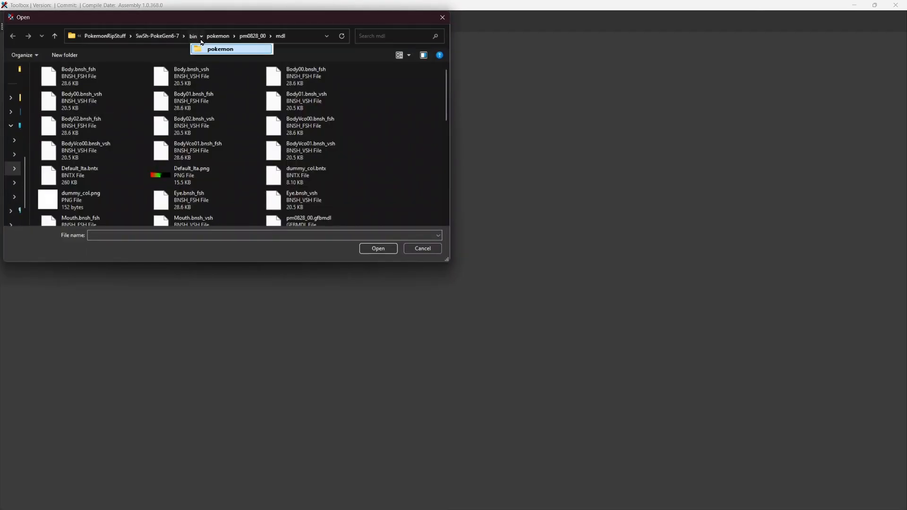
left_click(142, 37)
left_click(185, 37)
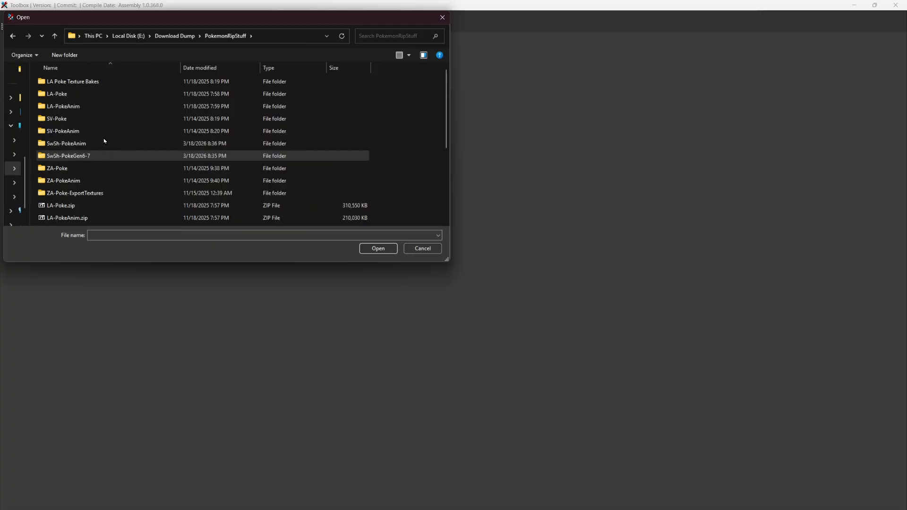
double_click(105, 119)
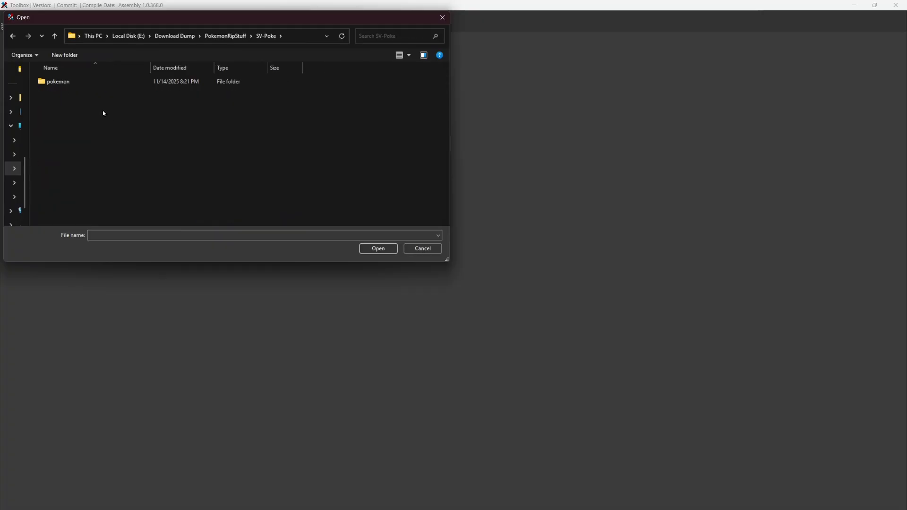
double_click(107, 83)
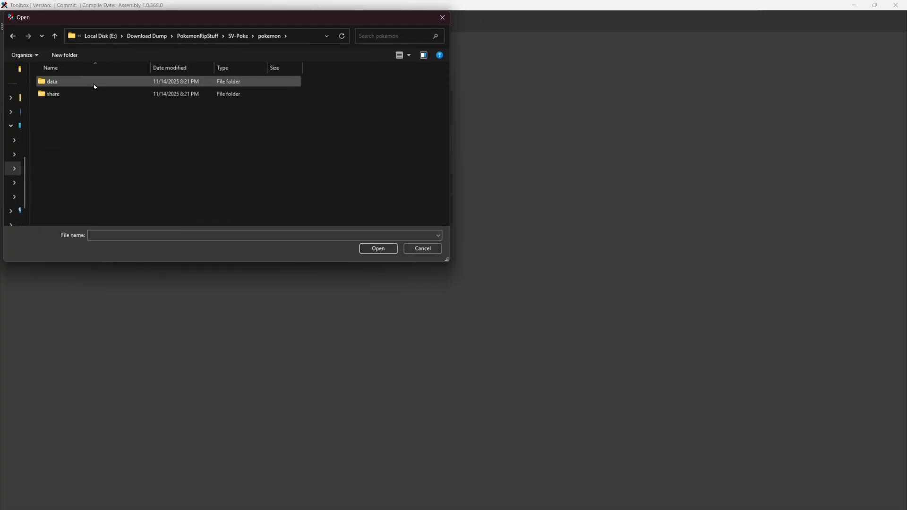
double_click(94, 84)
double_click(96, 132)
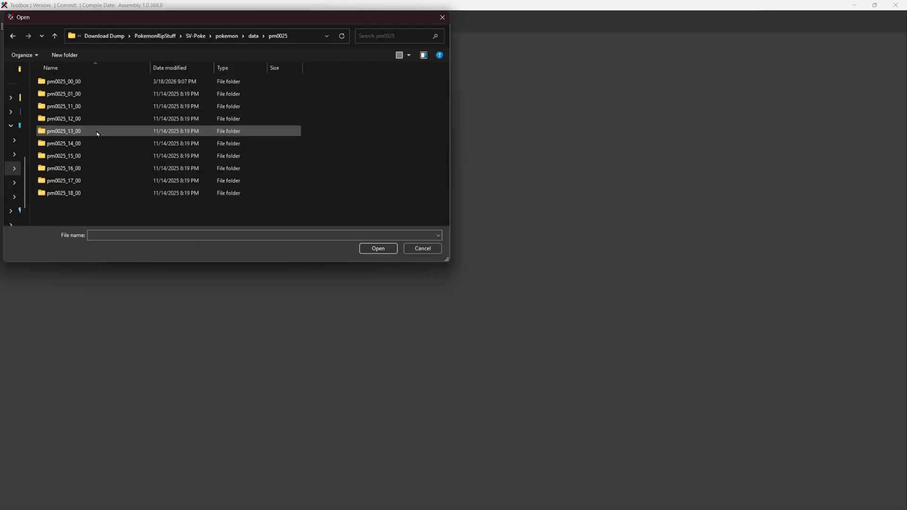
double_click(113, 87)
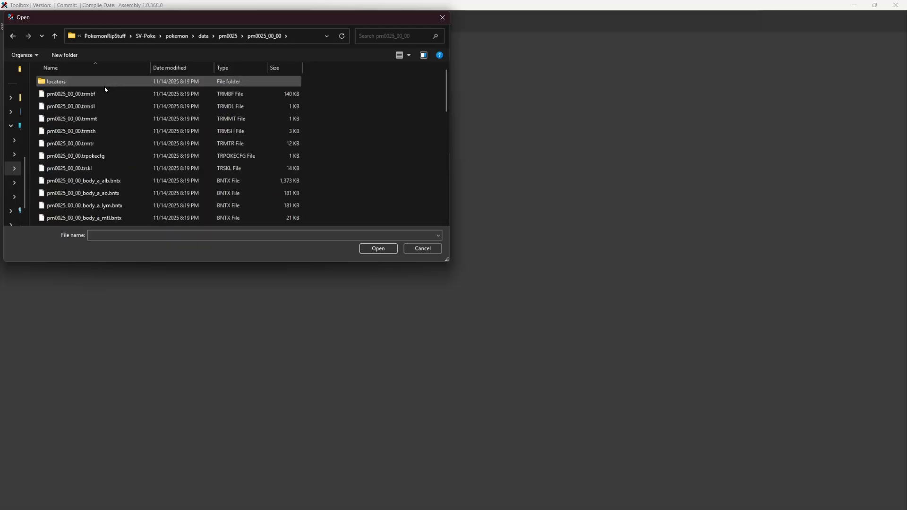
Choose all files in the pm0025_00_00 folder for the batch export and use the same folder as the output location.
left_click(97, 95)
scroll(158, 145, "down", 8)
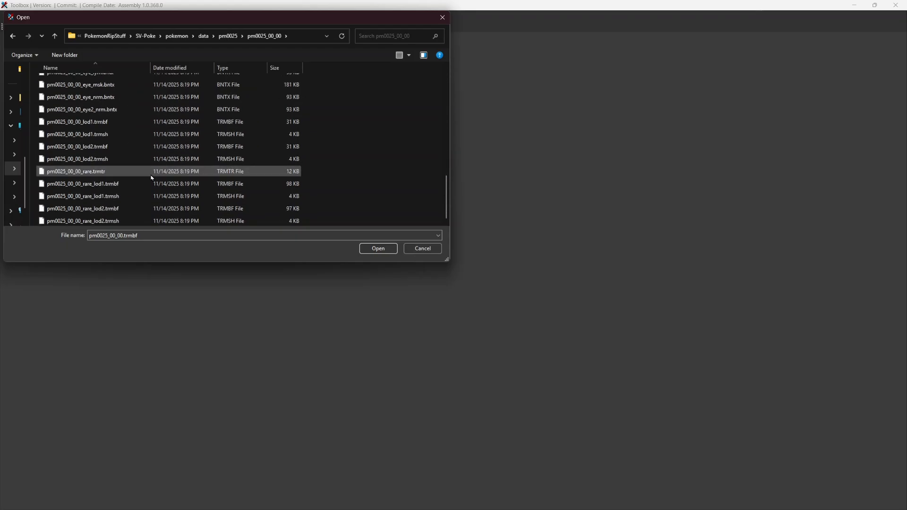
left_click(99, 219)
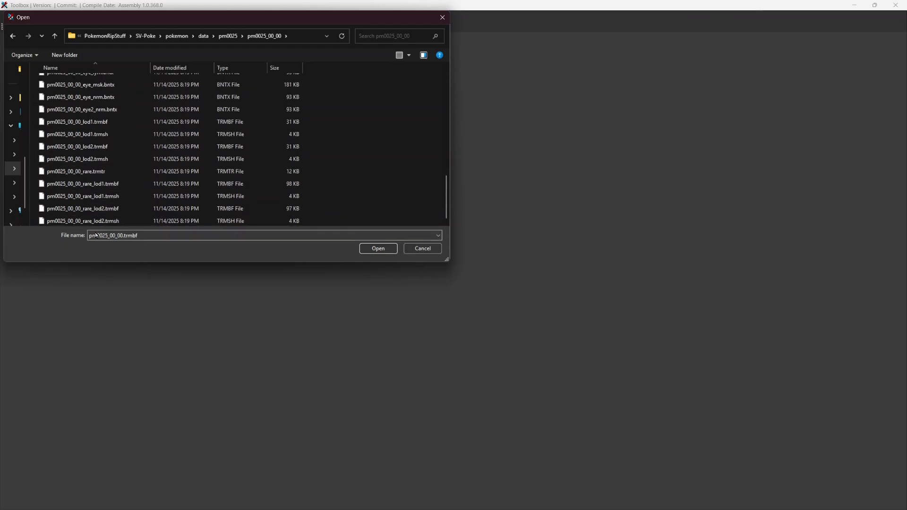
key("ctrl+a")
scroll(259, 134, "up", 4)
scroll(259, 133, "up", 5)
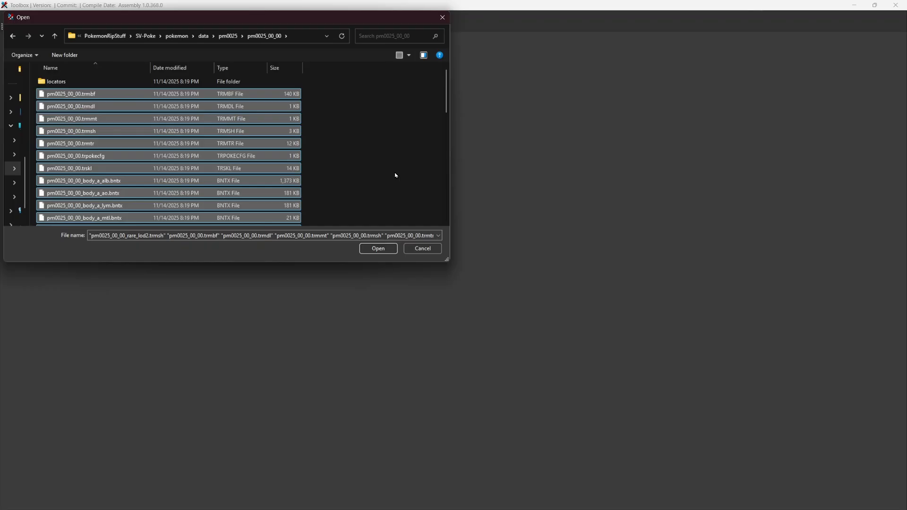
left_click(378, 249)
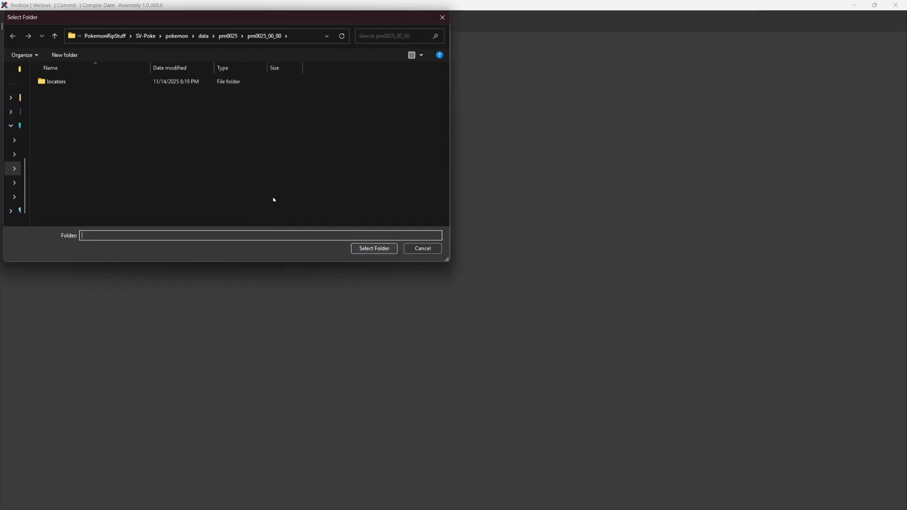
left_click(374, 248)
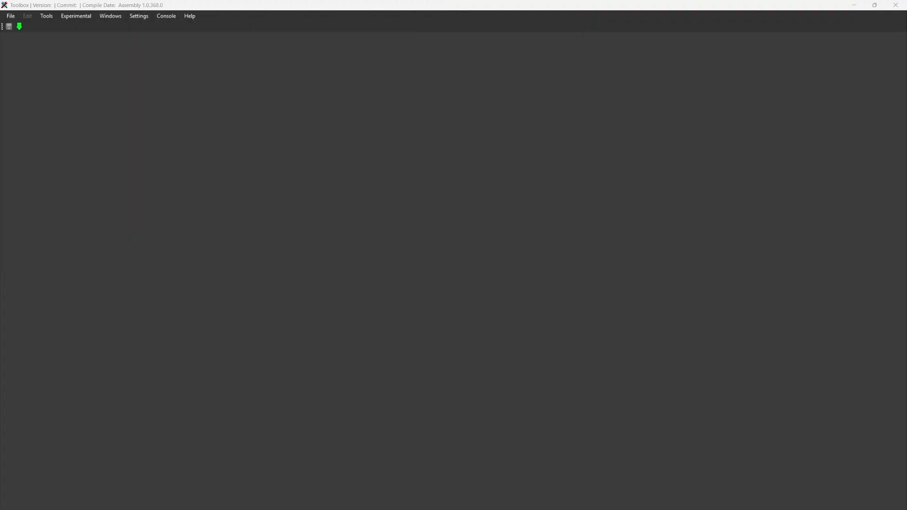
Export the textures as Portable Network Graphics (.png) with folders for models/texture archives turned off.
left_click_drag(456, 138, 253, 182)
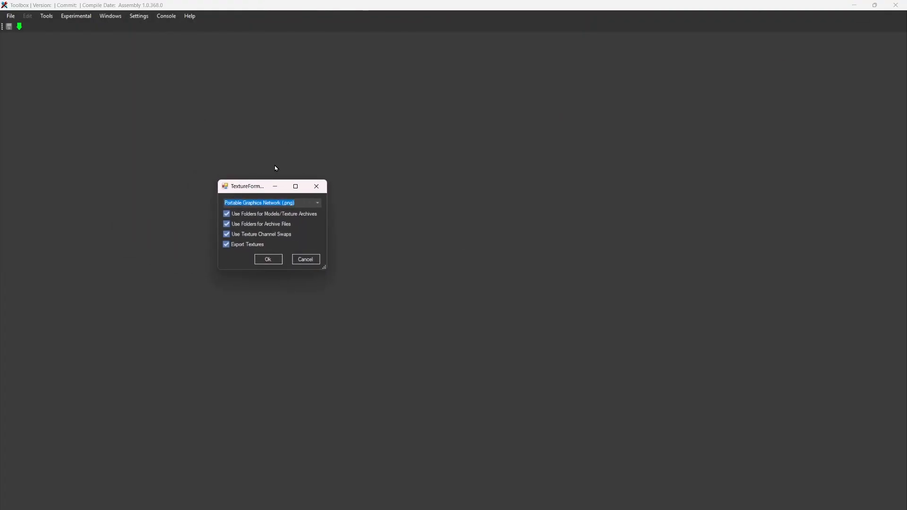
left_click(279, 214)
left_click(270, 260)
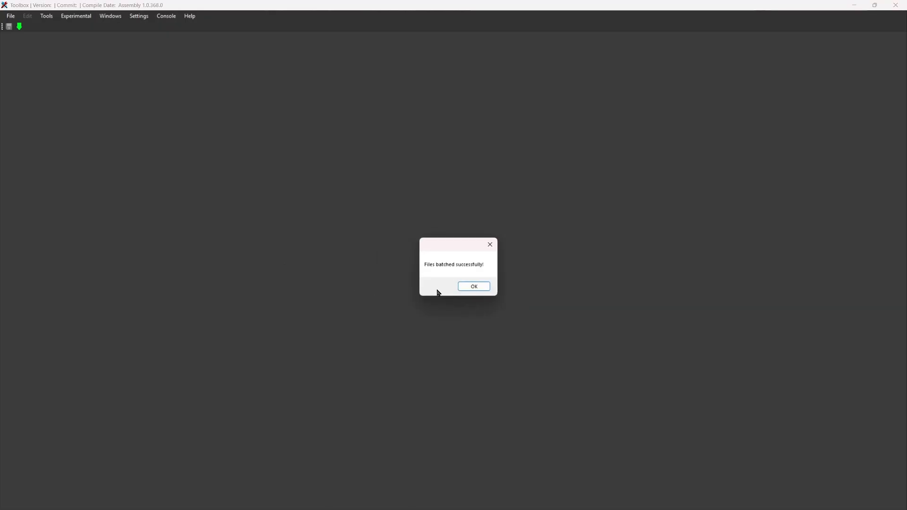
left_click(467, 286)
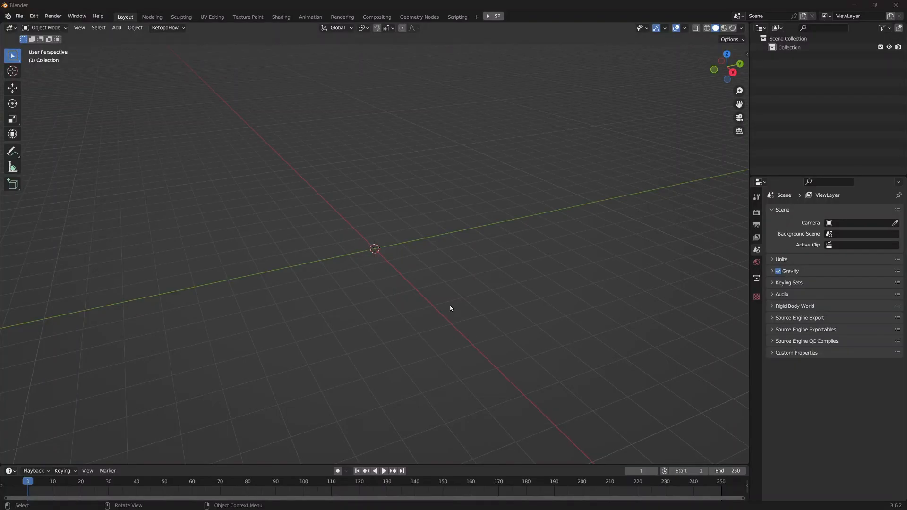
Switch to Blender, start a Pokémon Trinity Model (.trmdl) import, and browse to E:\Download Dump\PokemonRipStuff.
left_click(20, 20)
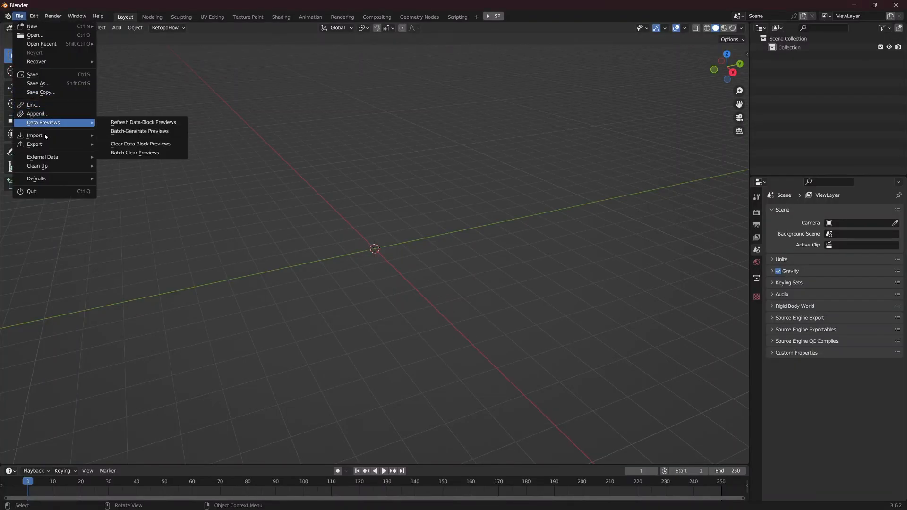
mouse_move(57, 169)
mouse_move(72, 133)
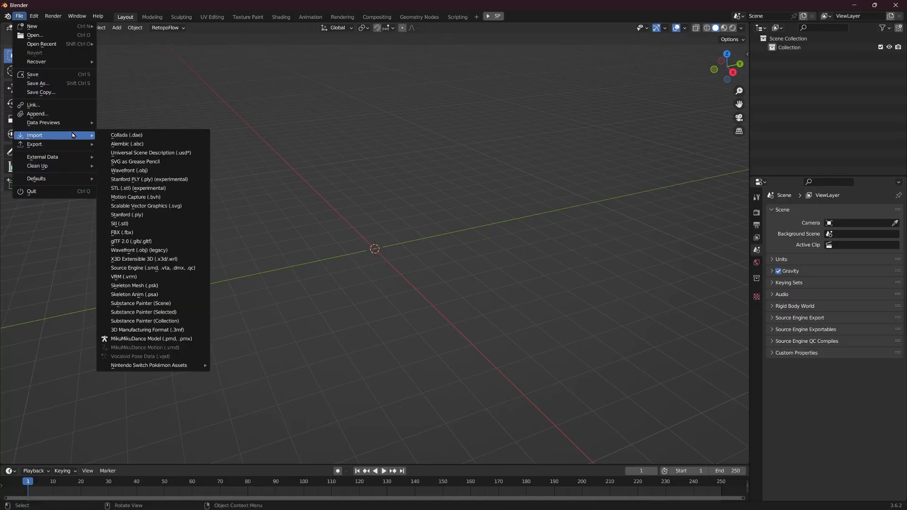
mouse_move(179, 366)
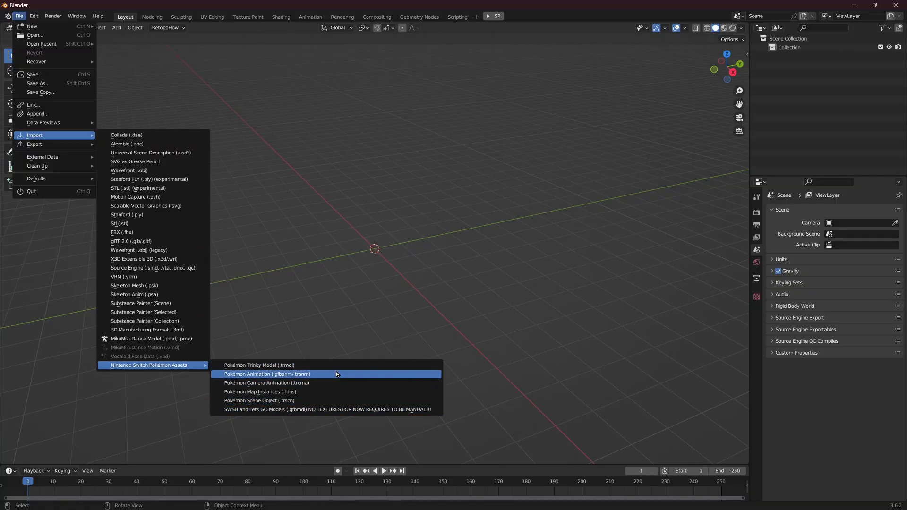
left_click(347, 366)
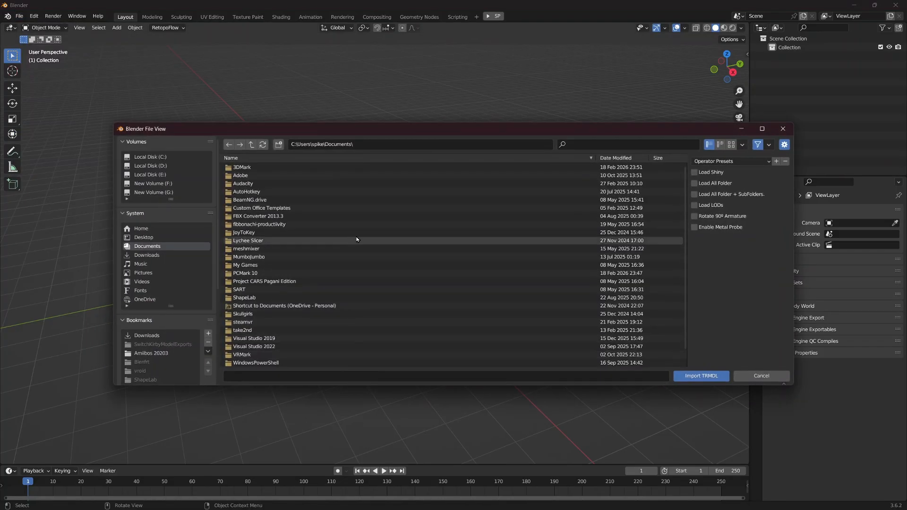
scroll(144, 314, "down", 3)
scroll(144, 314, "down", 6)
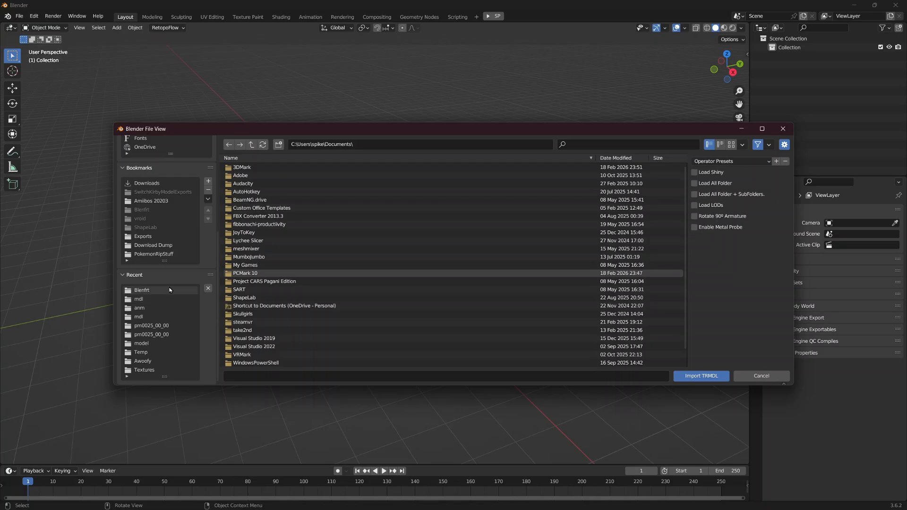
left_click(168, 303)
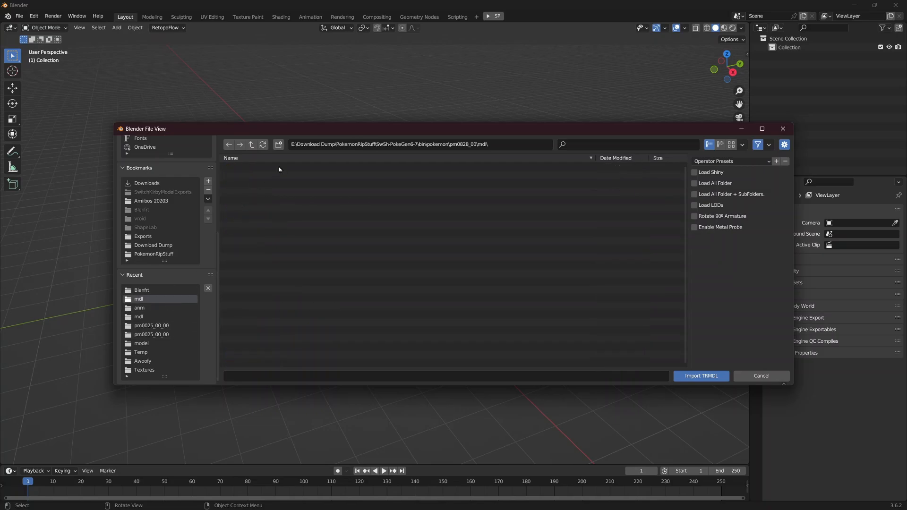
left_click(250, 145)
left_click(251, 145)
left_click(250, 145)
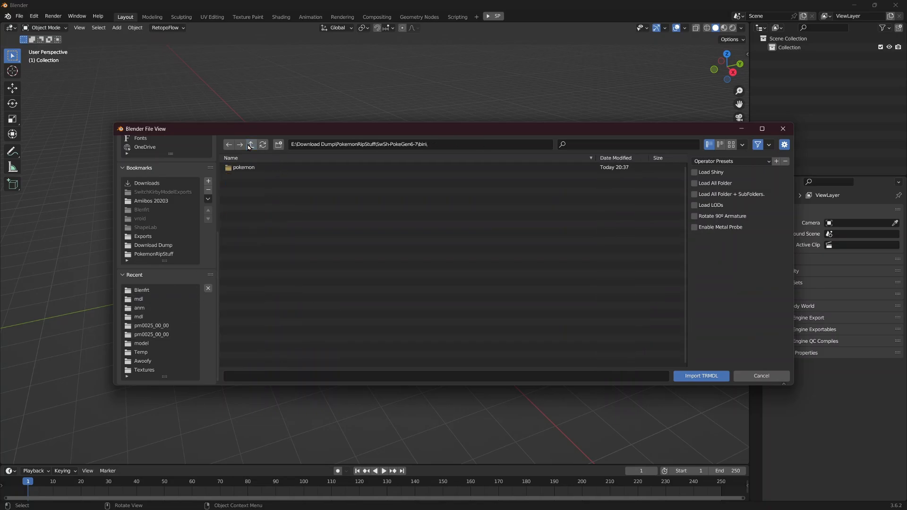
left_click(251, 145)
left_click(250, 144)
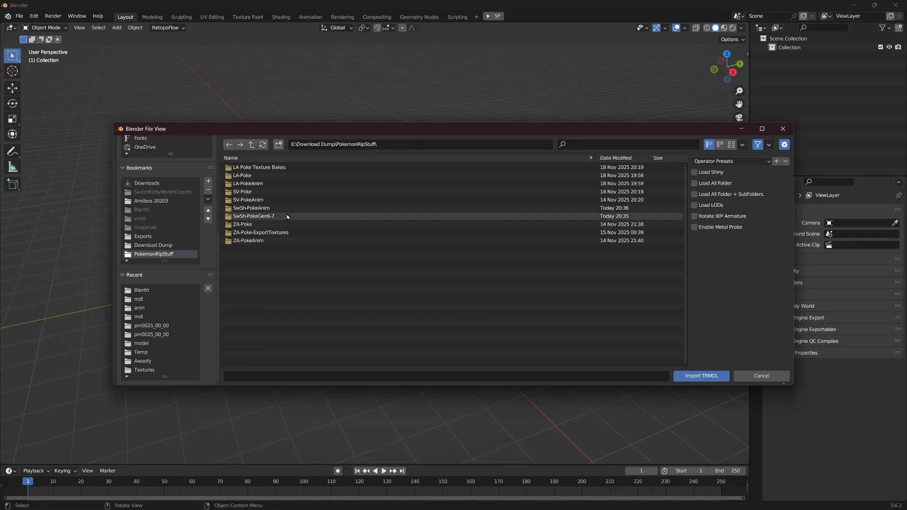
Import pm0025_00_00.trmdl from SV-Poke\pokemon\data\pm0025\pm0025_00_00.
left_click(249, 192)
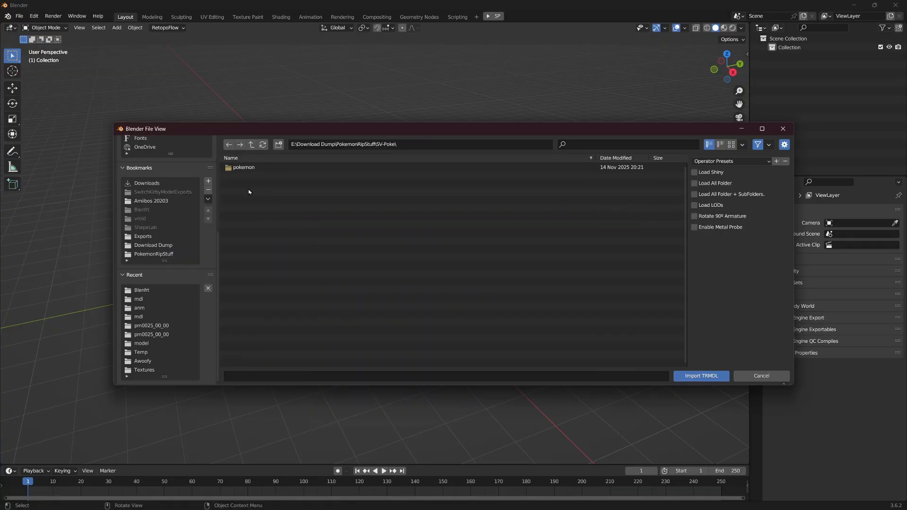
left_click(259, 167)
left_click(257, 168)
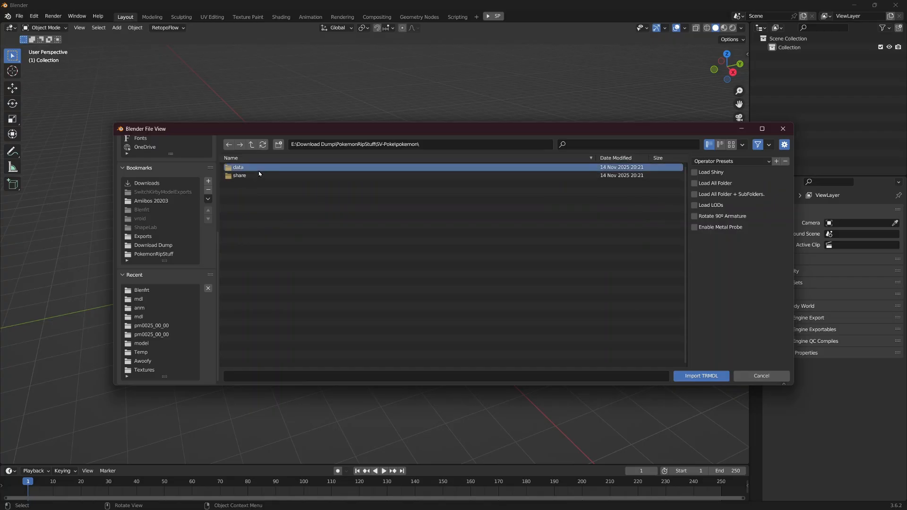
left_click(250, 200)
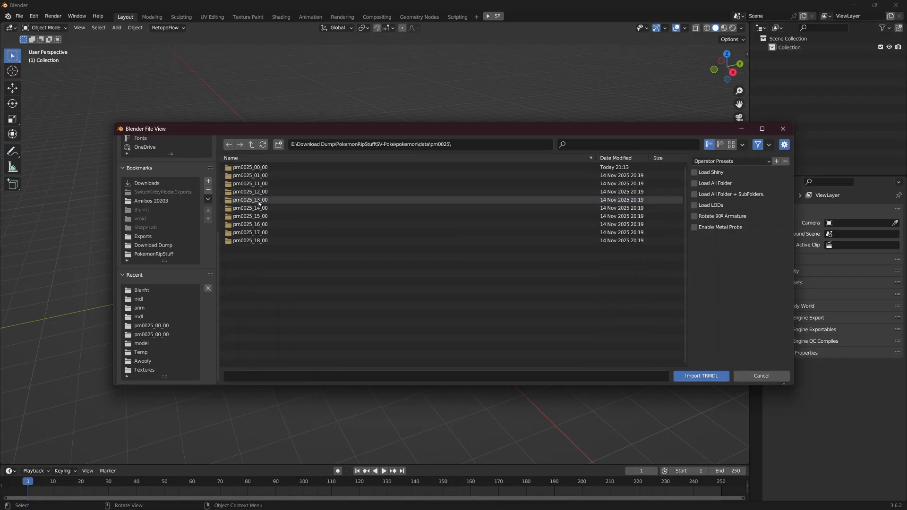
left_click(278, 168)
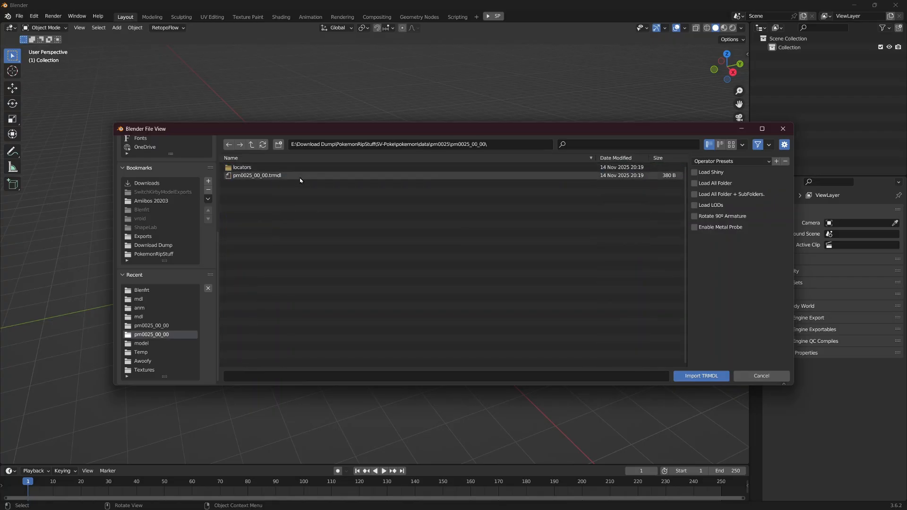
left_click(299, 179)
double_click(300, 179)
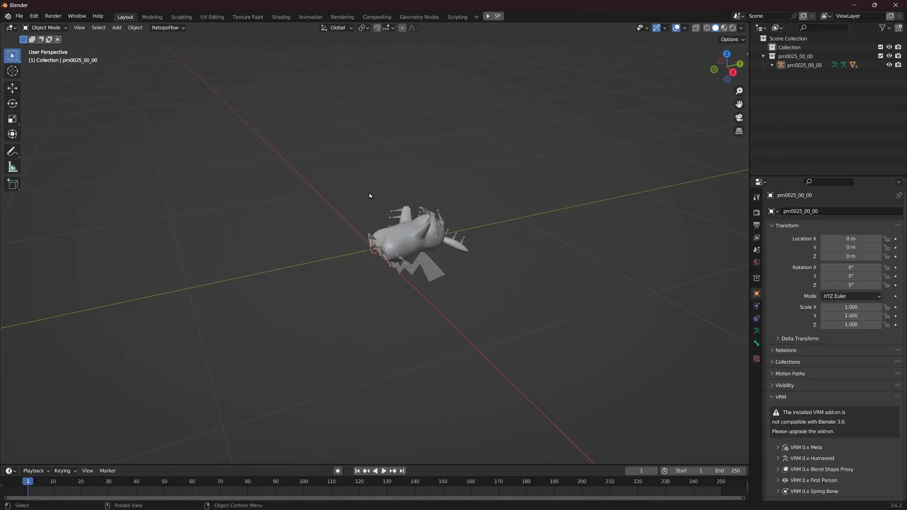
Select the whole imported Pikachu model and rotate it 90° about the X axis so it stands upright.
type("a")
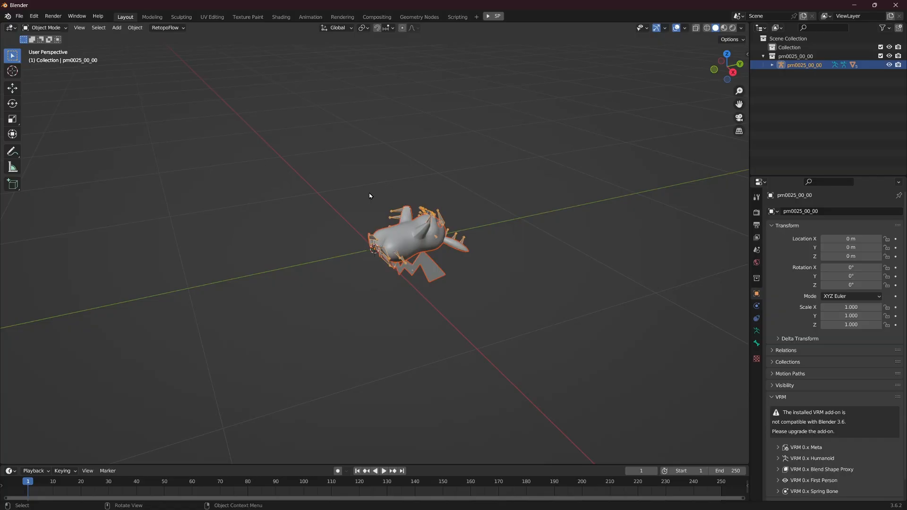
type("rx90")
key("Return")
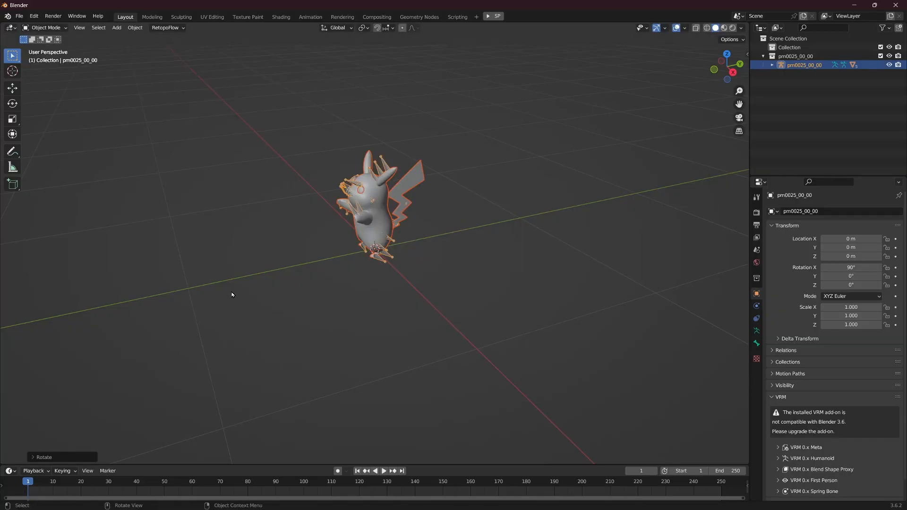
Show the model in Material Preview shading, deselect it, and inspect the textured Pikachu from the front.
left_click(723, 28)
scroll(418, 149, "up", 2)
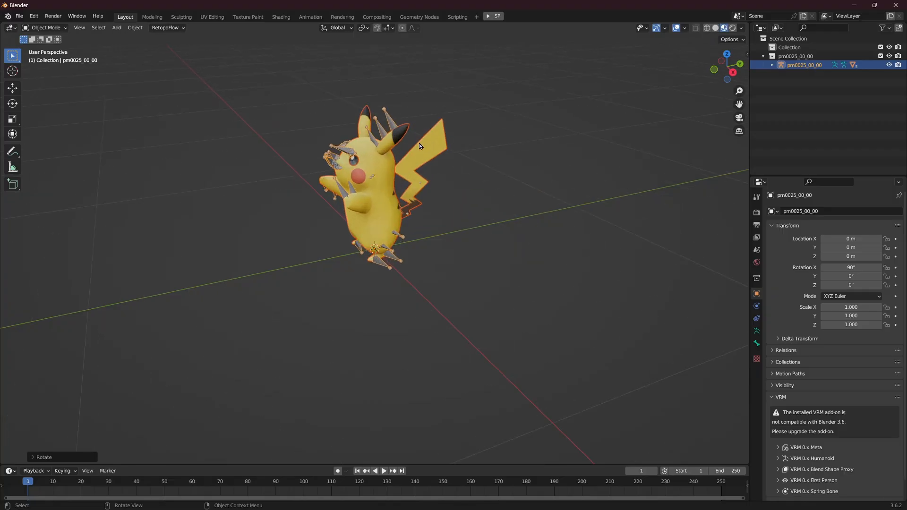
middle_click_drag(418, 148, 435, 99)
left_click(458, 129)
scroll(425, 100, "up", 5)
scroll(424, 100, "down", 5)
scroll(424, 99, "up", 5)
scroll(434, 100, "down", 6)
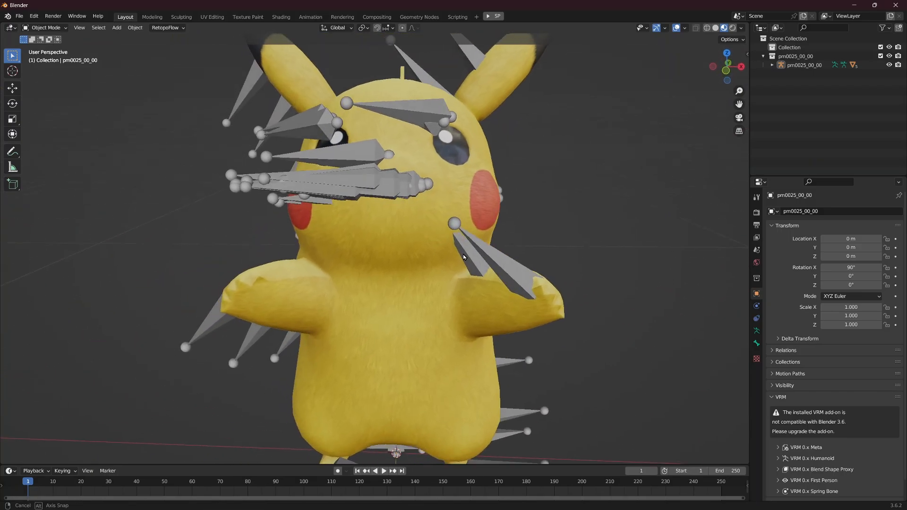
Start a Pokémon Animation (.gfbanm/.tranm) import for the Pikachu model.
middle_click_drag(463, 254, 425, 267)
scroll(517, 225, "up", 7)
scroll(397, 252, "down", 8)
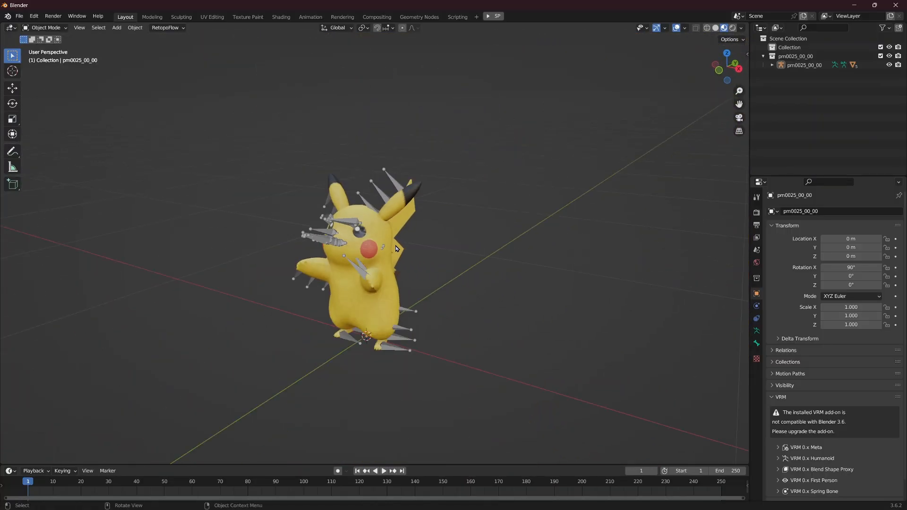
scroll(398, 253, "up", 6)
scroll(398, 253, "down", 4)
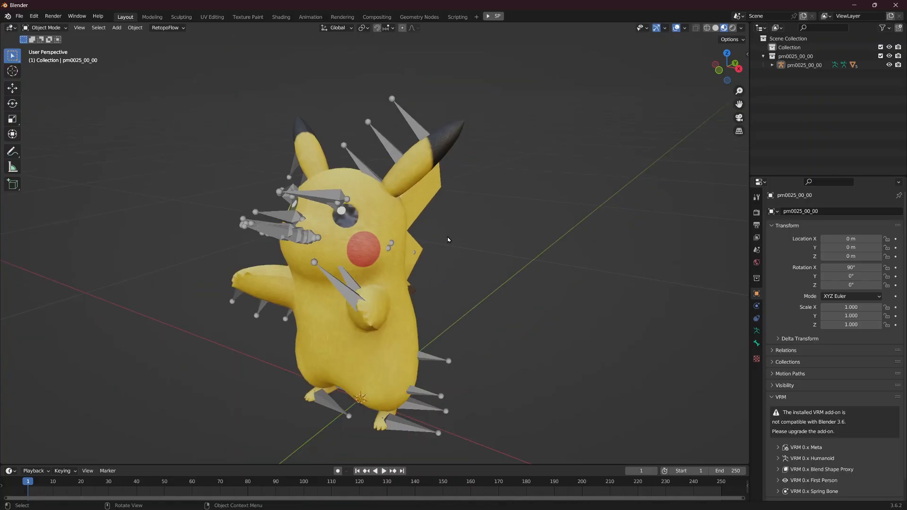
left_click(20, 17)
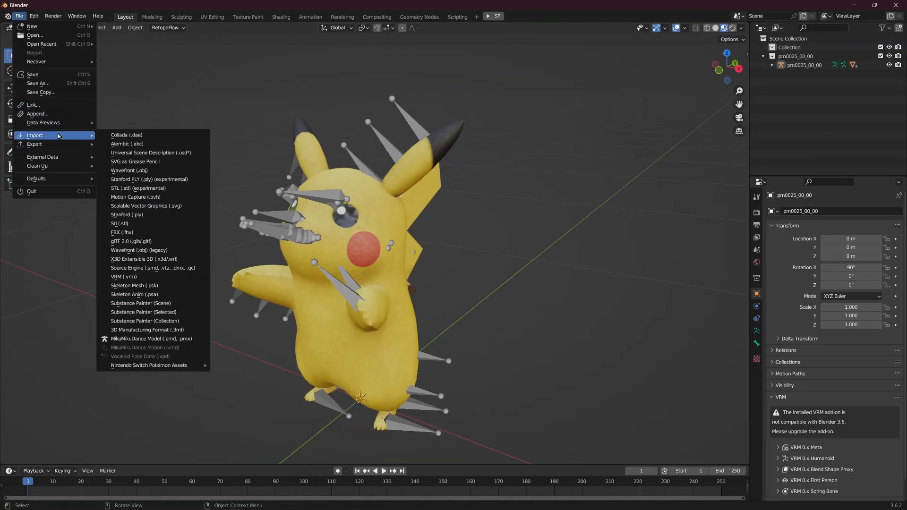
left_click(19, 17)
mouse_move(51, 138)
mouse_move(184, 367)
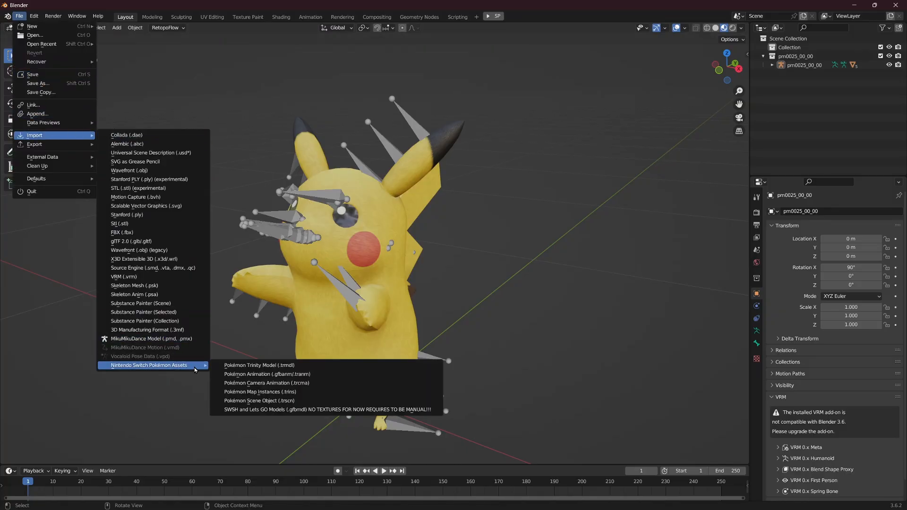
left_click(339, 379)
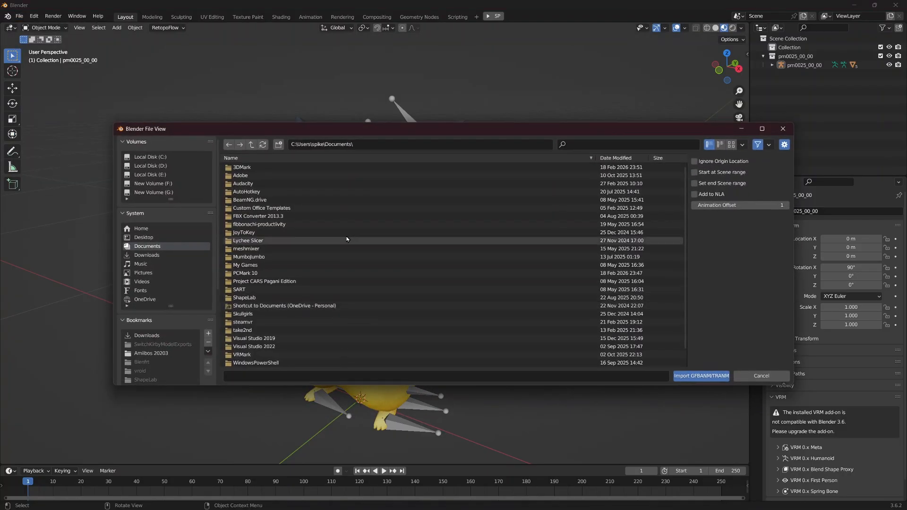
Browse to E:\Download Dump\PokemonRipStuff by way of the recent pm0025_00_00 folder.
scroll(163, 340, "down", 5)
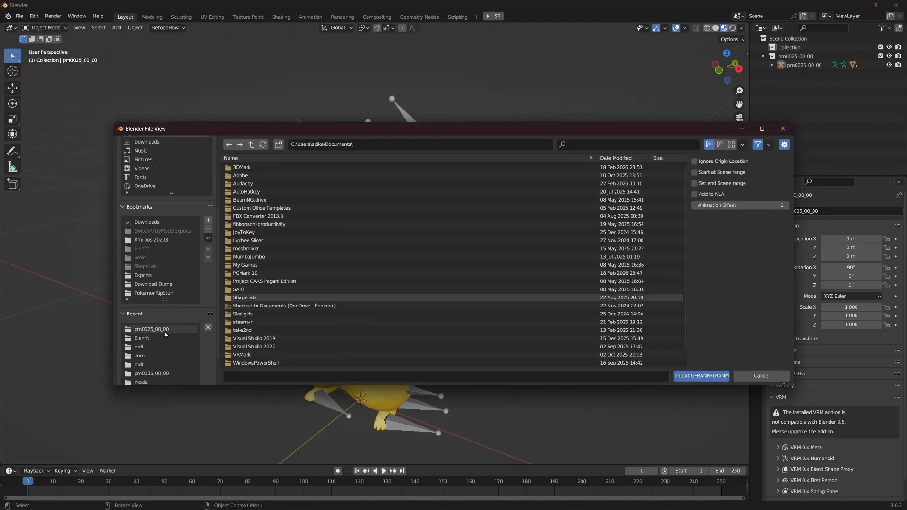
left_click(165, 333)
left_click(252, 145)
left_click(251, 145)
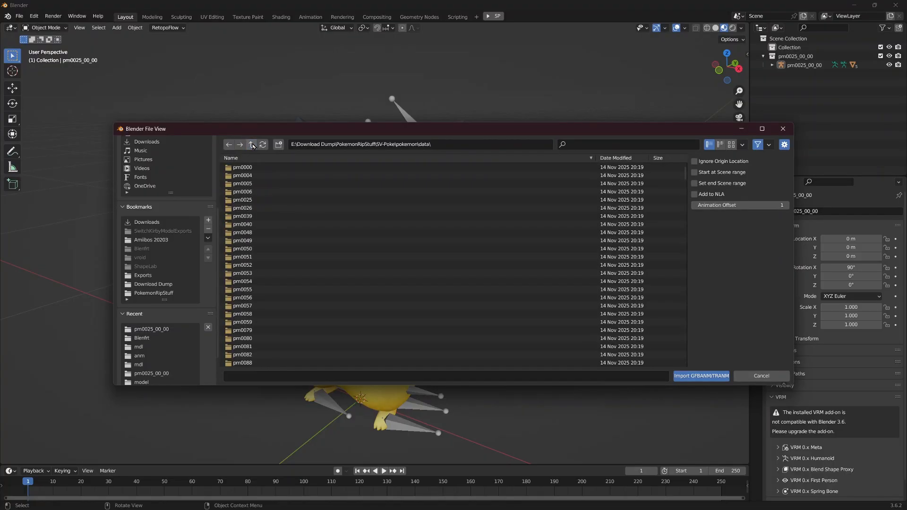
left_click(251, 145)
left_click(252, 144)
left_click(252, 144)
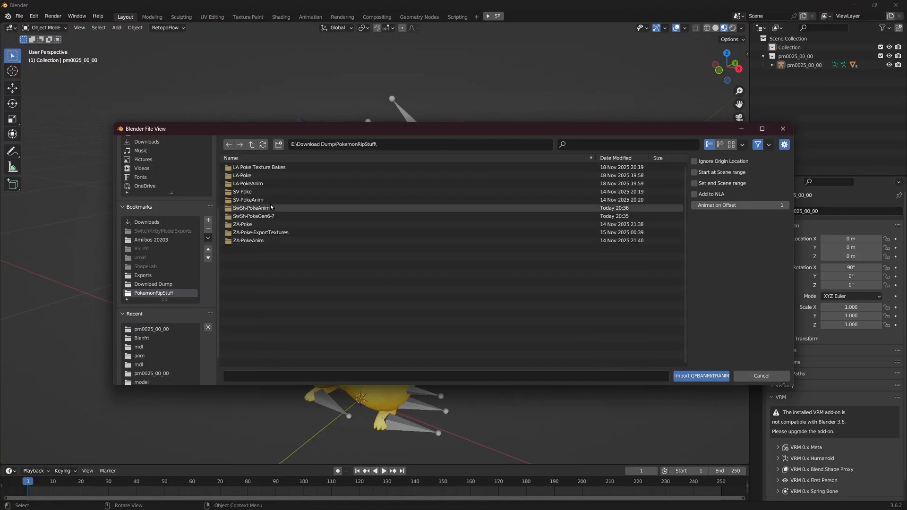
Open the Pikachu animation folder SV-PokeAnim\pokemon\data\pm0025\pm0025_00_00.
double_click(252, 208)
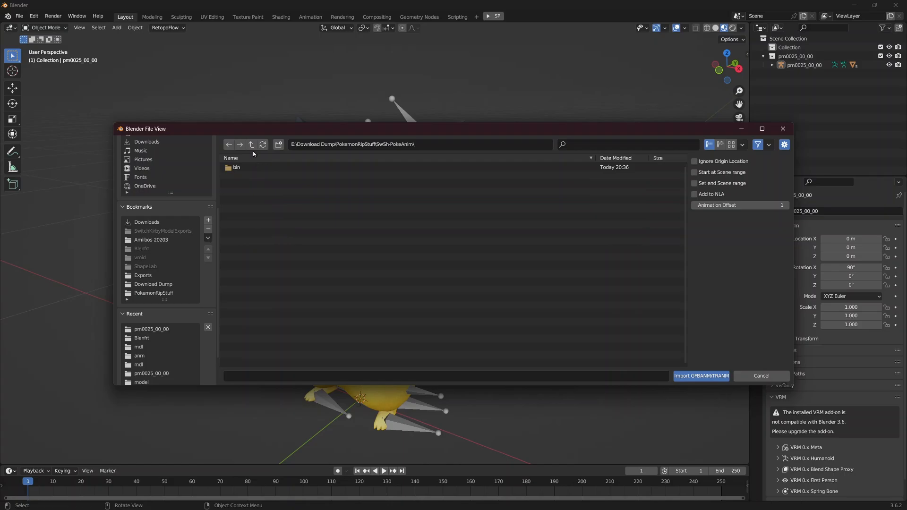
left_click(252, 144)
double_click(296, 202)
double_click(265, 168)
double_click(273, 169)
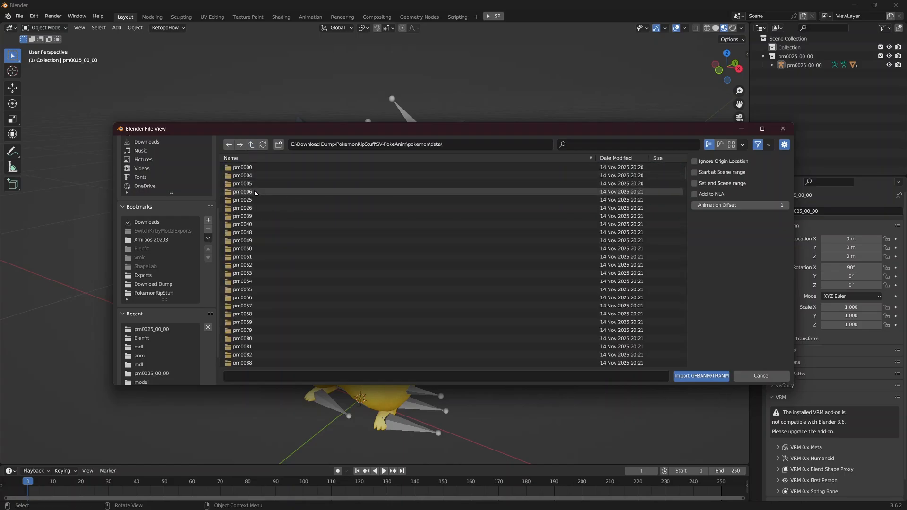
double_click(273, 203)
left_click(282, 169)
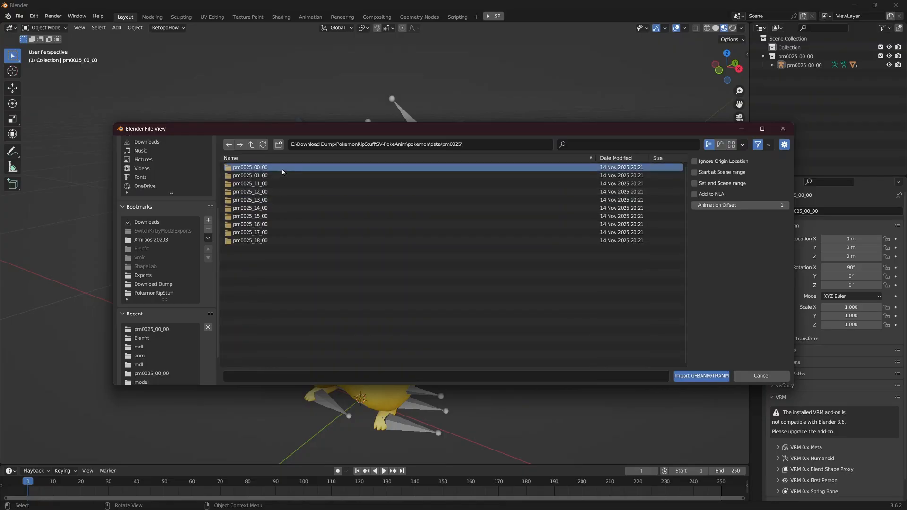
double_click(280, 168)
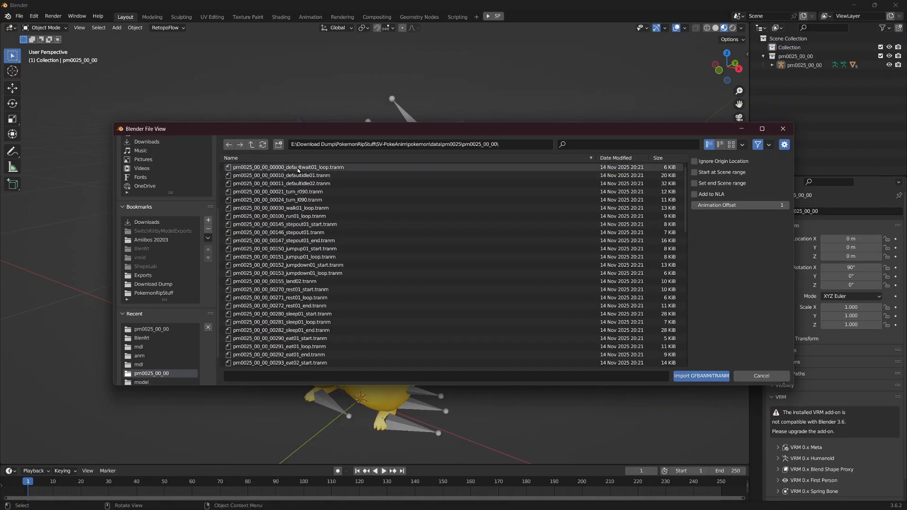
Select all .tranm animation files in the folder and import them.
left_click(280, 167)
scroll(344, 280, "down", 10)
scroll(343, 280, "down", 15)
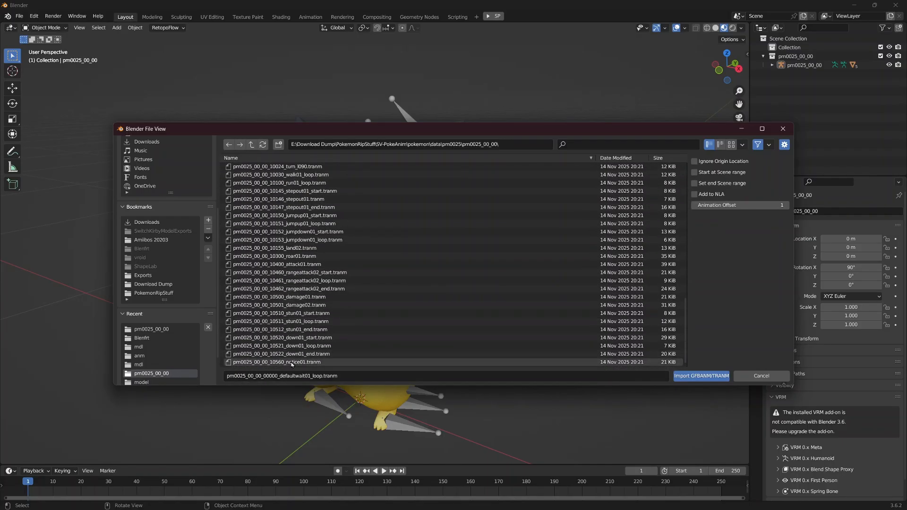
key("a")
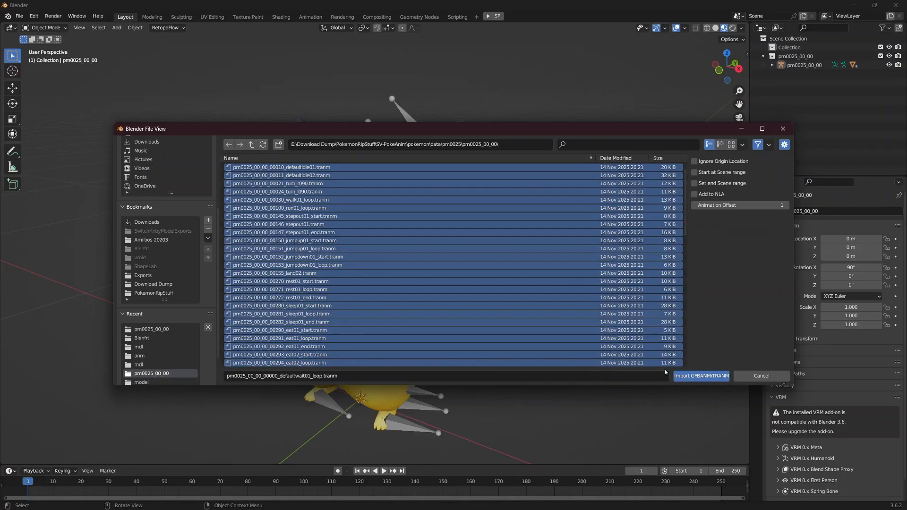
left_click(696, 376)
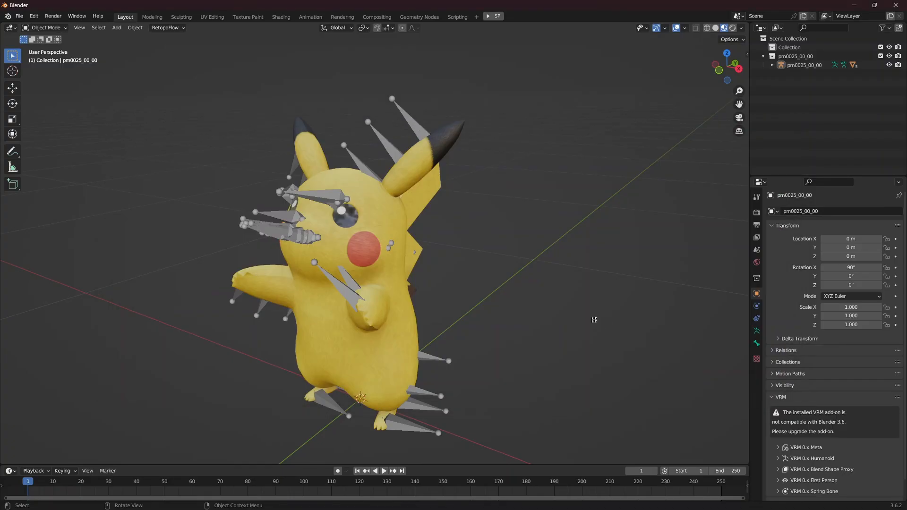
Set the timeline's end frame to 2243.
scroll(487, 267, "down", 1)
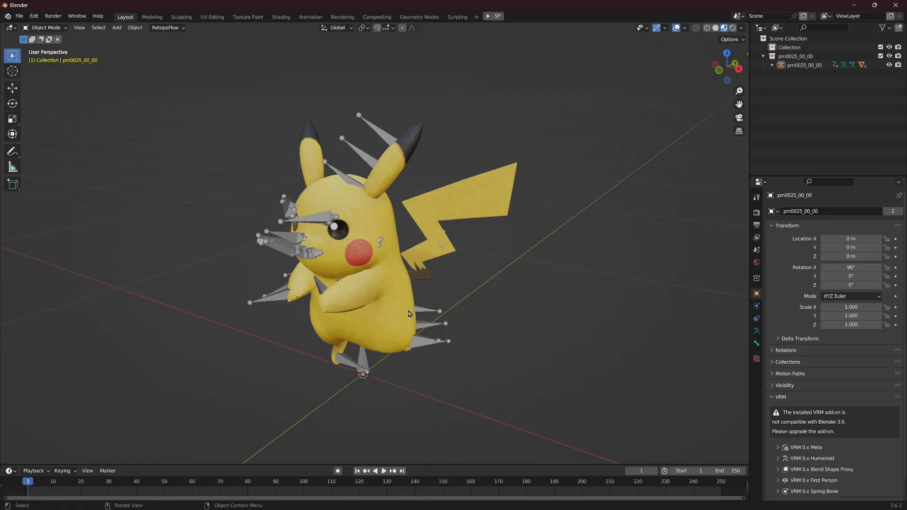
scroll(410, 312, "down", 4)
middle_click_drag(423, 305, 452, 365)
scroll(429, 296, "up", 4)
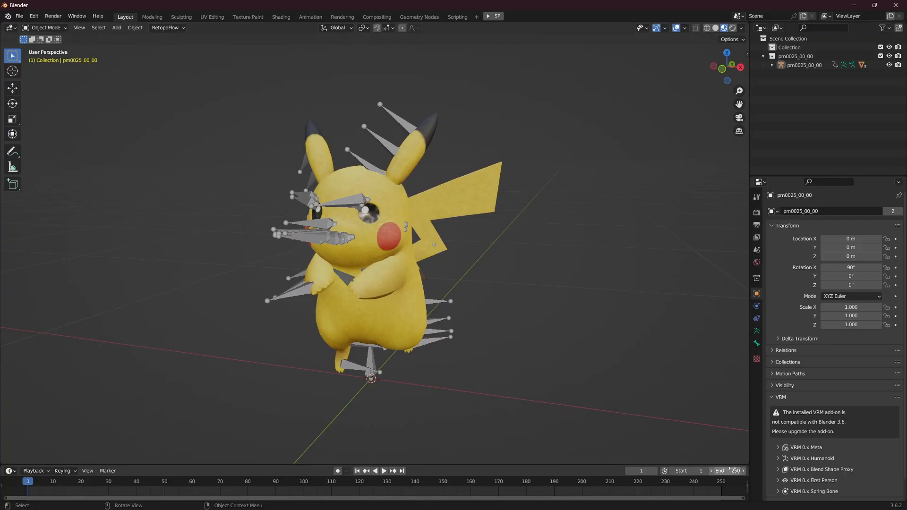
left_click_drag(732, 470, 817, 470)
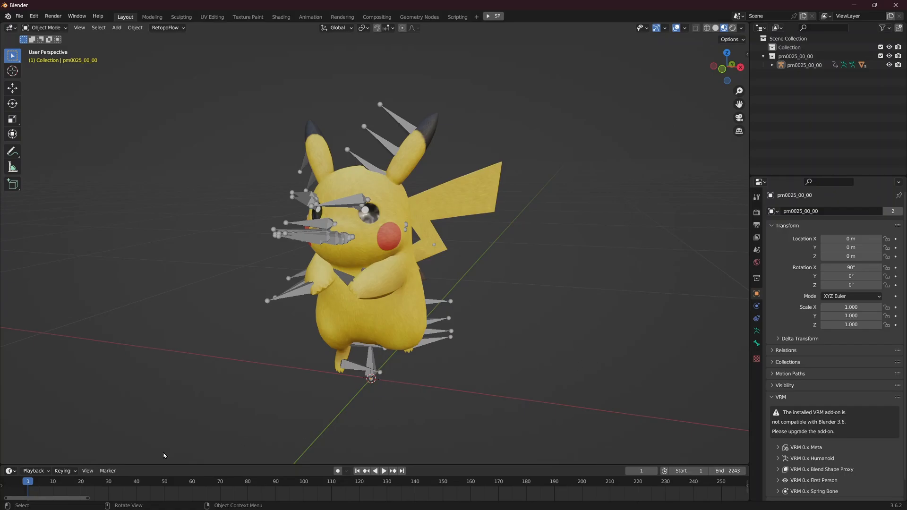
Play the animation in the timeline to preview it, and stop playback.
left_click(381, 471)
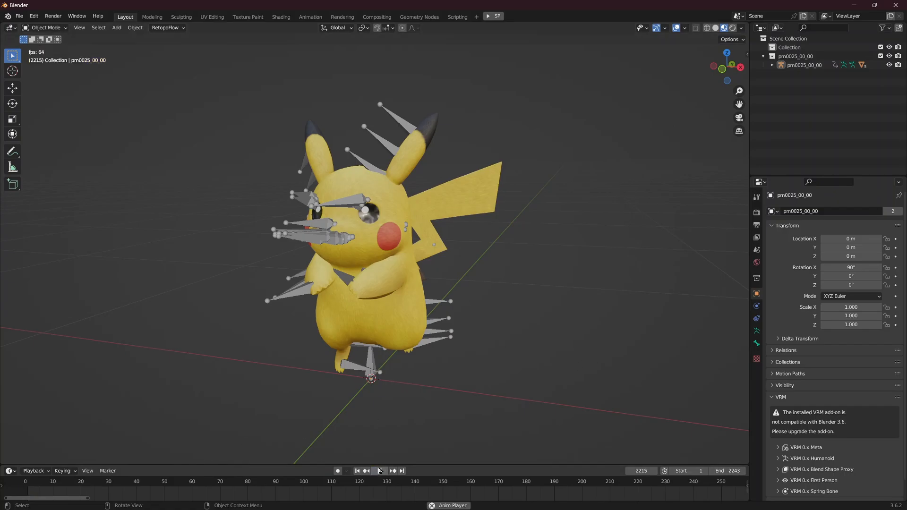
left_click(377, 471)
left_click(384, 470)
left_click(382, 470)
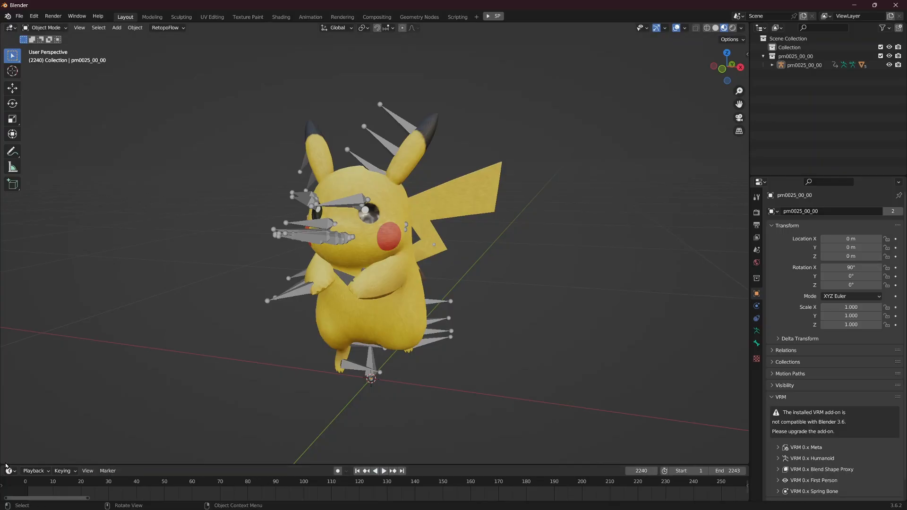
Split off a new area beneath the 3D viewport and set it to the Dope Sheet's Action Editor.
left_click_drag(2, 462, 31, 376)
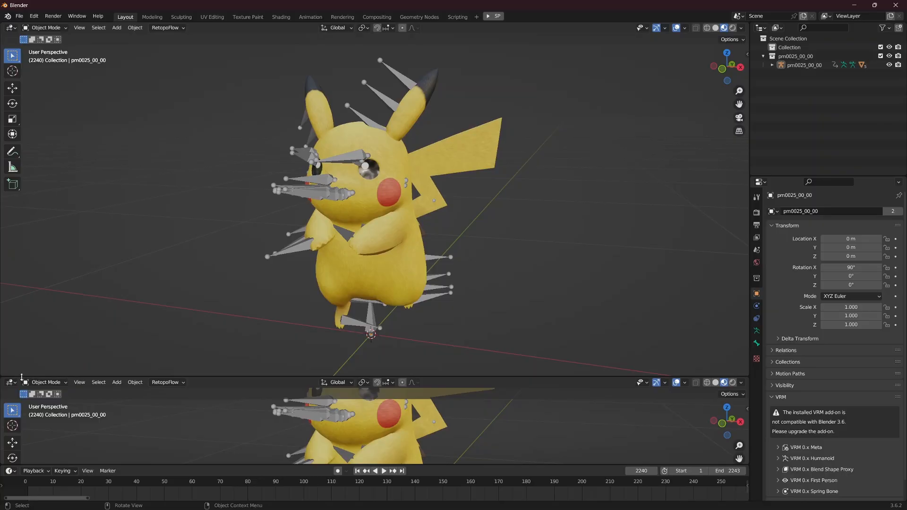
left_click(11, 382)
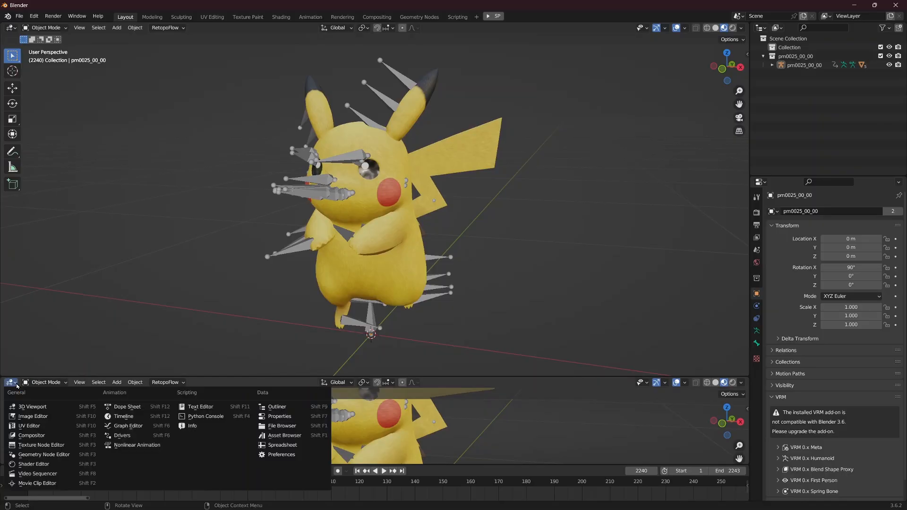
left_click(137, 409)
left_click(66, 383)
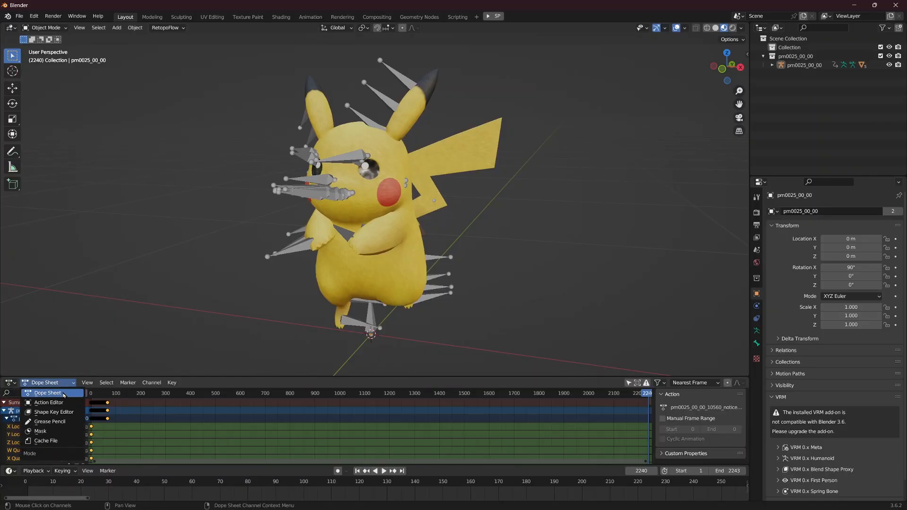
left_click(49, 403)
Assign the pm0025_00_00_10300_roar01 action to the armature and move the playhead to frame 0.
left_click(320, 382)
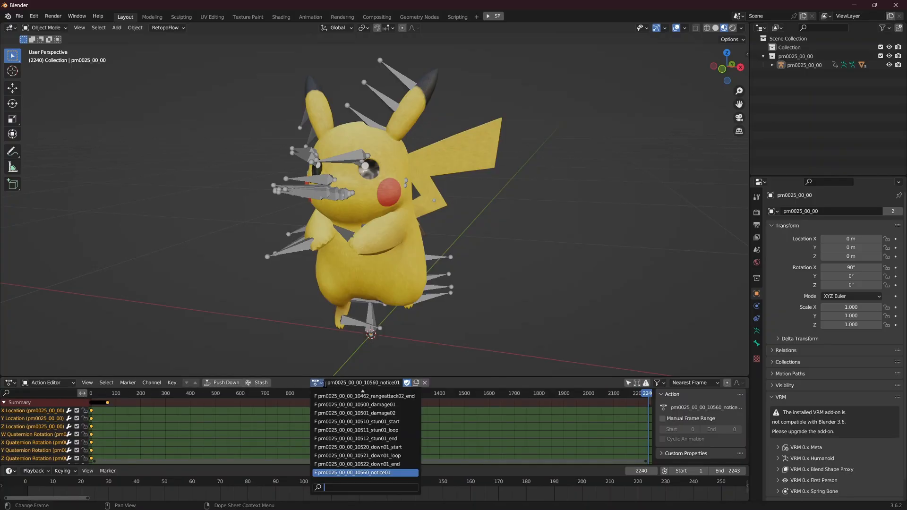
scroll(385, 418, "up", 5)
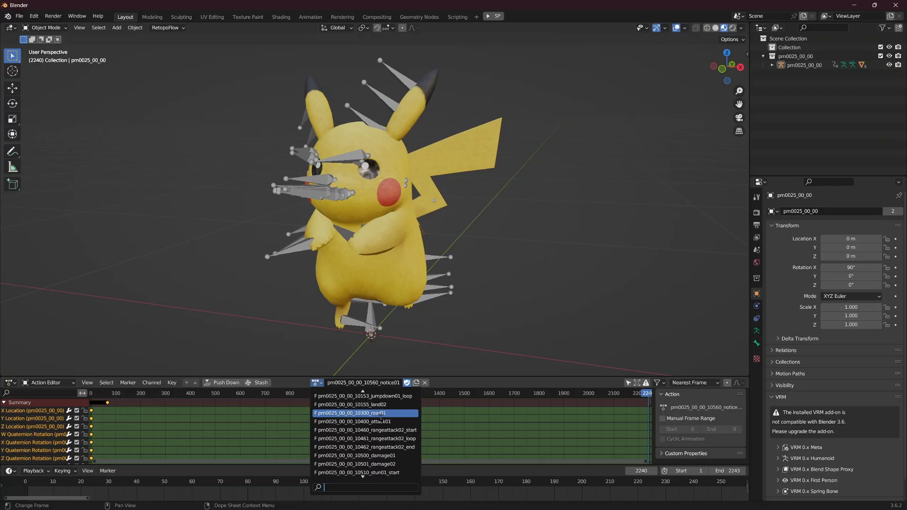
left_click(381, 414)
mouse_move(93, 393)
left_mouse_down()
mouse_move(122, 394)
mouse_move(91, 394)
left_mouse_up()
left_click_drag(650, 384, 91, 387)
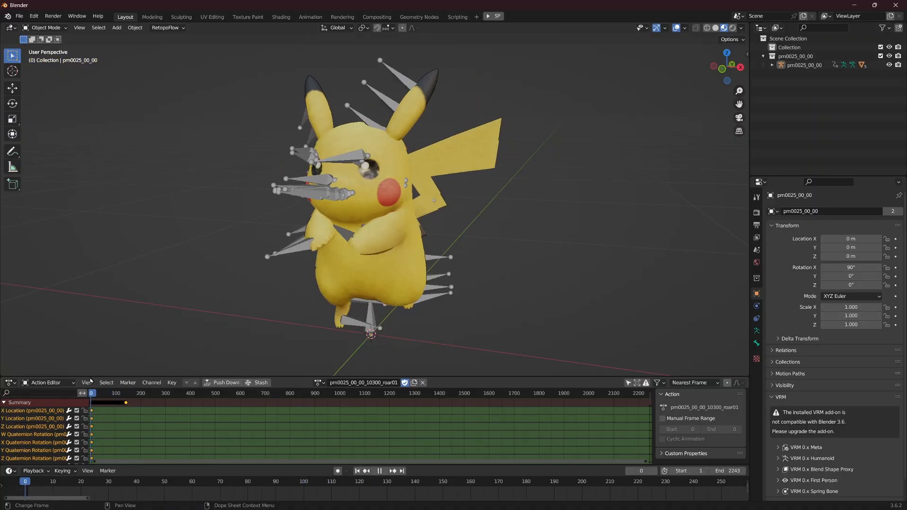
Start an FBX export of the animated Pikachu model.
scroll(133, 272, "up", 4)
scroll(134, 272, "down", 4)
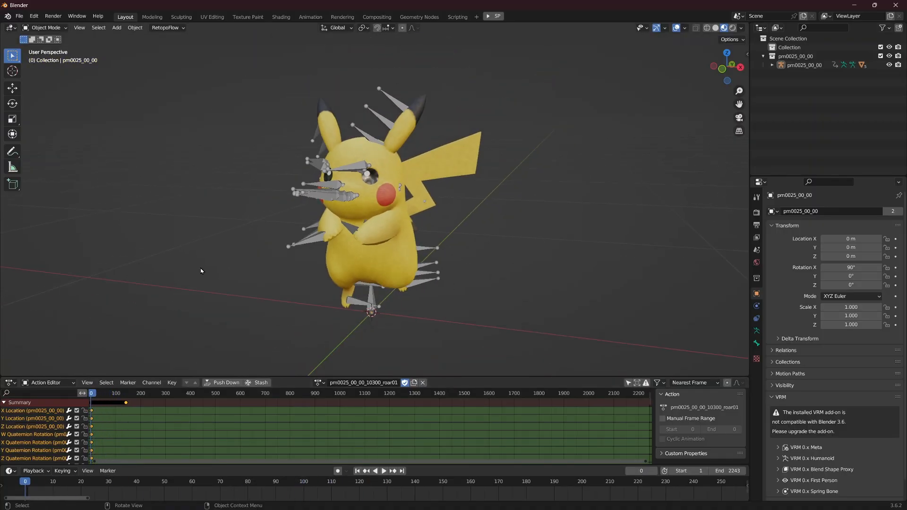
middle_click_drag(200, 269, 129, 267)
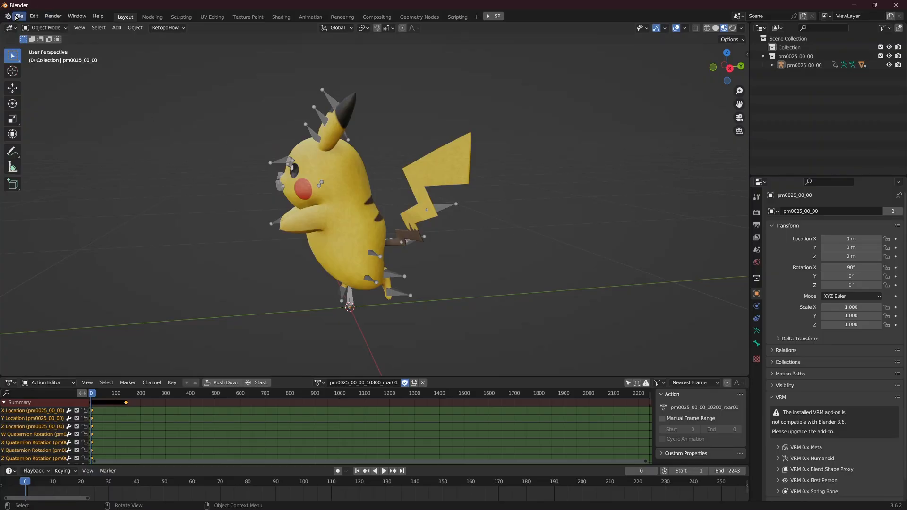
left_click(19, 16)
left_click(20, 17)
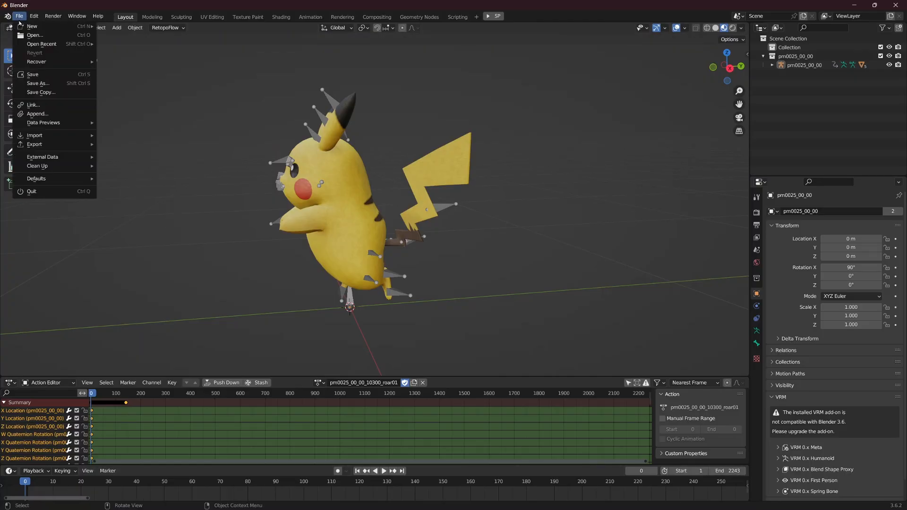
mouse_move(75, 148)
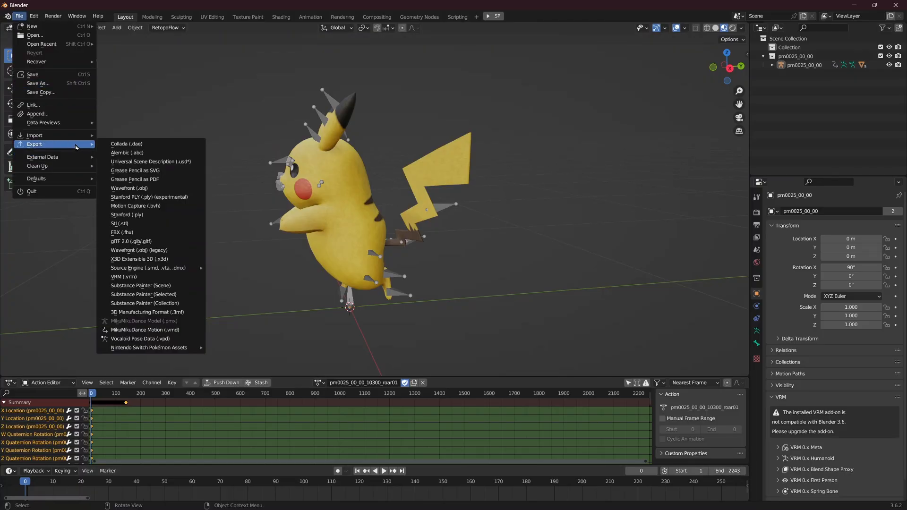
left_click(143, 232)
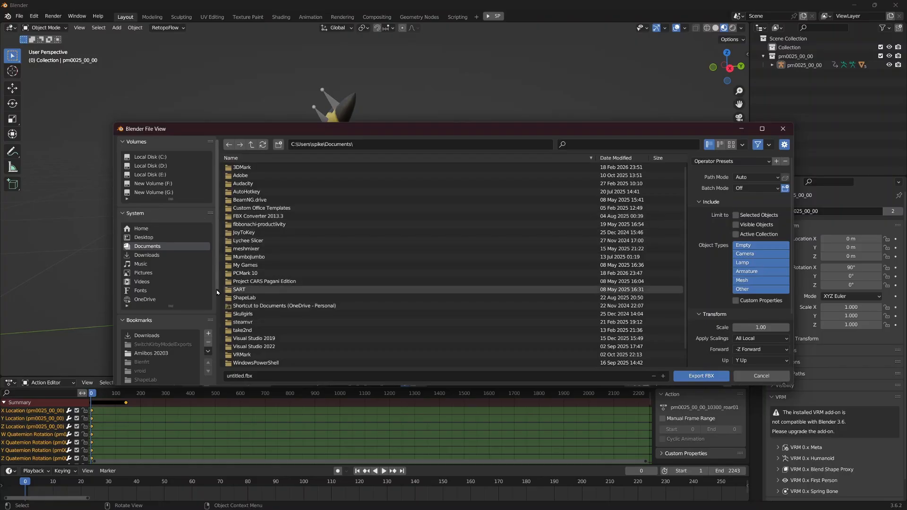
Choose the SV-PokeAnim pm0025_00_00 folder, name the file Pikachu.fbx, and export it.
scroll(182, 294, "down", 5)
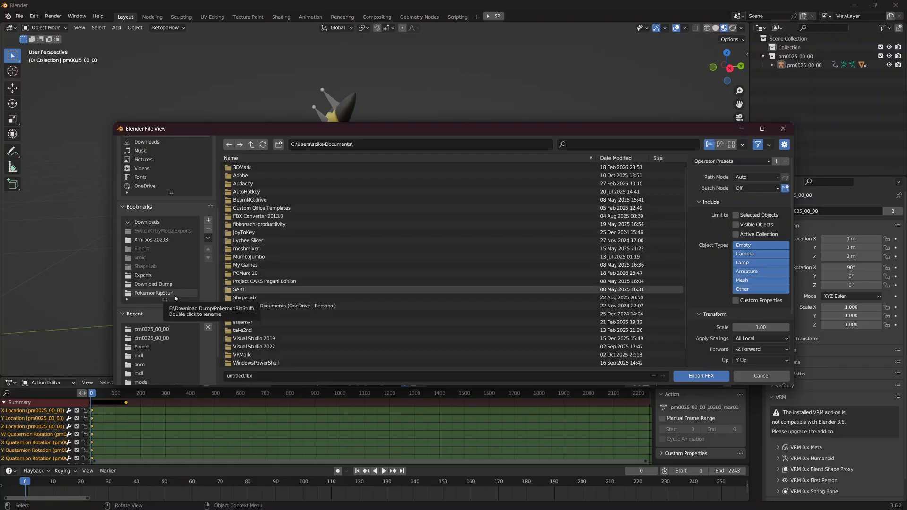
scroll(176, 298, "down", 2)
left_click(174, 295)
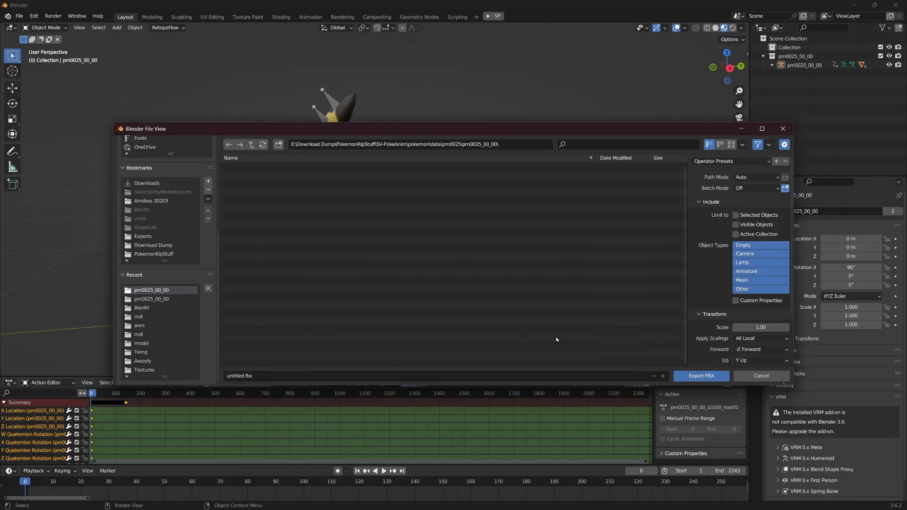
left_click(407, 375)
type("Pikachyu")
left_click(687, 374)
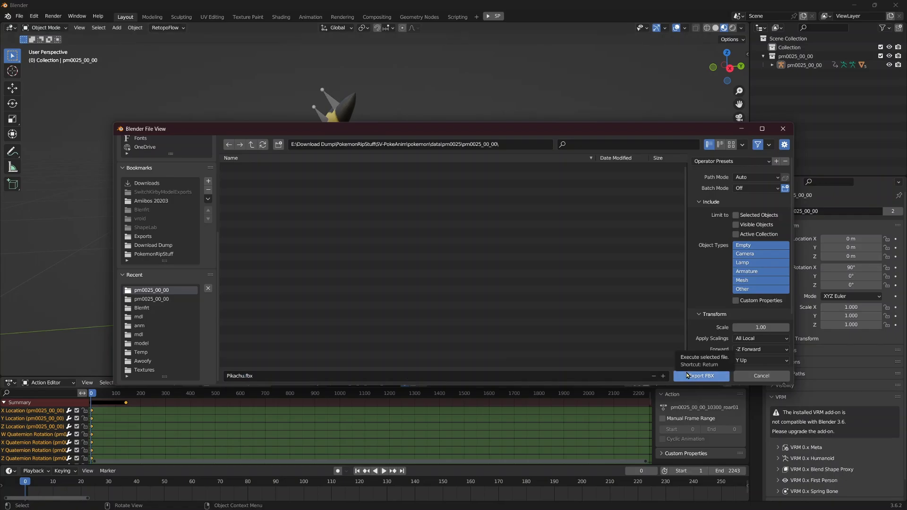